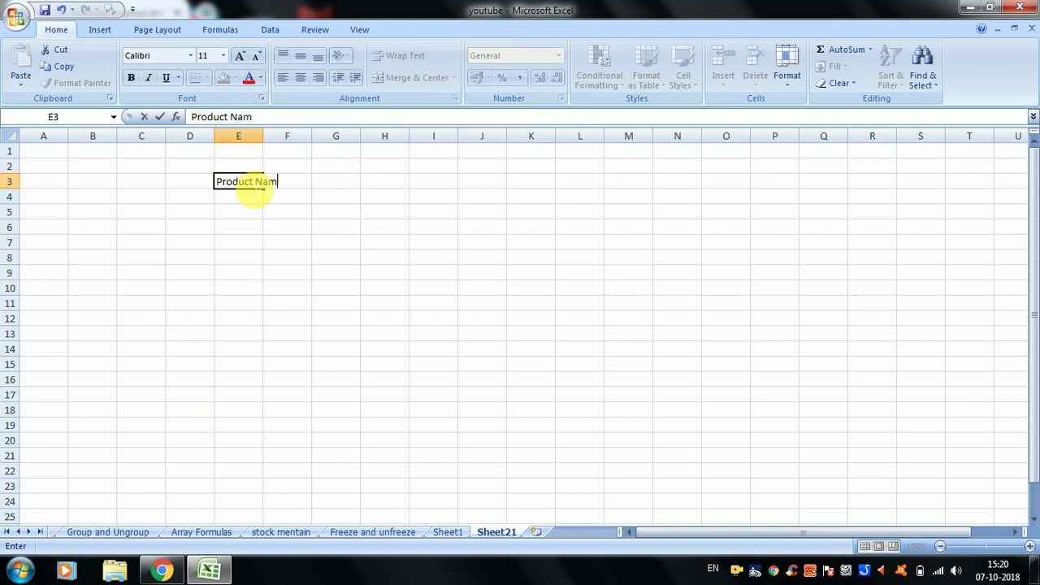
- Enter Product Name, Computer, Mouse and Speaker in E3:E6 and autofit column E to fit them
text(e)
key(Return)
text(Co)
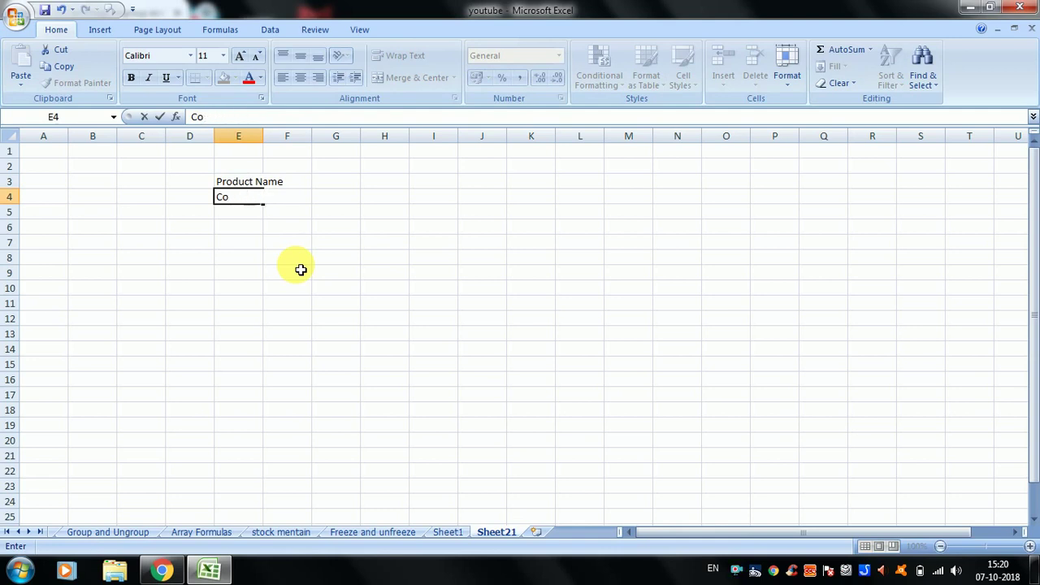
text(mputer)
key(Return)
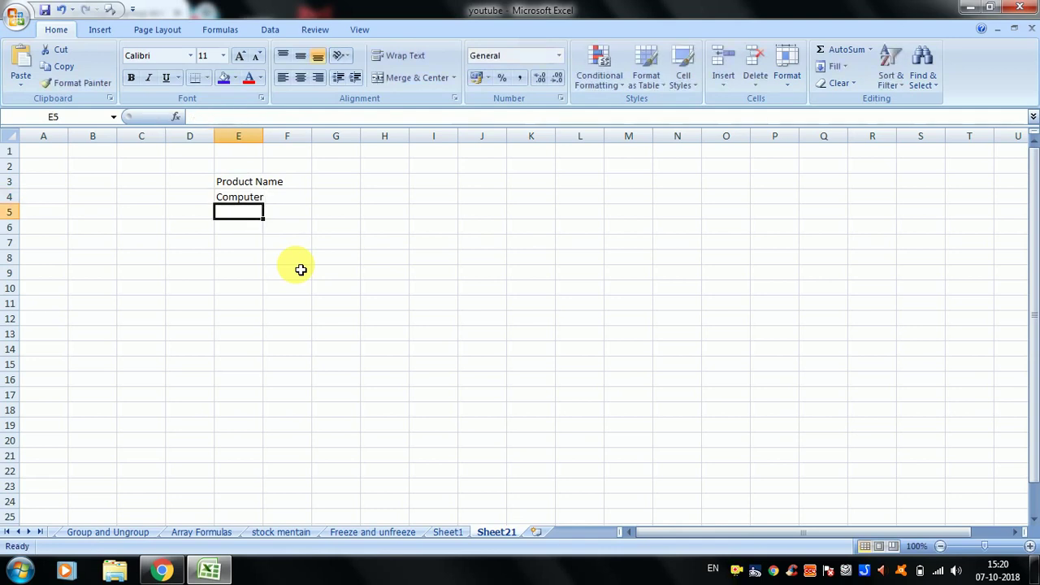
text(Mouse)
key(Return)
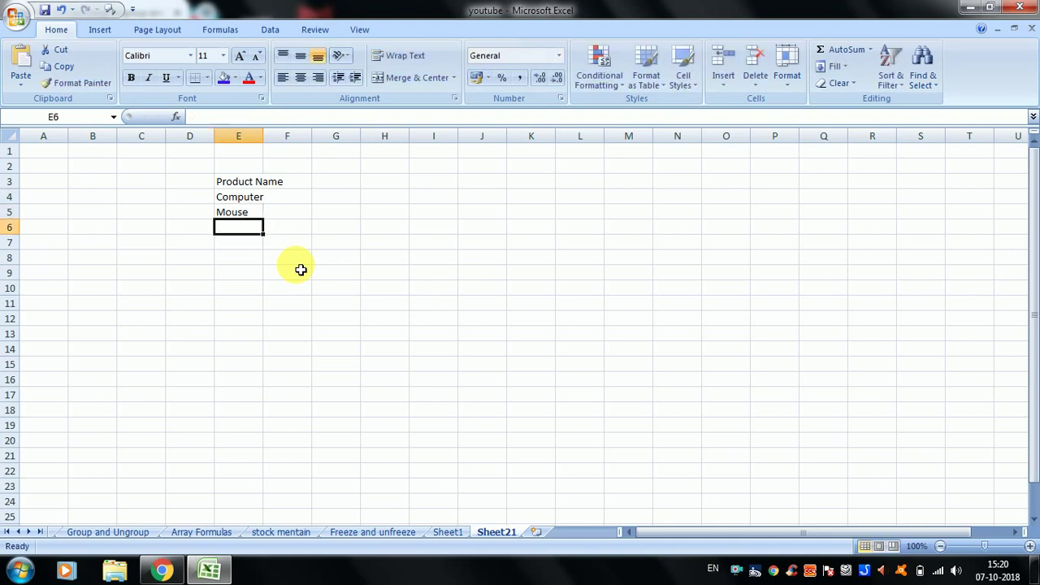
text(Speaker)
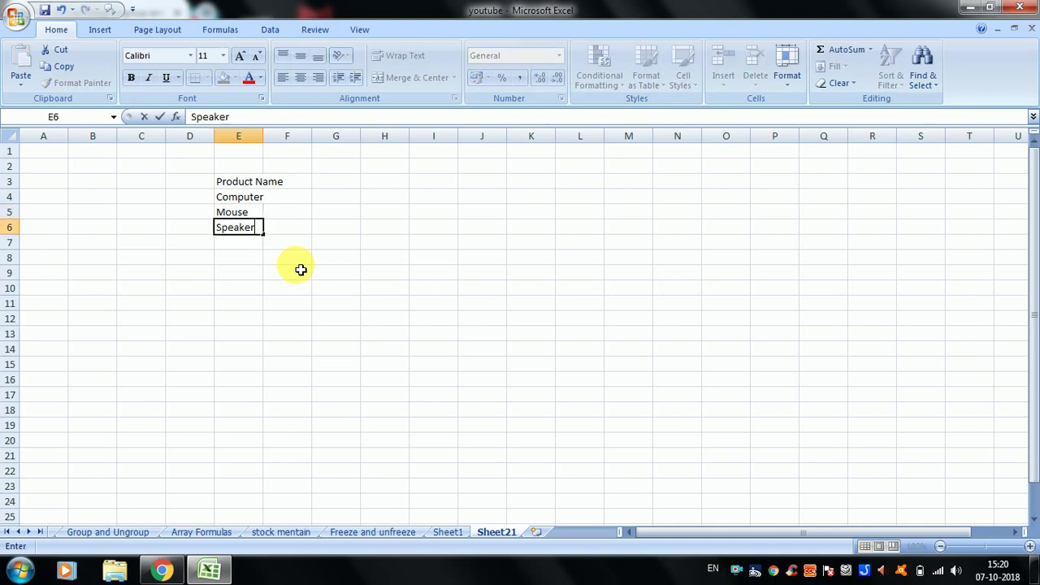
key(Return)
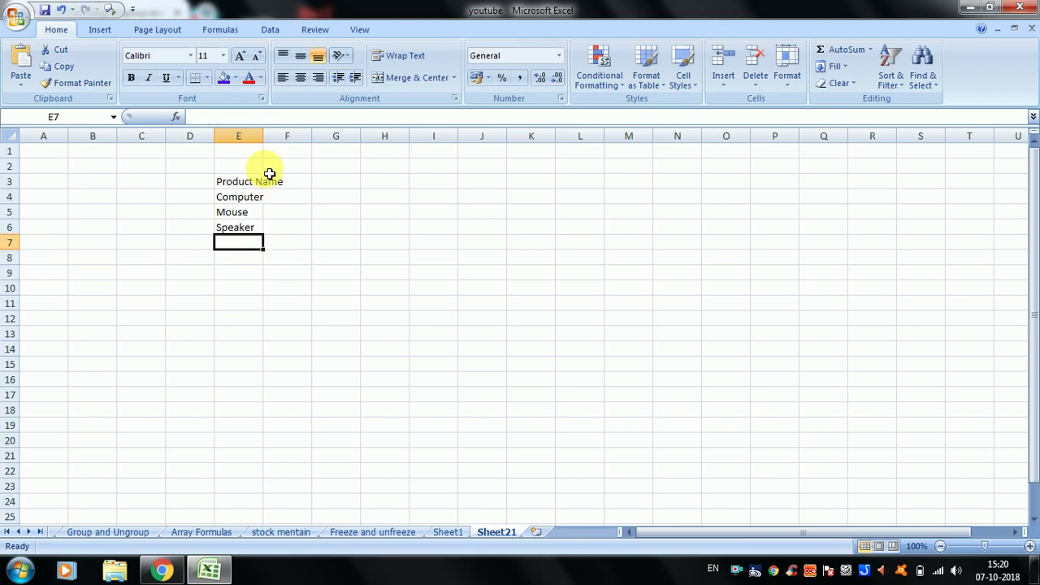
double_click(270, 145)
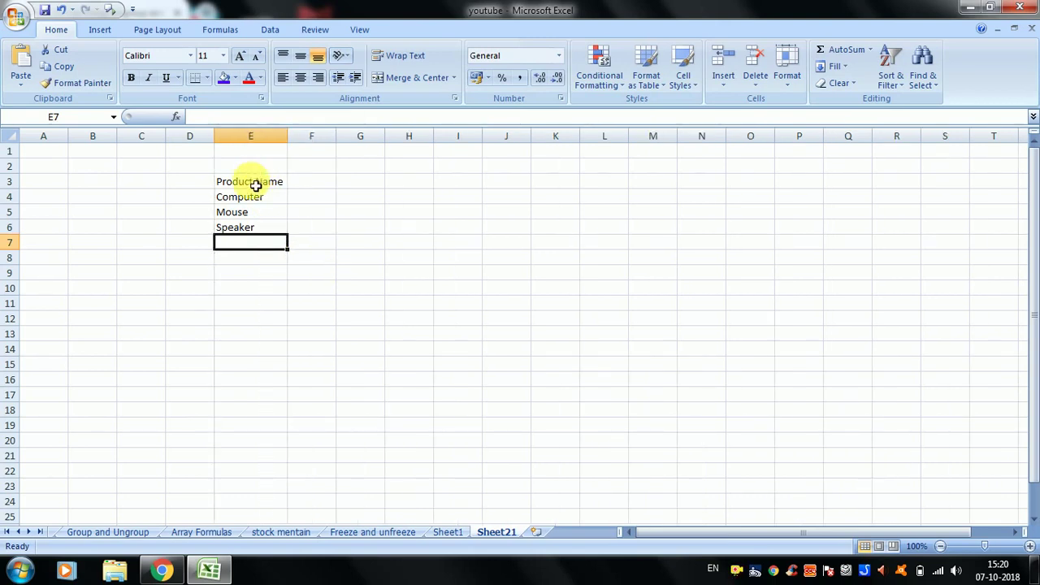
click(255, 184)
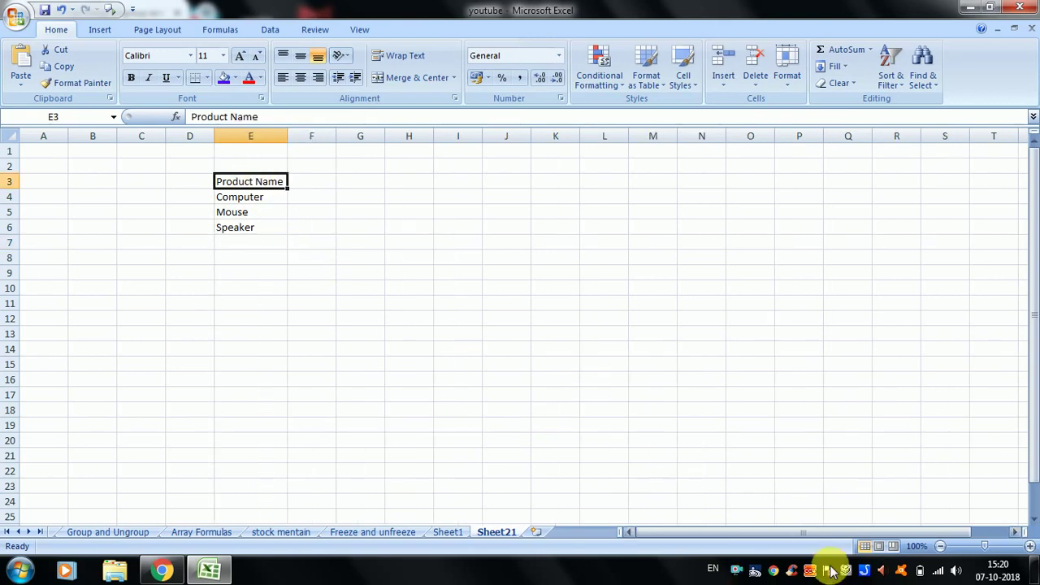
- Zoom the sheet to 140%, select the product cells, and open the Home > Format dropdown
click(1030, 546)
click(1030, 546)
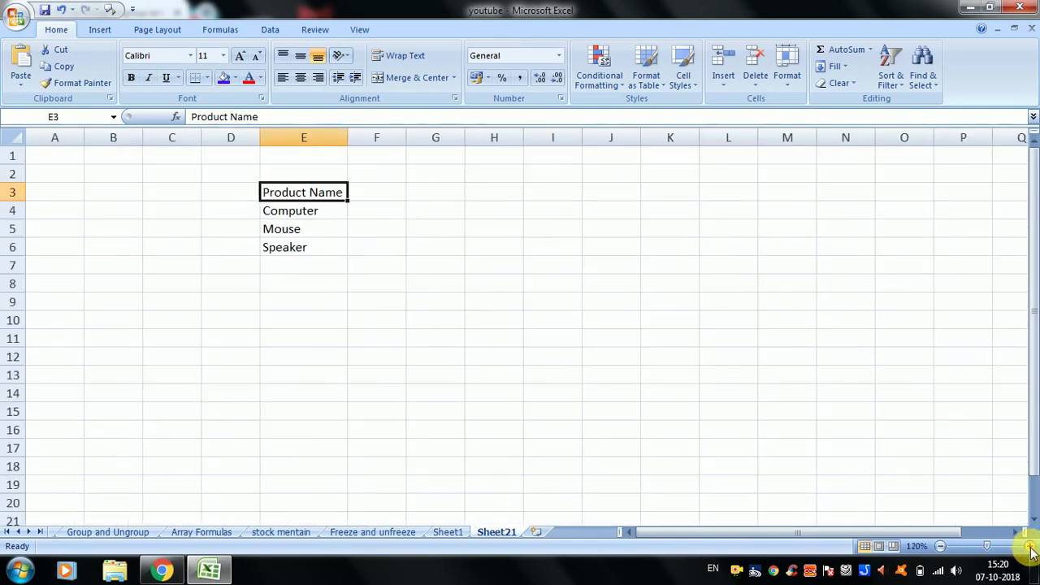
click(1030, 546)
click(1030, 546)
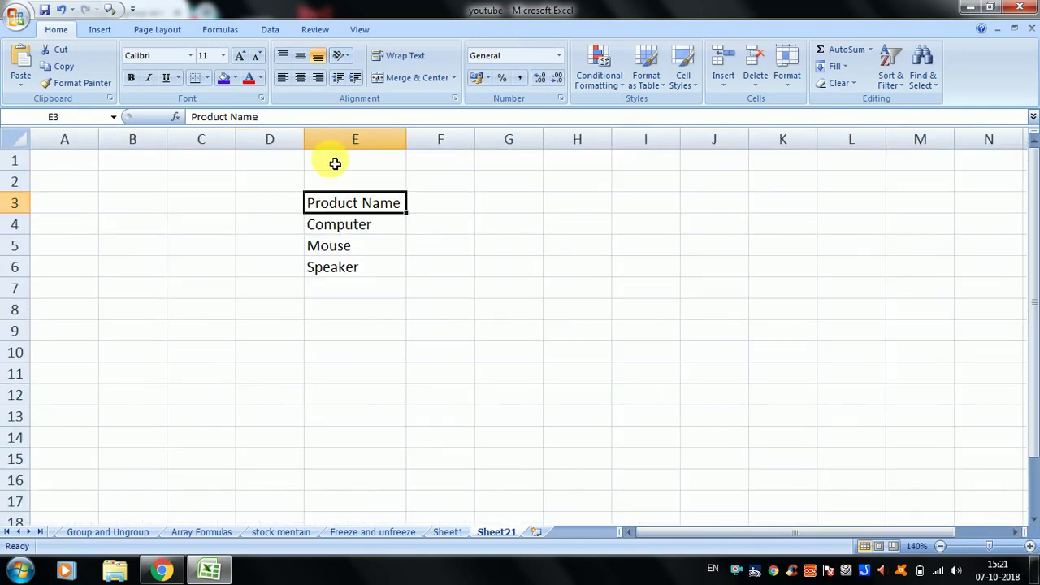
click(344, 267)
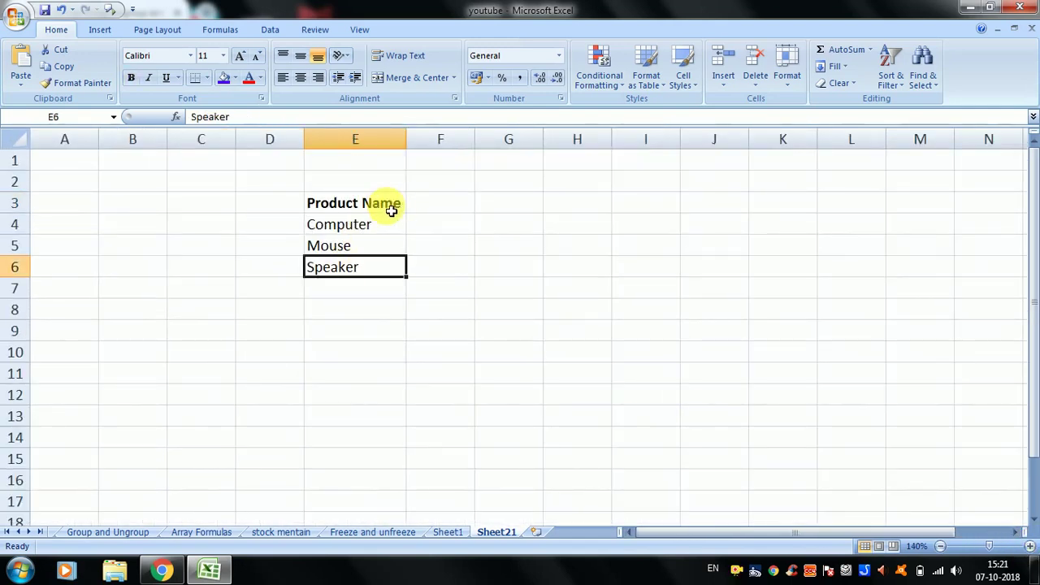
click(362, 230)
click(358, 247)
click(362, 271)
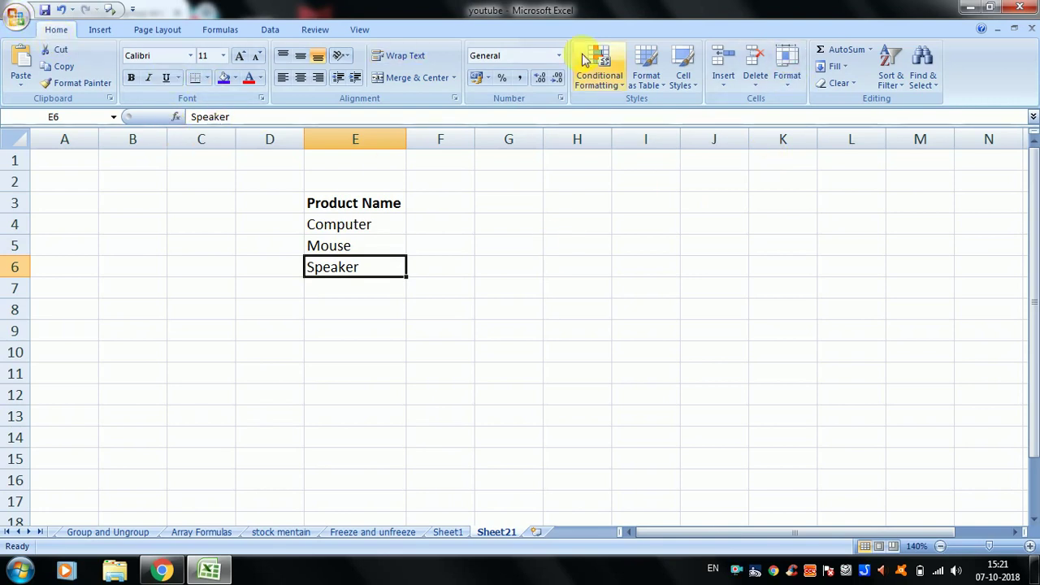
click(788, 87)
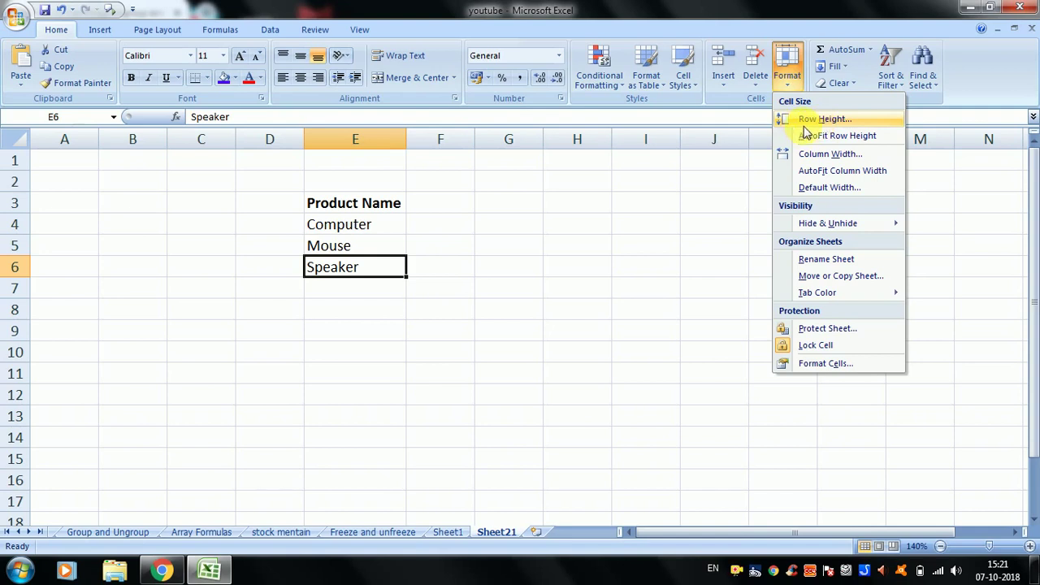
- Close the Format dropdown and select cells G6, G4, H4, H6, G8, B5, A5, A6 and A7
click(520, 317)
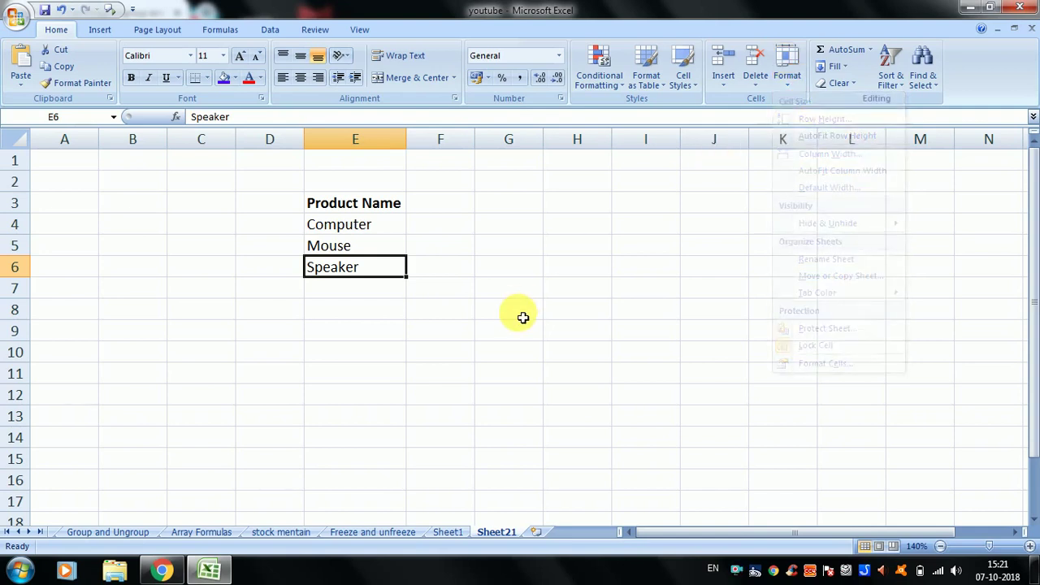
click(516, 263)
click(526, 226)
click(569, 225)
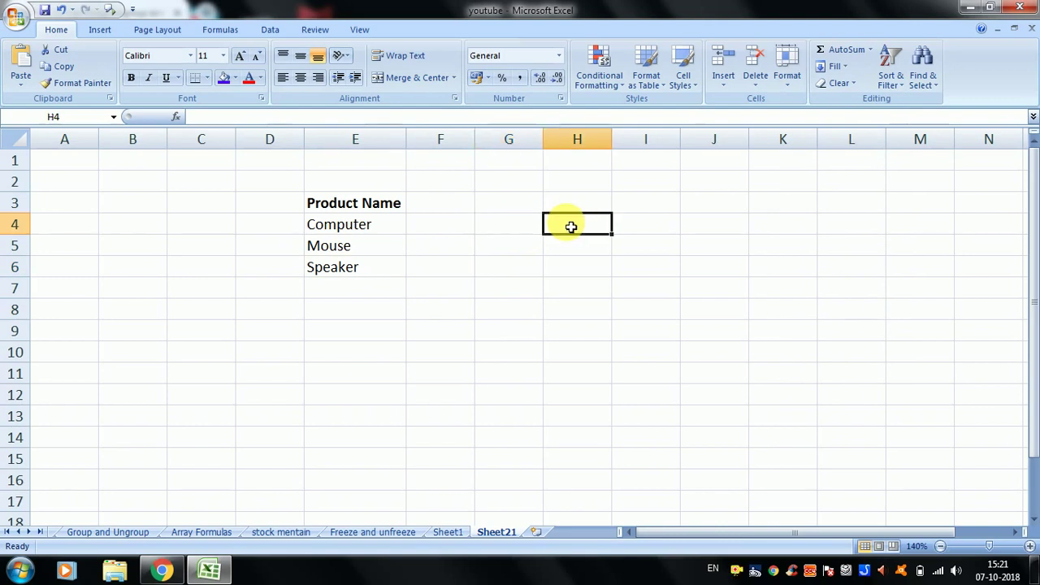
click(569, 269)
click(508, 311)
click(505, 273)
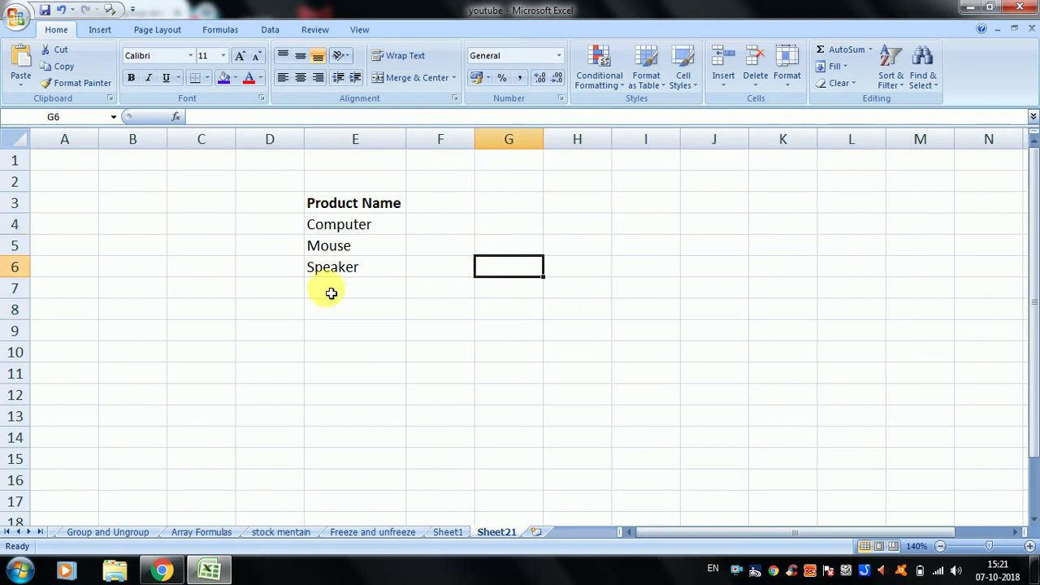
click(111, 251)
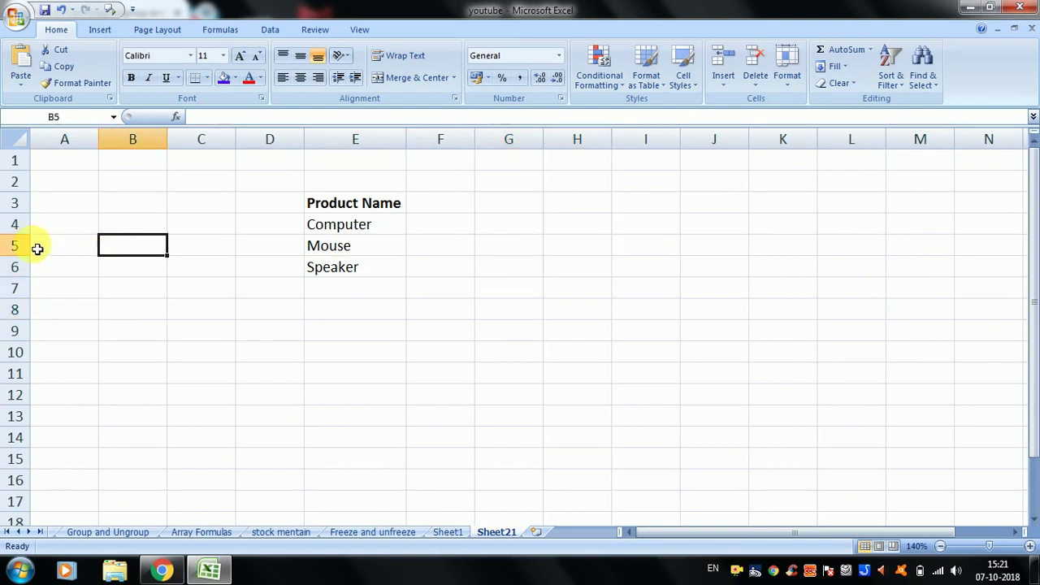
click(56, 251)
click(56, 268)
click(63, 291)
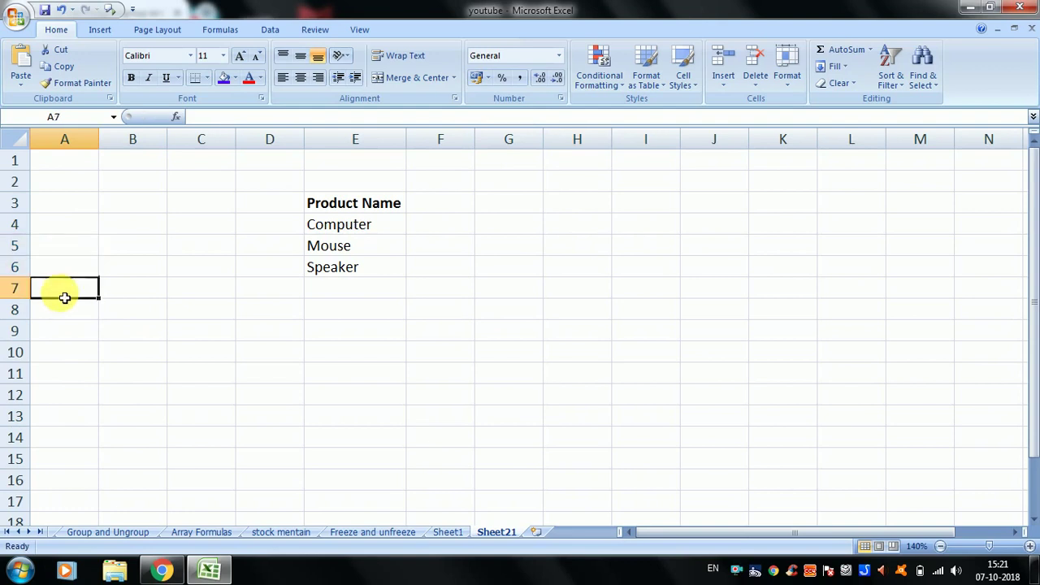
- Select columns B through G one at a time
click(134, 147)
click(203, 140)
click(126, 148)
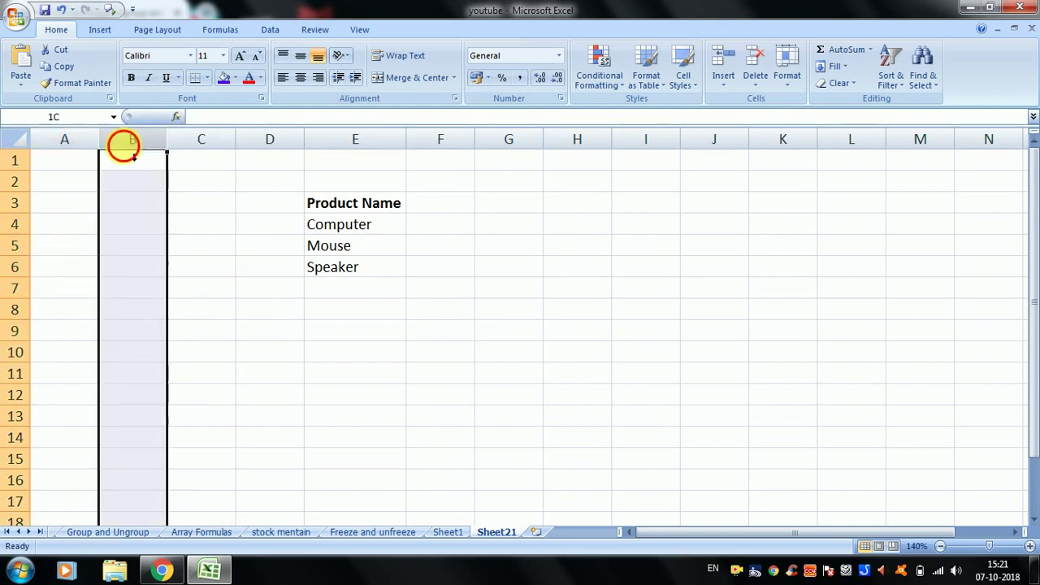
click(201, 139)
click(269, 140)
click(361, 142)
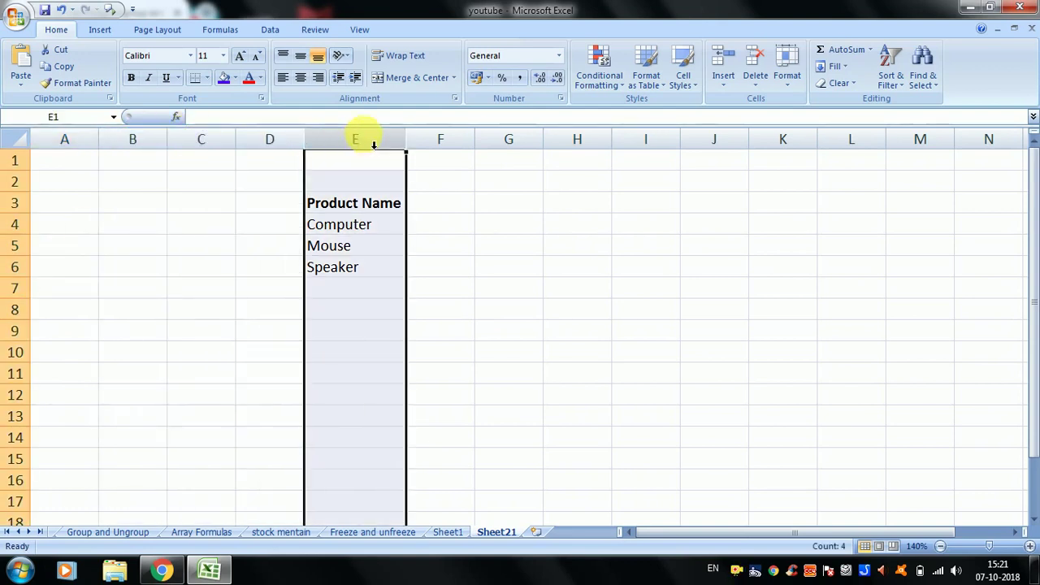
click(436, 146)
click(493, 148)
- Select the Mouse cell, then cells around the table, from G7 and D9 through E10 and G8
click(391, 252)
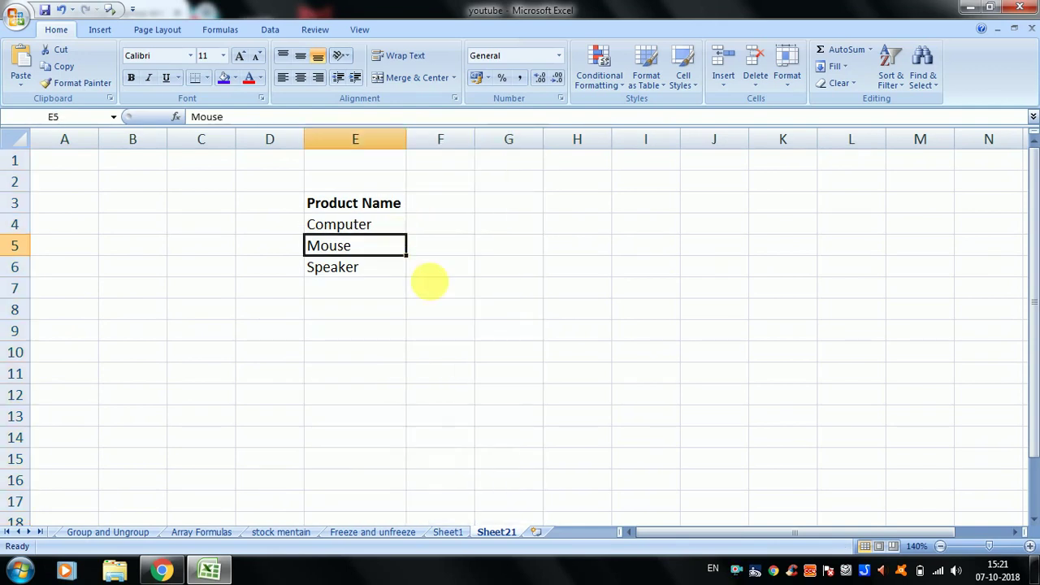
click(528, 334)
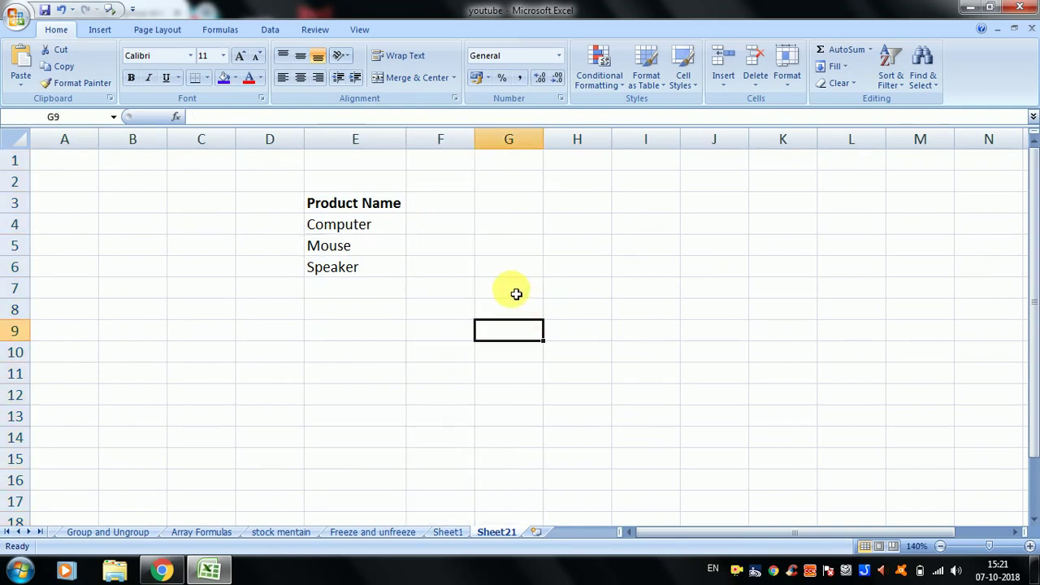
click(516, 294)
click(446, 316)
click(395, 295)
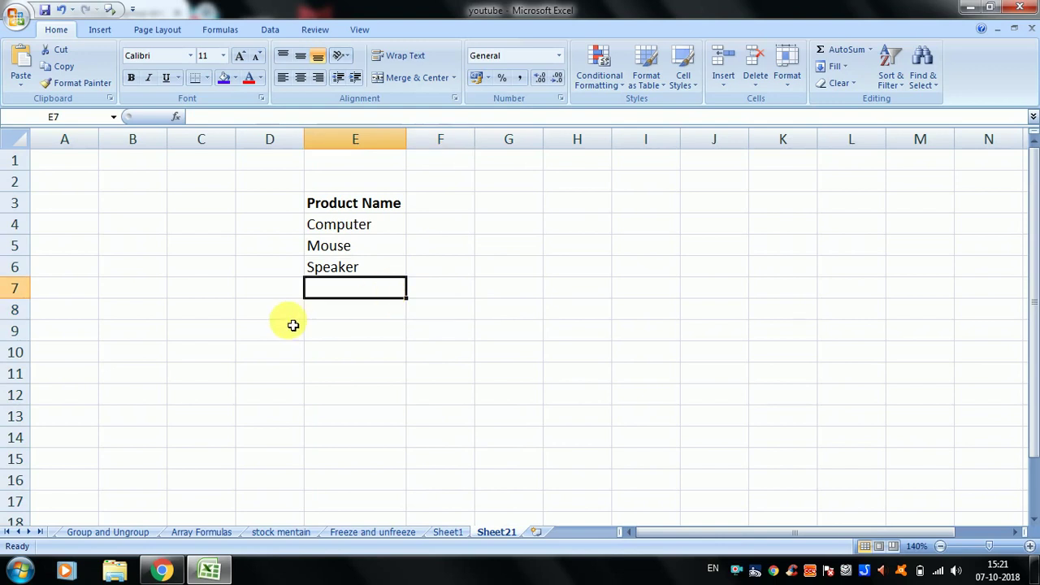
click(293, 325)
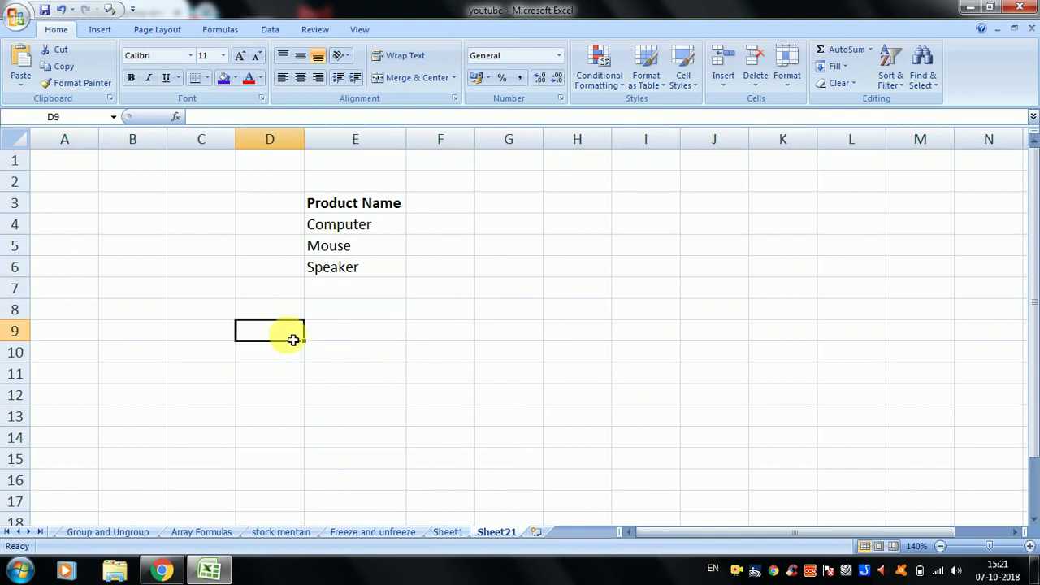
click(253, 295)
click(262, 303)
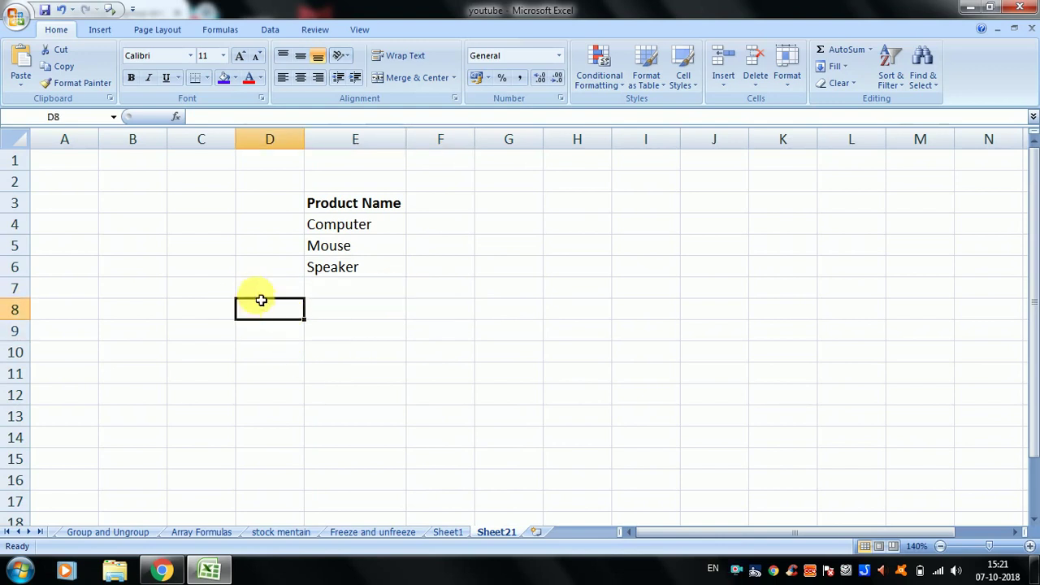
click(364, 314)
click(376, 338)
click(374, 358)
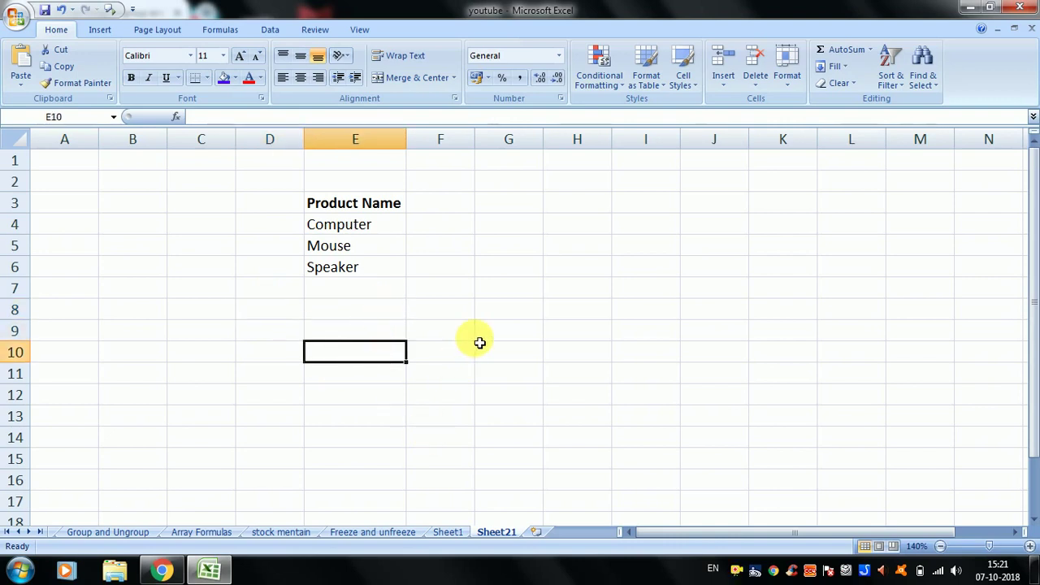
click(510, 312)
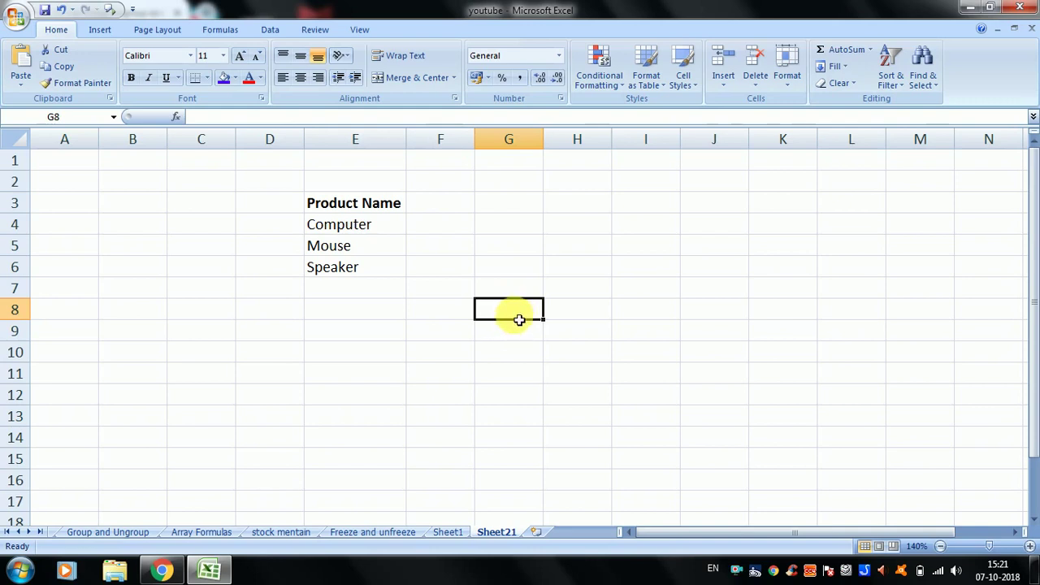
click(787, 81)
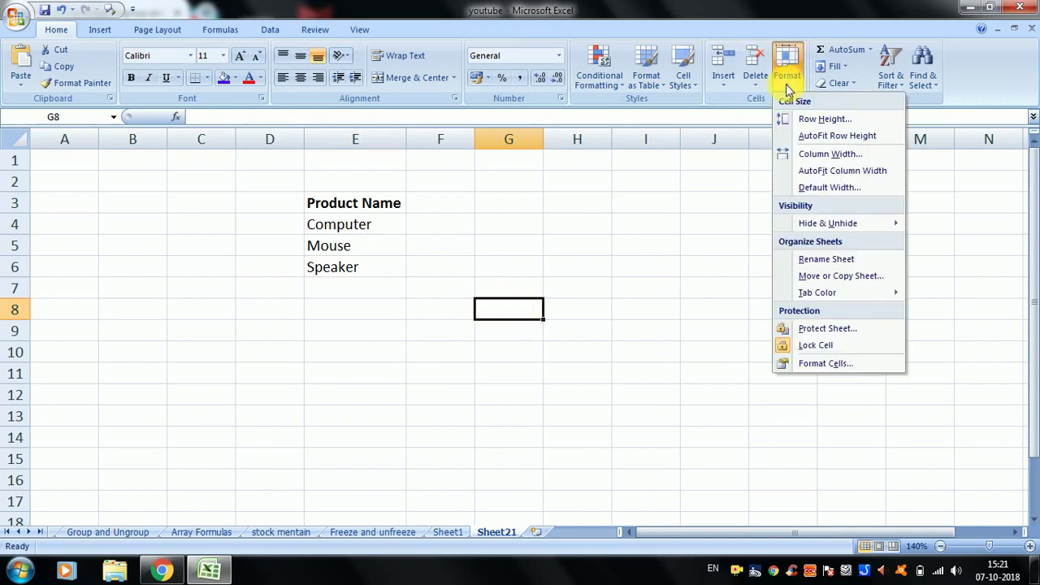
click(824, 119)
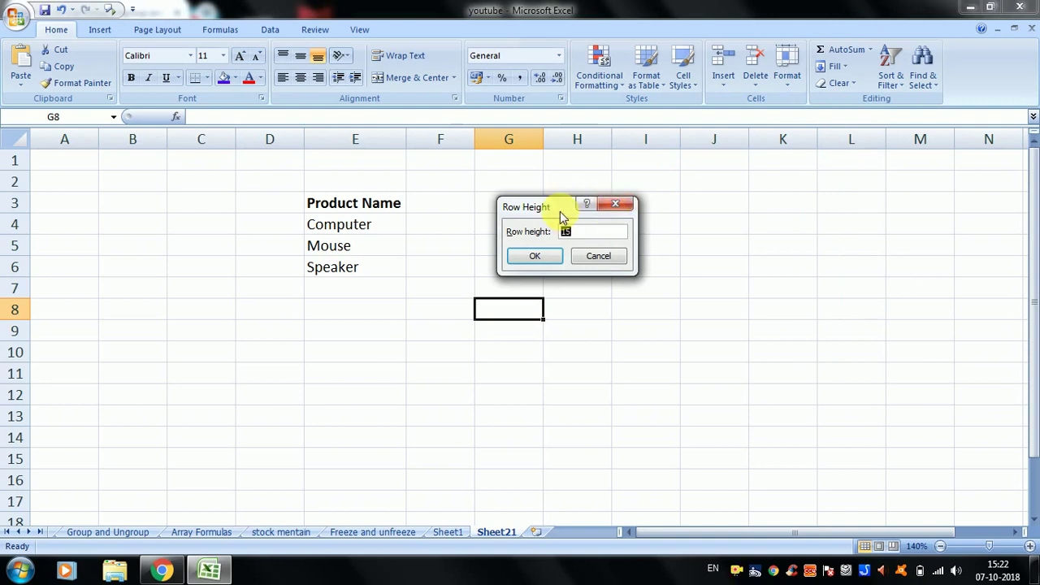
drag(560, 211, 703, 191)
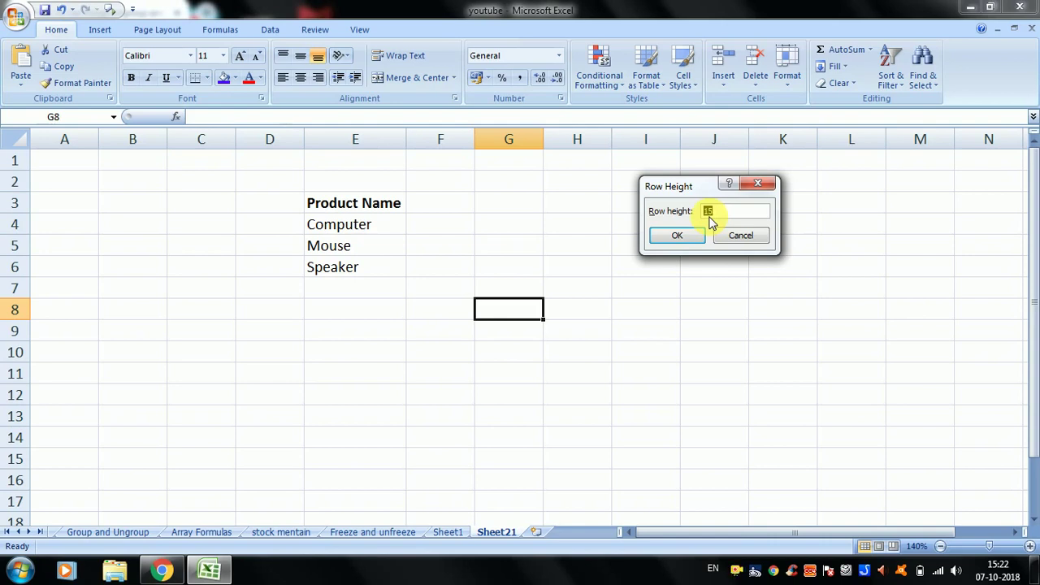
click(733, 237)
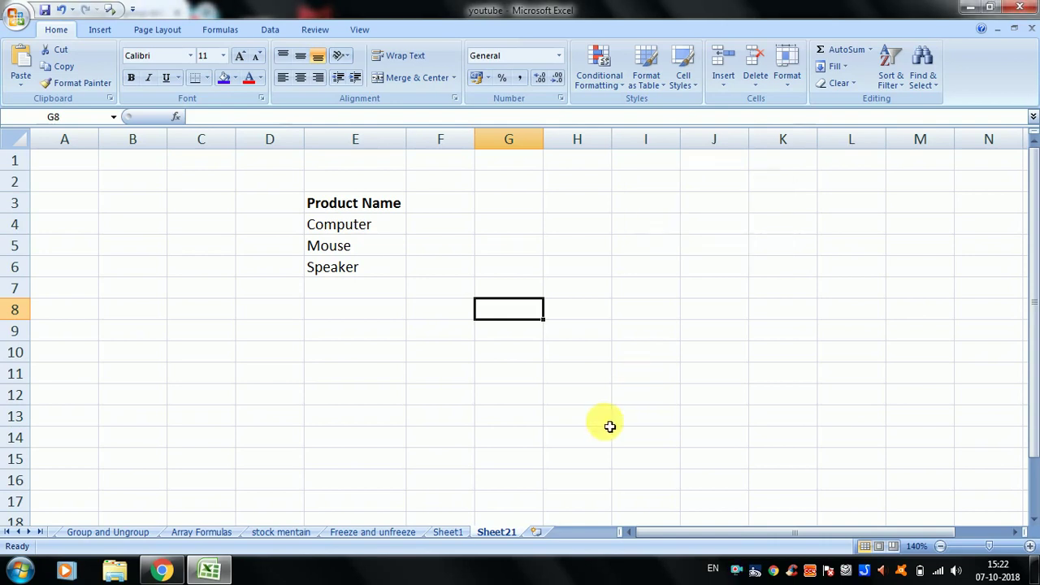
click(576, 396)
click(789, 81)
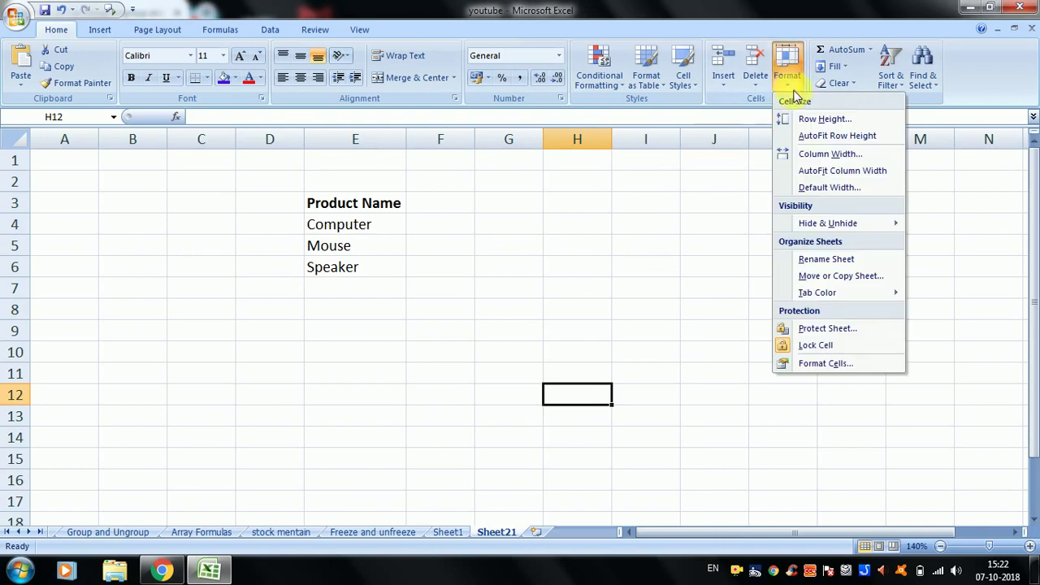
click(796, 118)
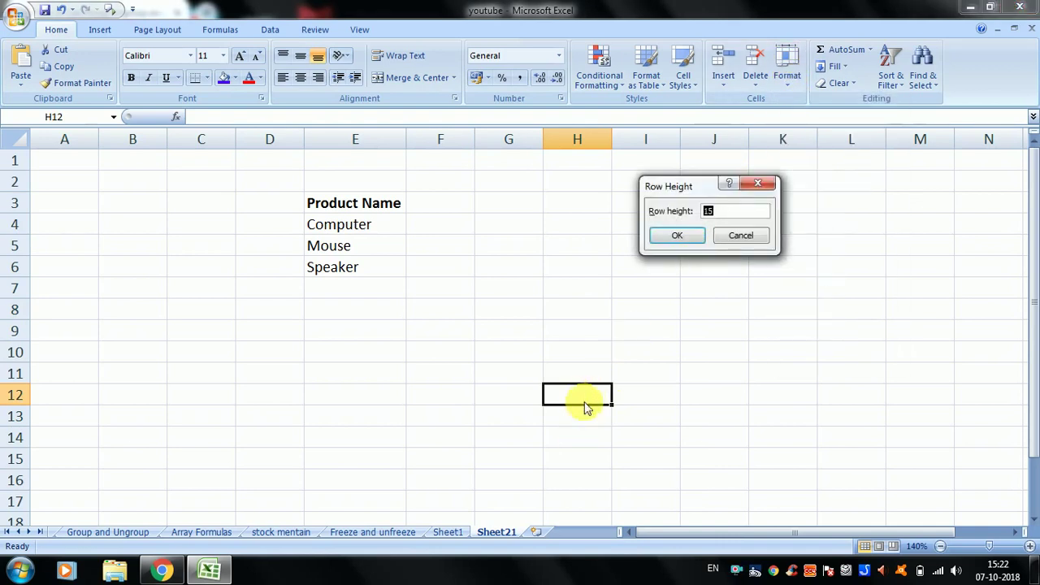
click(742, 237)
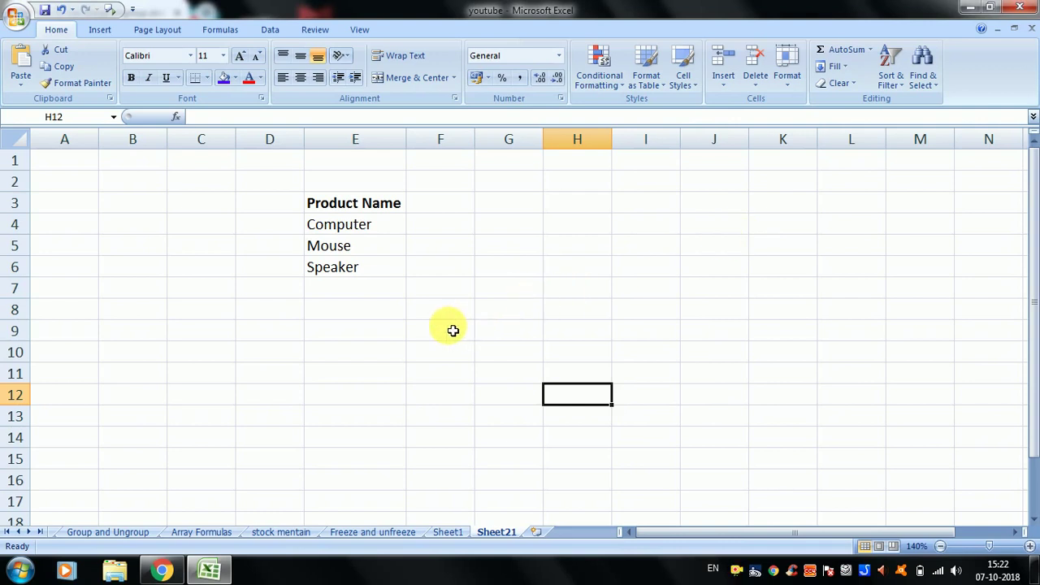
drag(521, 312, 525, 395)
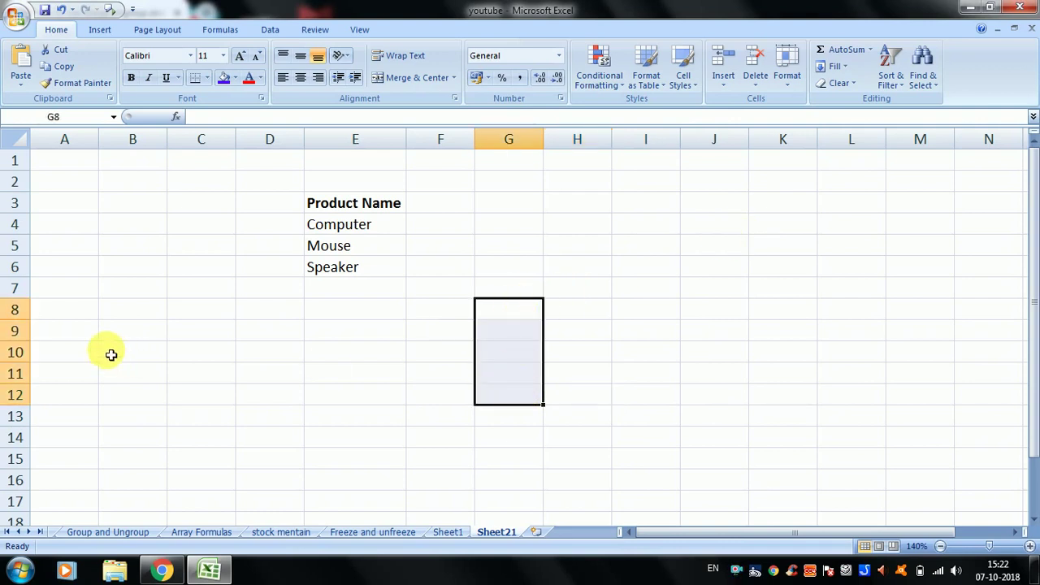
drag(41, 315, 353, 325)
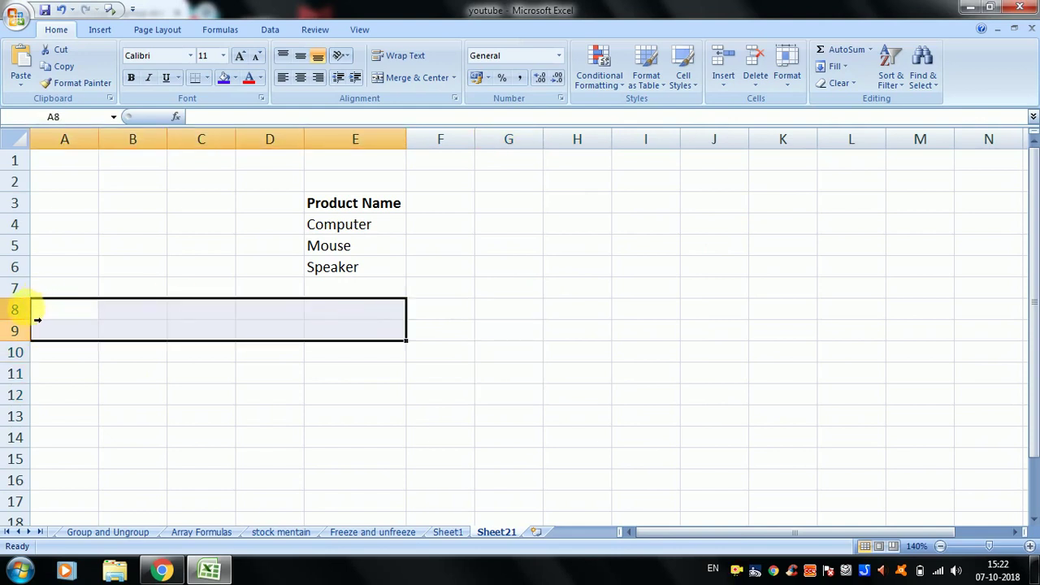
drag(25, 310, 33, 388)
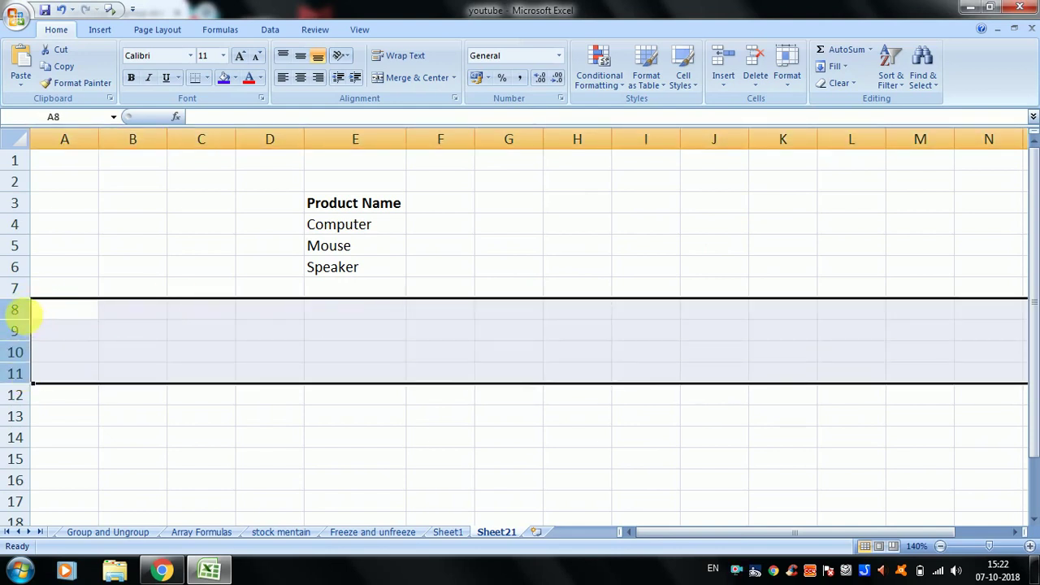
click(101, 316)
click(332, 334)
click(494, 336)
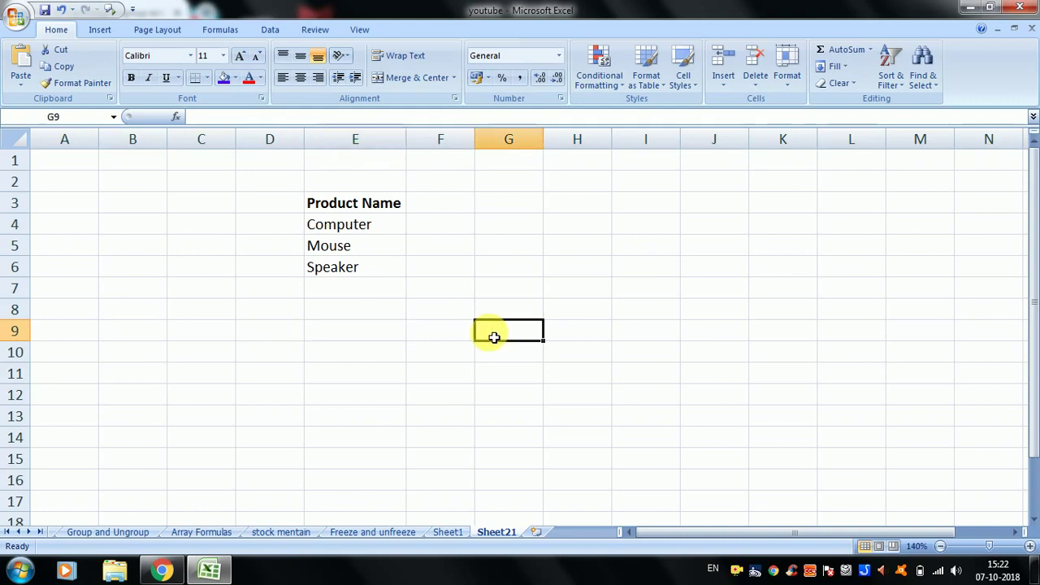
click(398, 327)
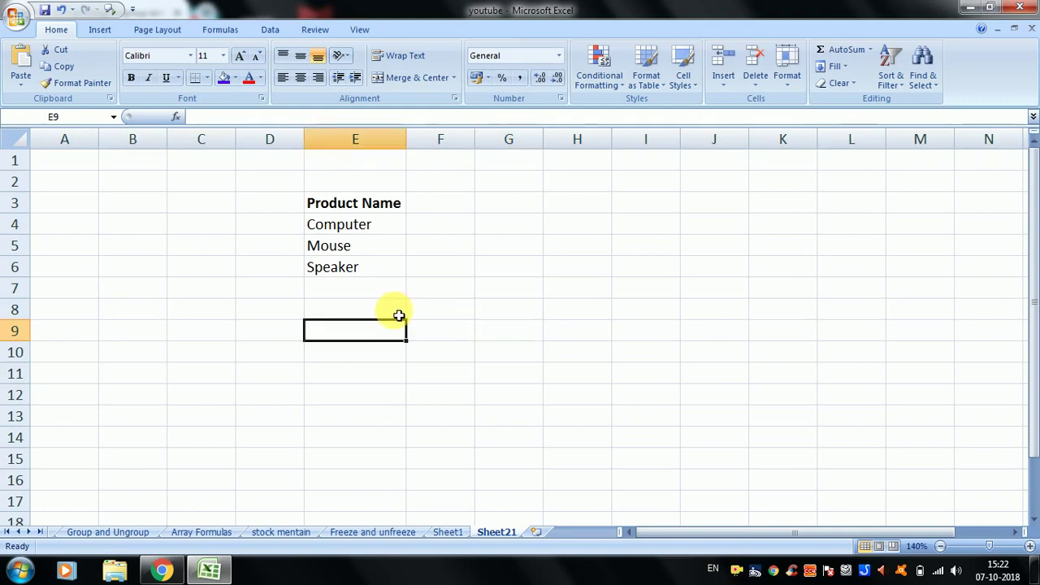
drag(399, 315, 624, 349)
click(587, 358)
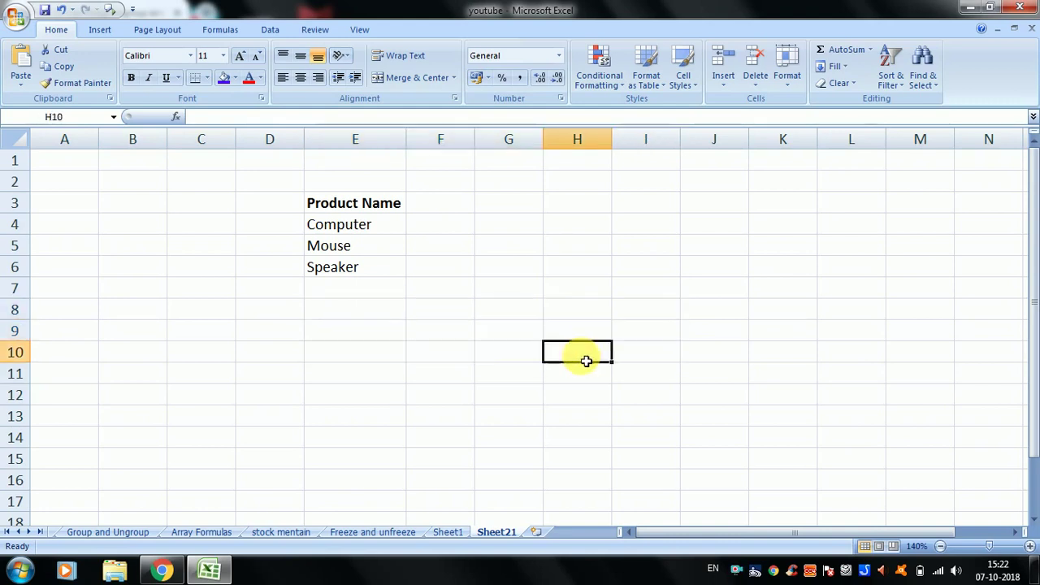
click(517, 334)
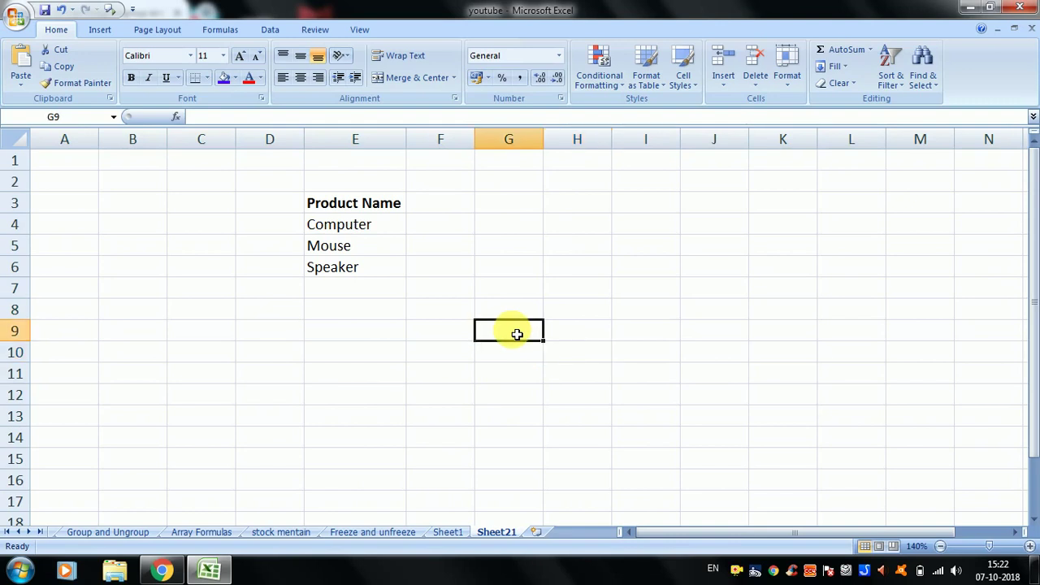
- Set row 9 to a height of 25 and select the whole row
click(790, 91)
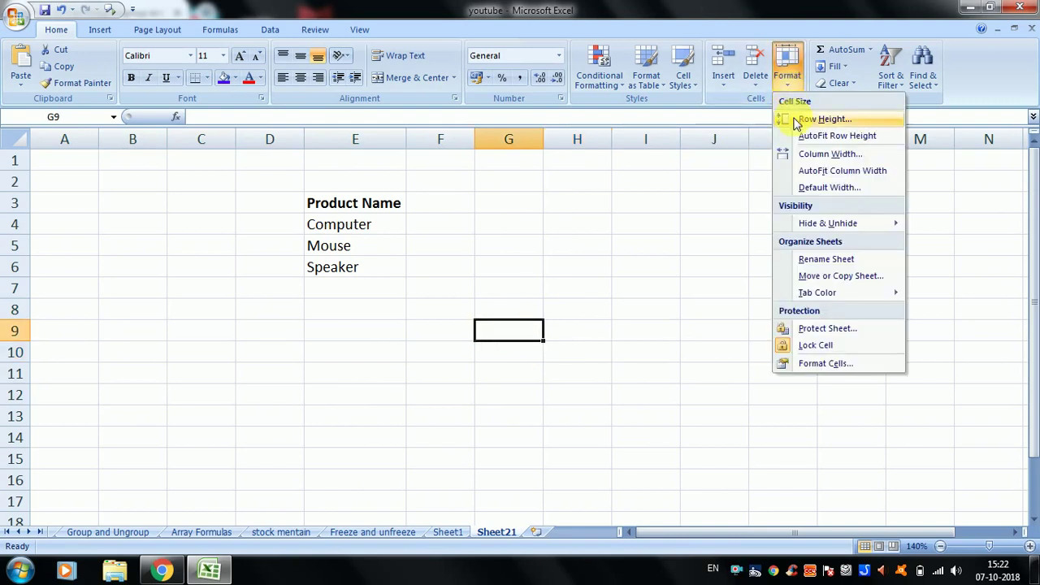
click(785, 120)
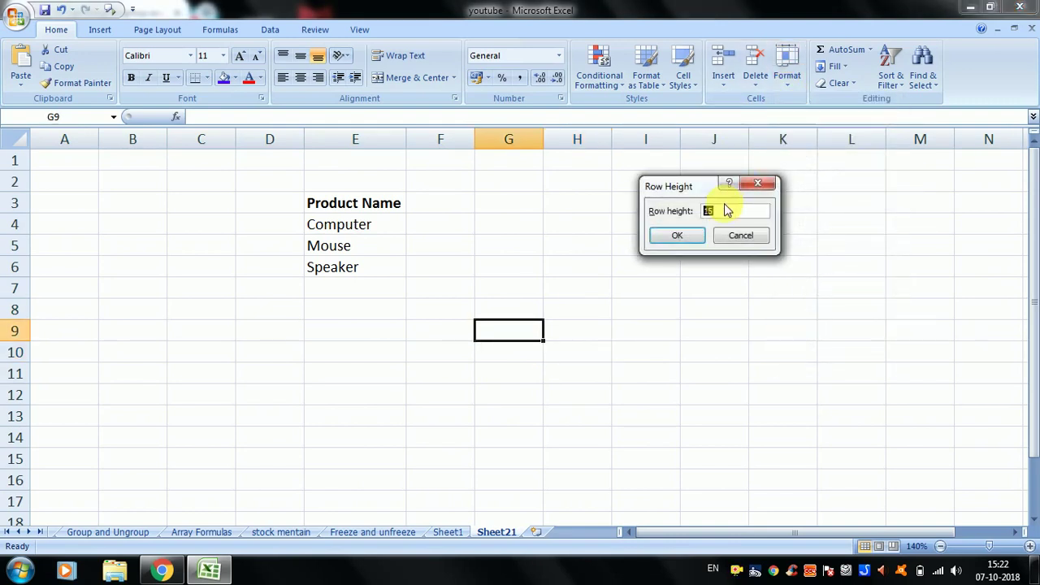
key(Return)
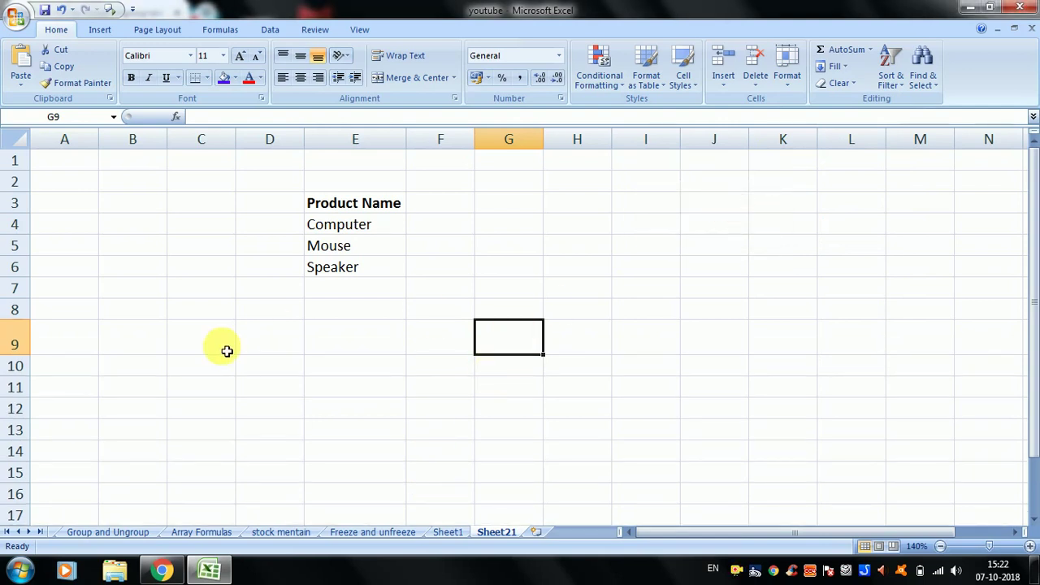
click(16, 338)
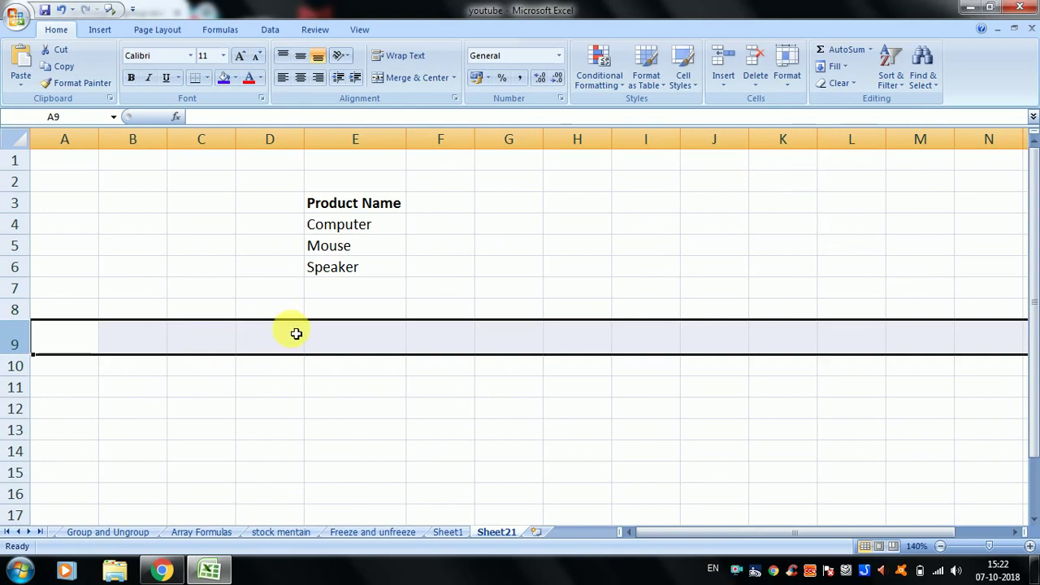
- Select cells D9 through H9, then H7 and H5
click(296, 333)
click(356, 333)
click(435, 339)
click(511, 347)
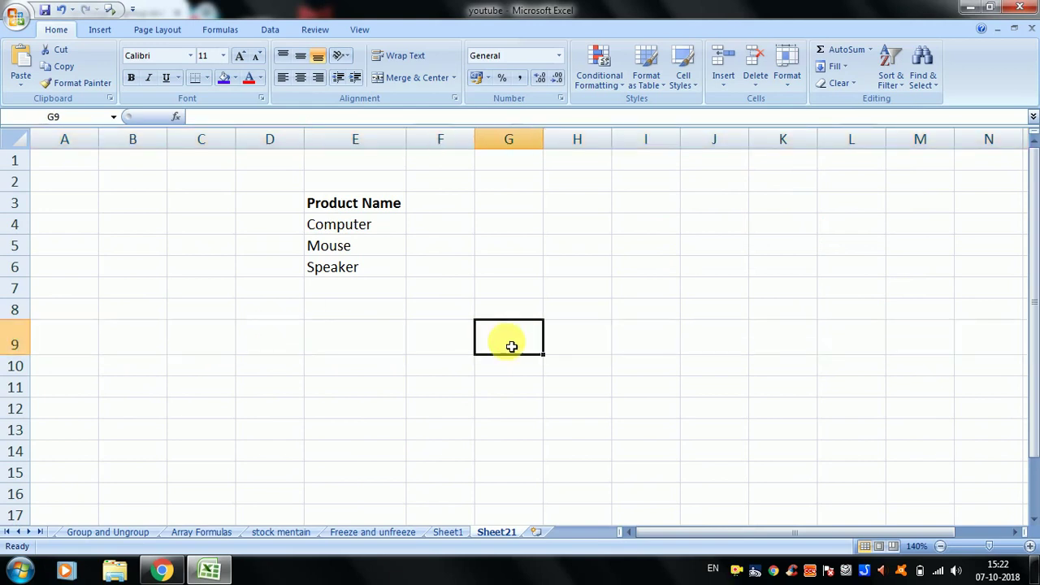
click(568, 344)
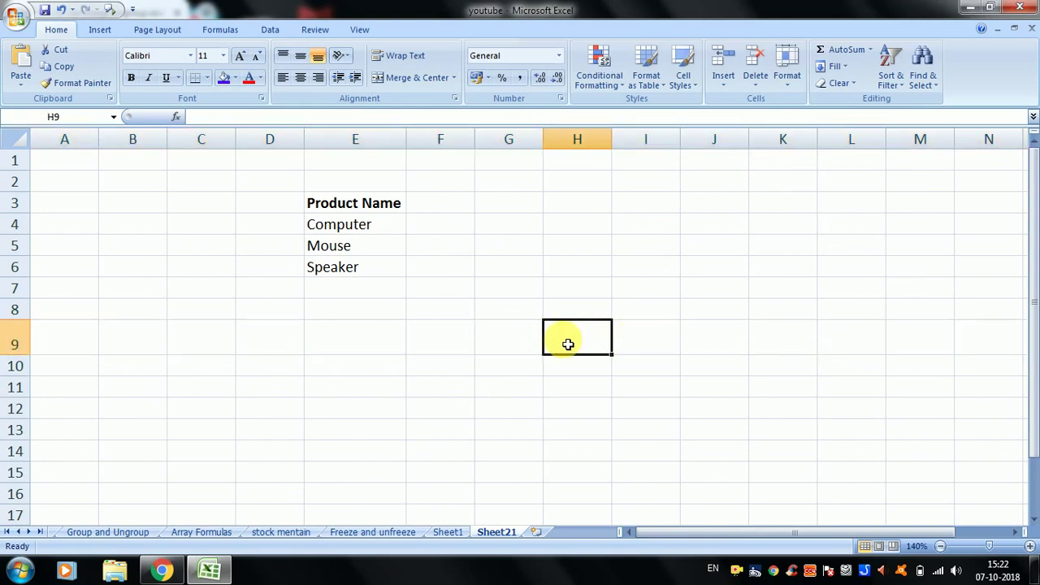
click(577, 288)
click(574, 241)
click(578, 265)
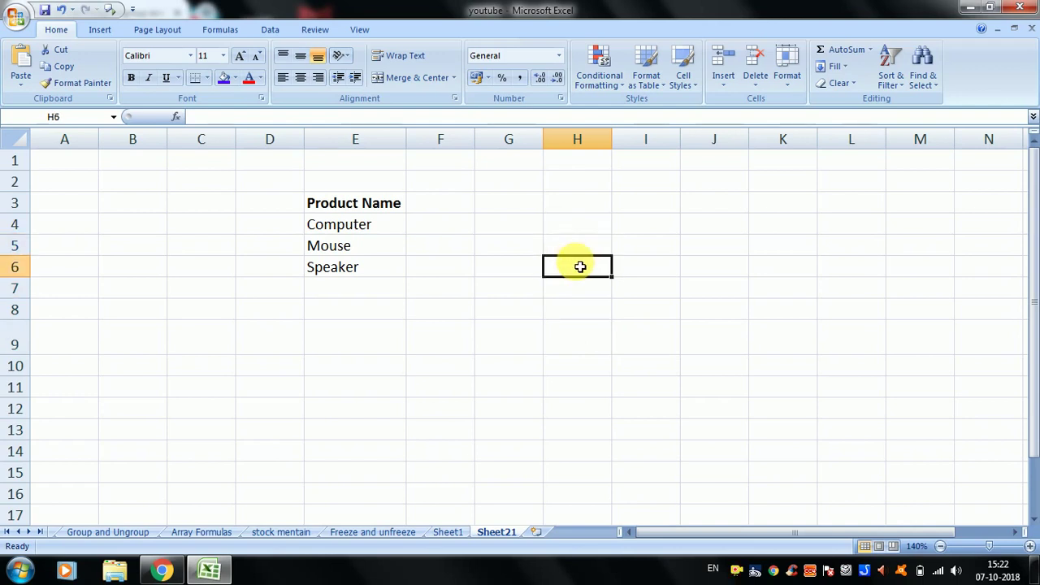
click(493, 285)
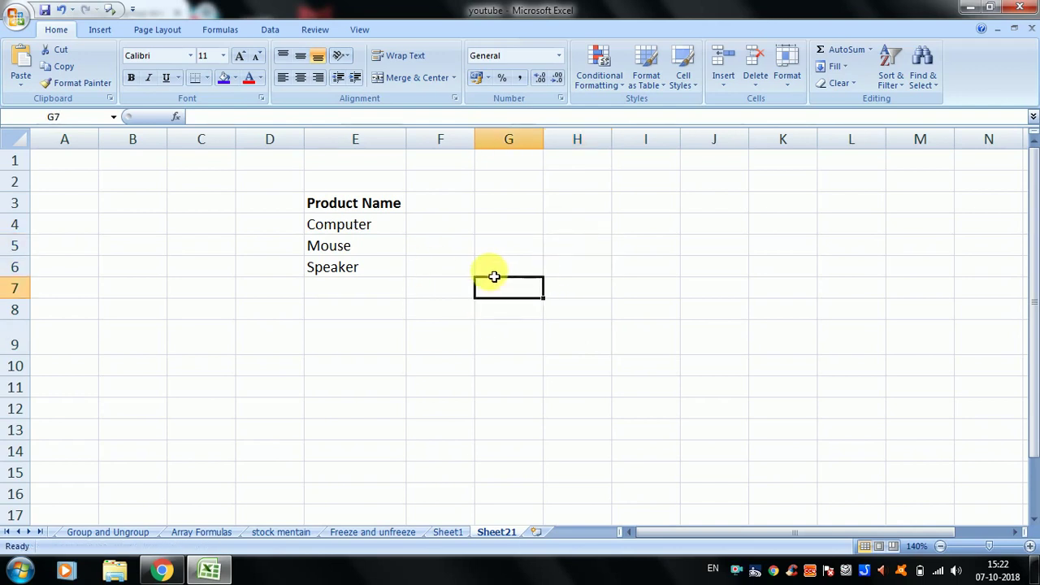
click(176, 262)
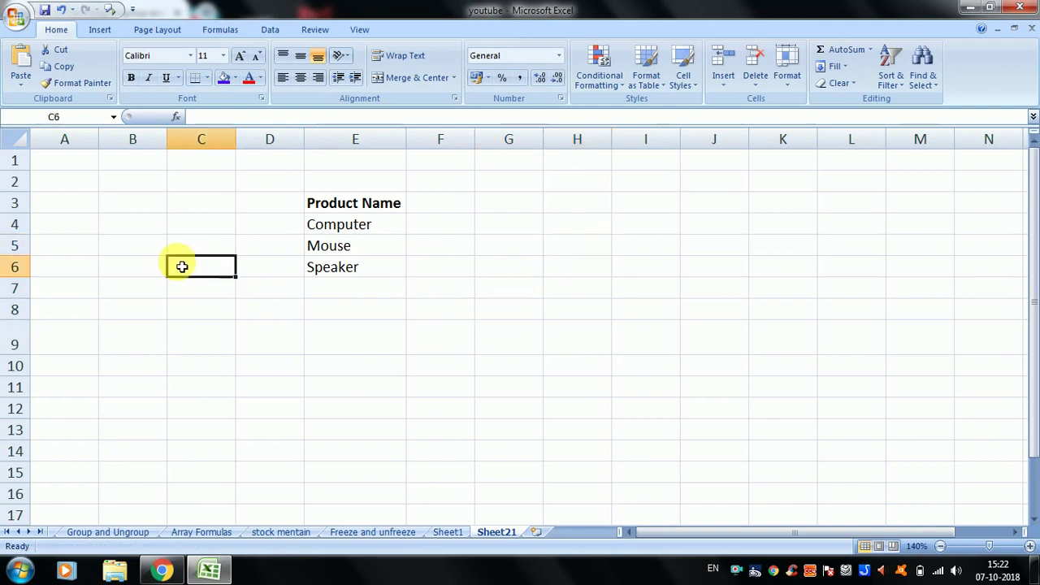
click(241, 56)
click(241, 56)
click(242, 56)
click(241, 56)
click(241, 56)
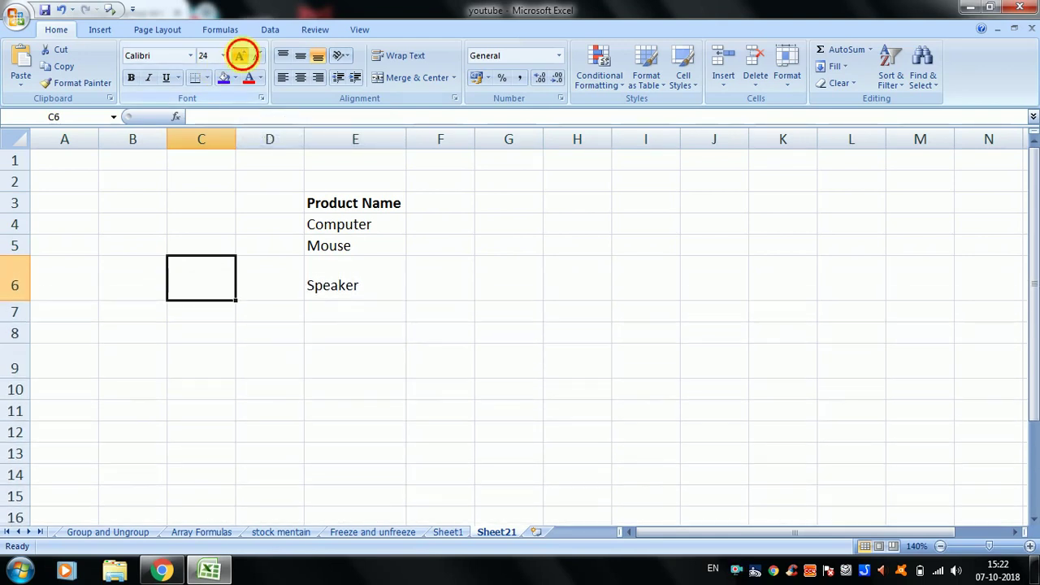
click(242, 56)
click(241, 56)
click(242, 56)
click(255, 55)
click(255, 56)
click(254, 55)
click(254, 55)
click(255, 55)
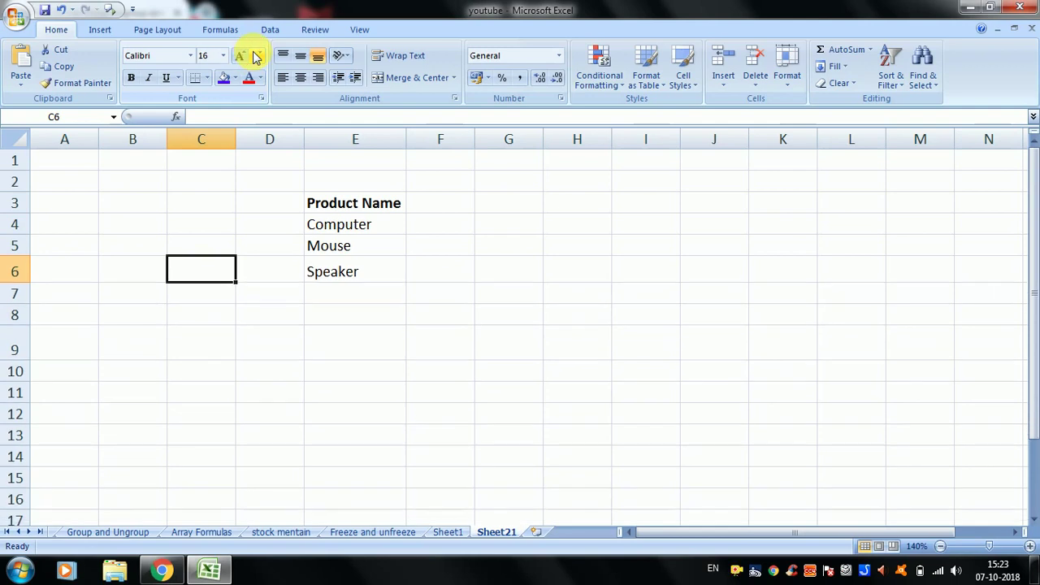
click(255, 56)
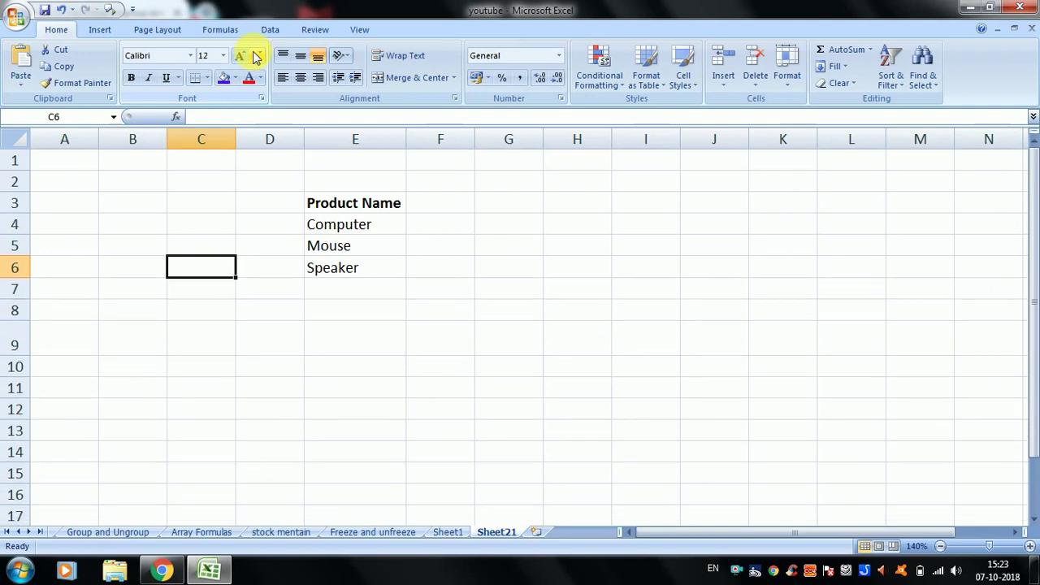
click(256, 56)
click(354, 332)
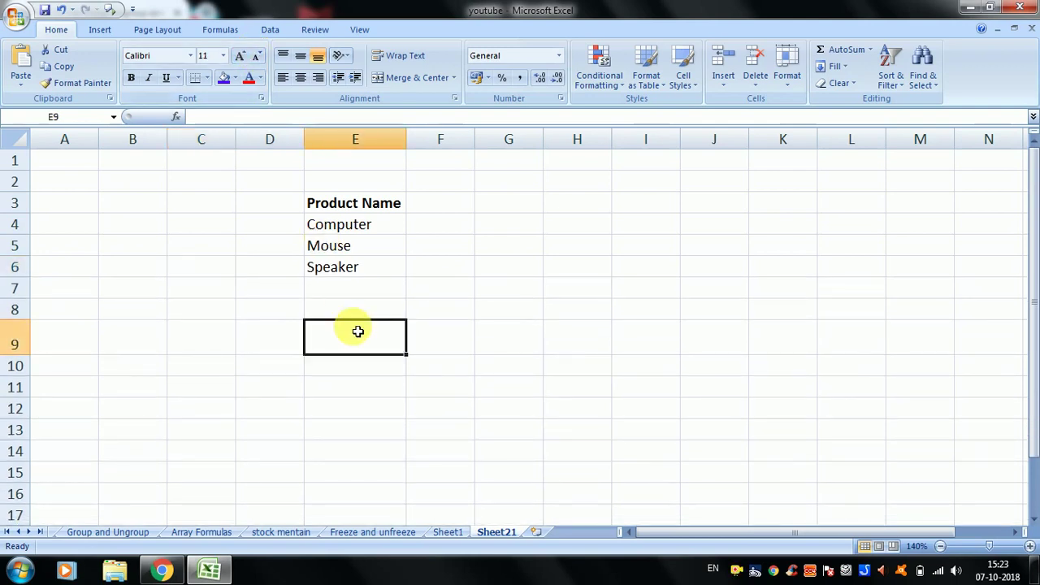
click(513, 271)
click(511, 345)
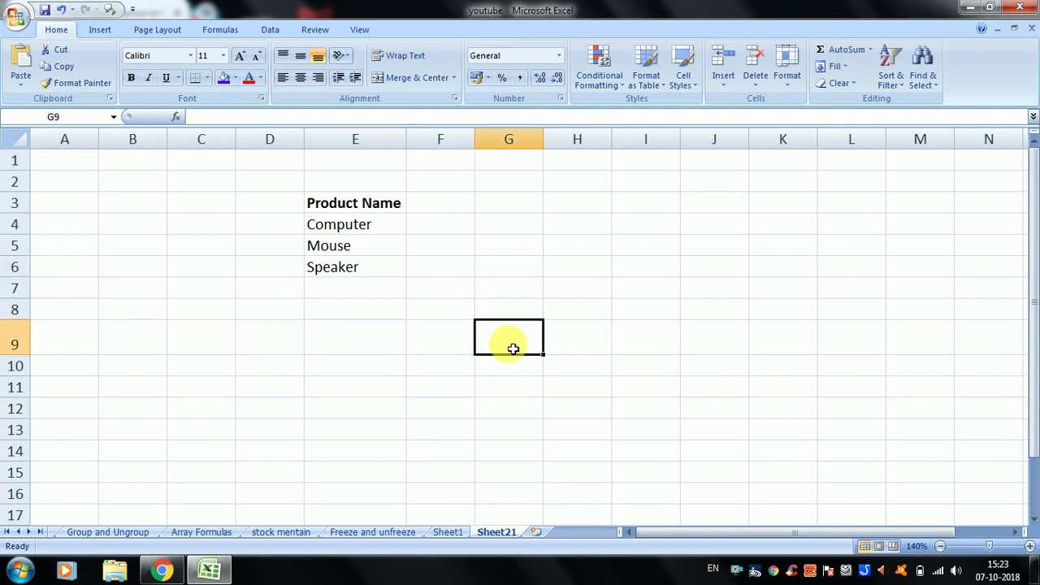
click(790, 81)
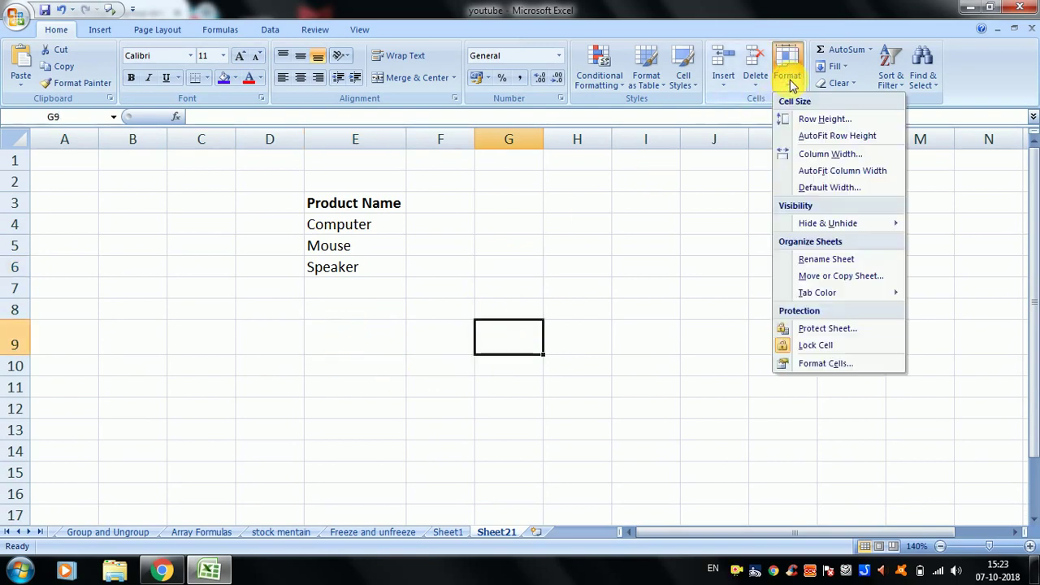
click(813, 119)
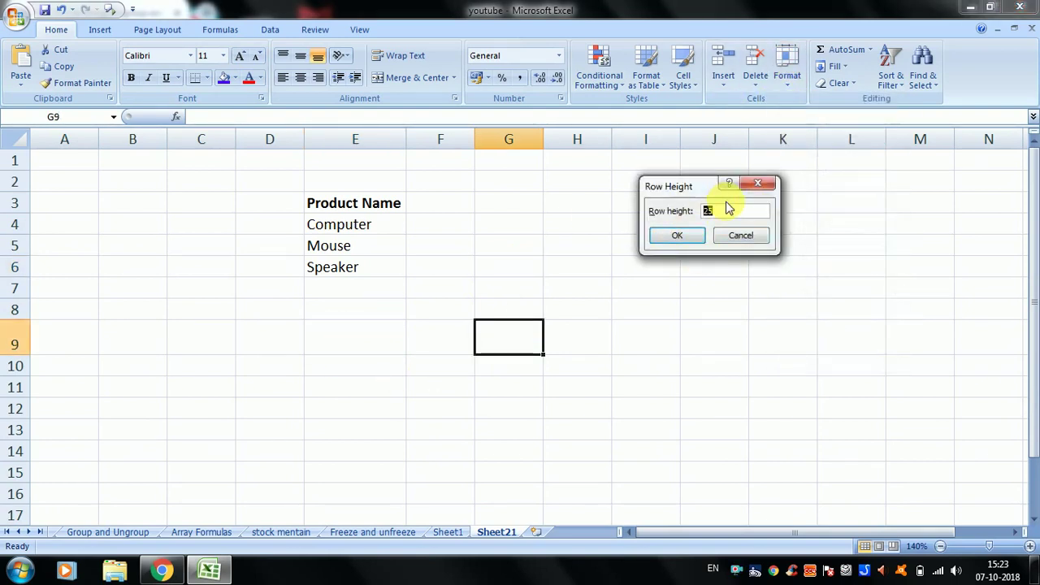
key(Return)
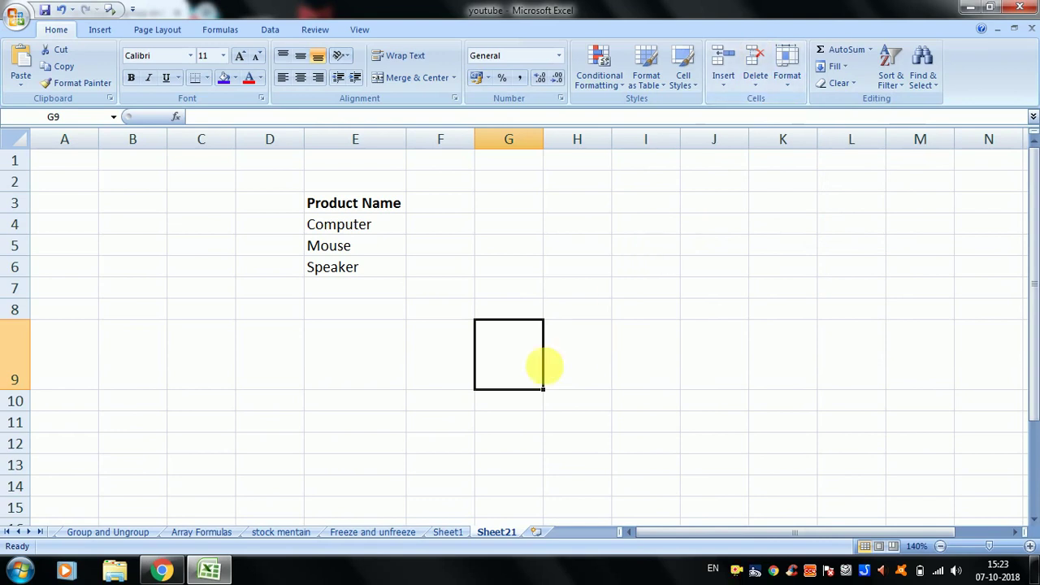
click(588, 343)
click(506, 312)
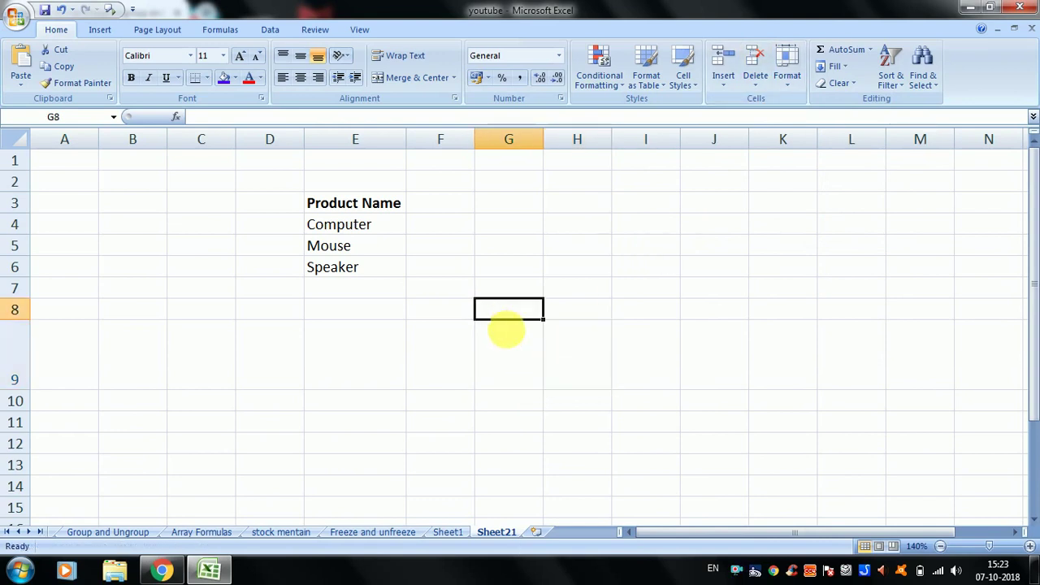
click(509, 351)
click(507, 248)
click(504, 291)
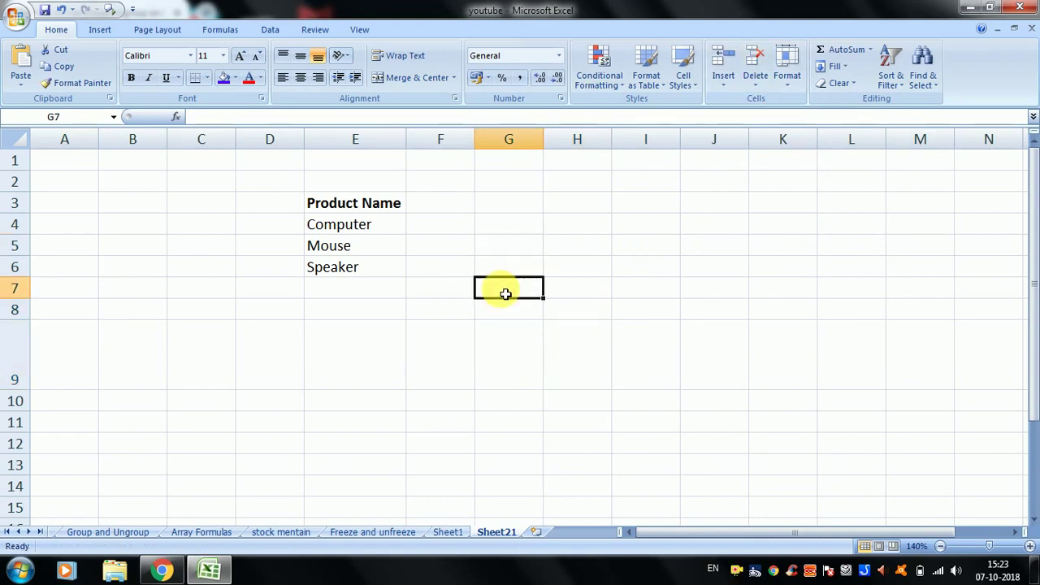
click(483, 403)
click(481, 465)
click(442, 458)
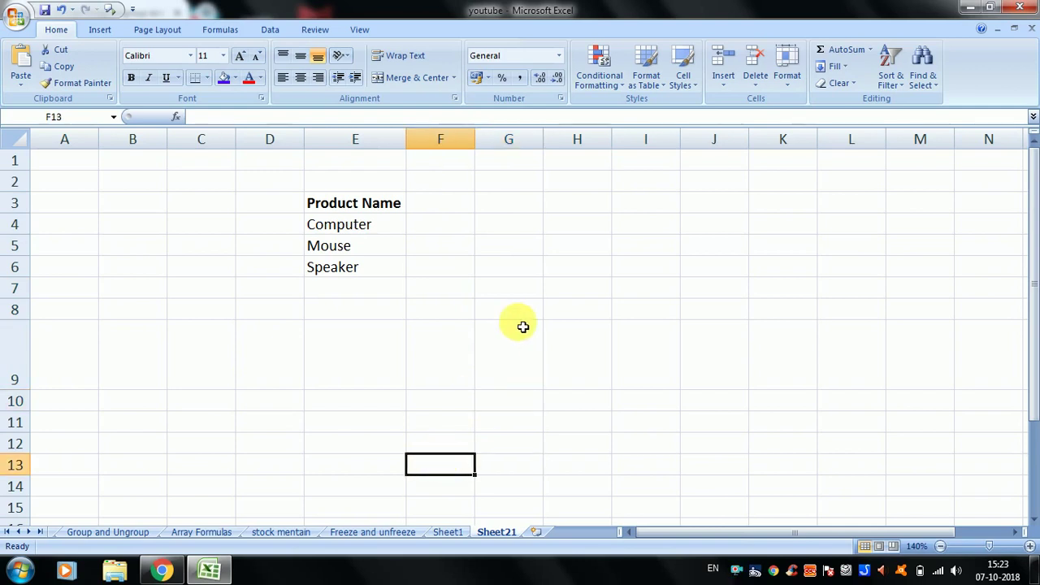
click(518, 342)
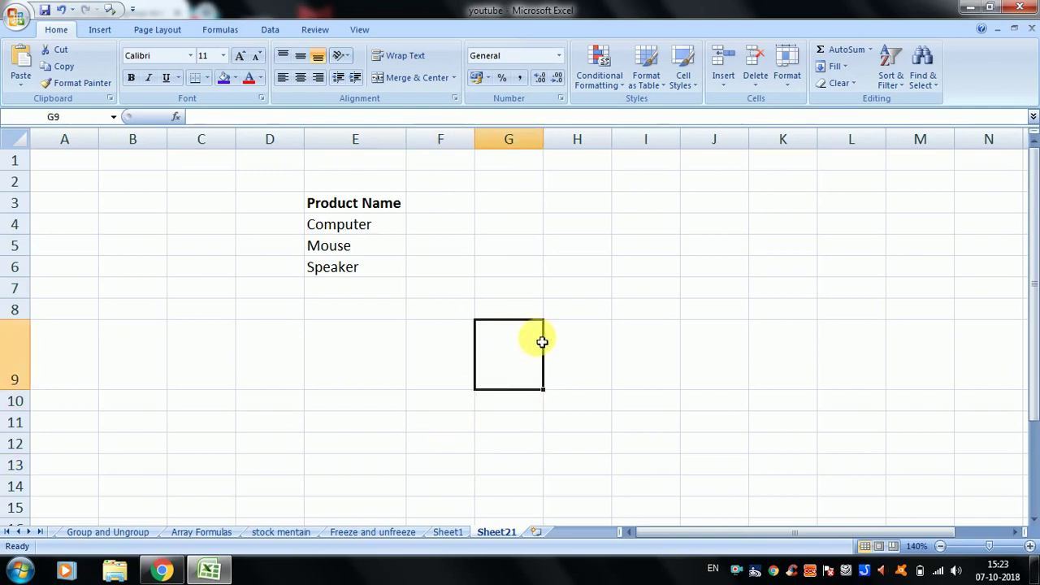
click(786, 82)
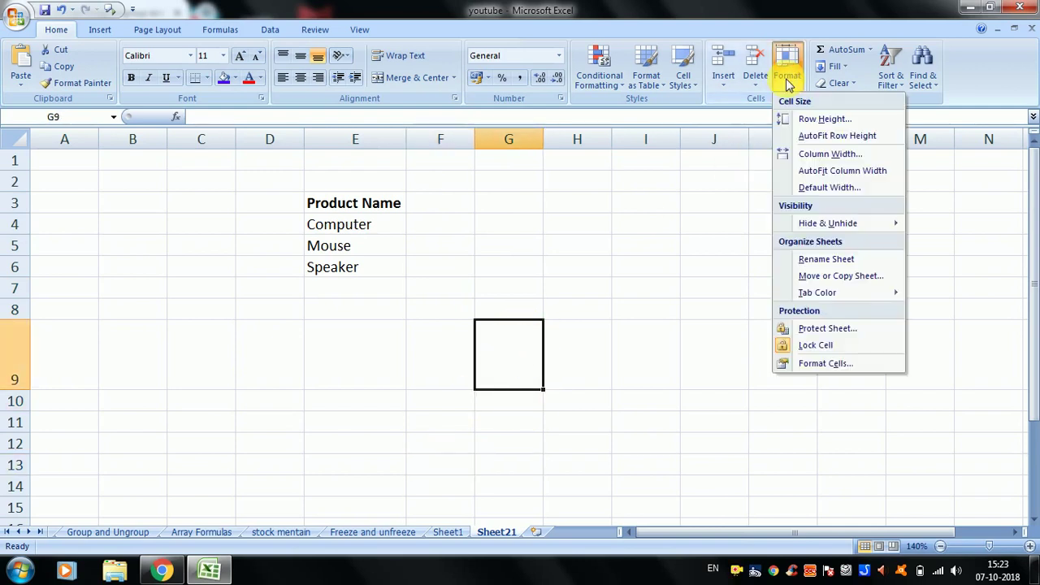
click(838, 138)
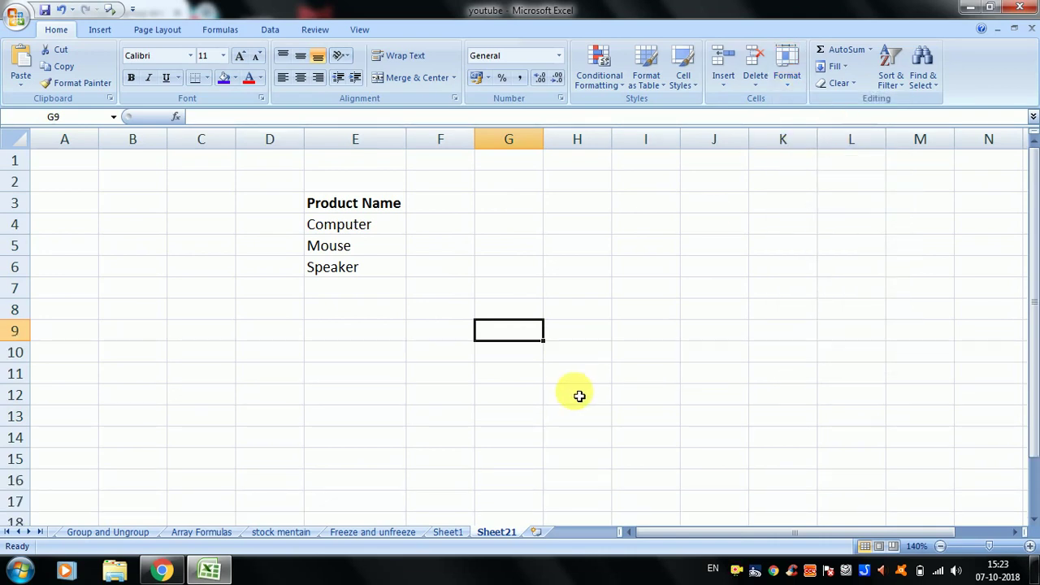
click(490, 394)
click(514, 331)
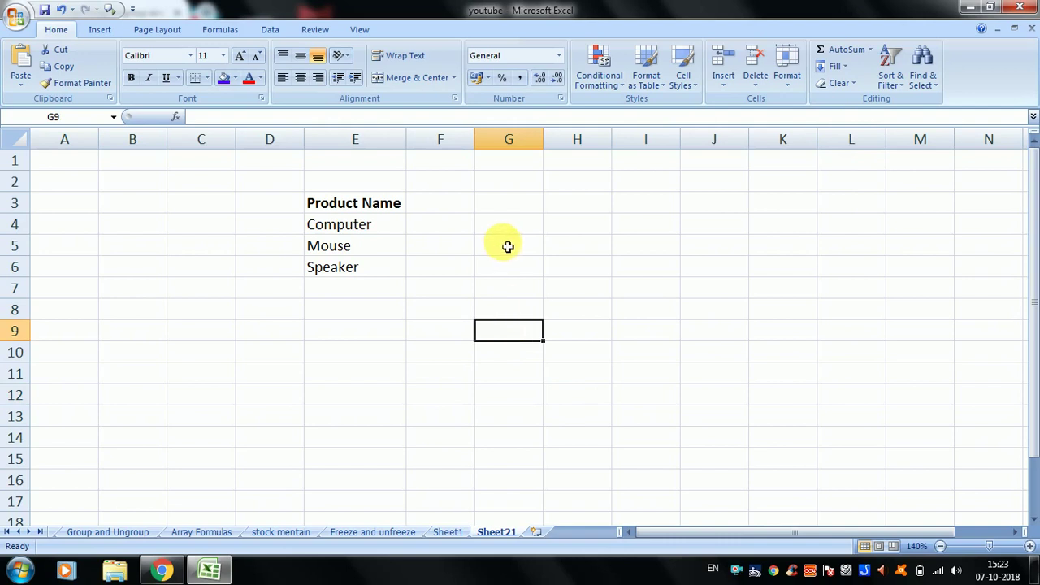
drag(506, 243, 526, 443)
drag(646, 380, 511, 390)
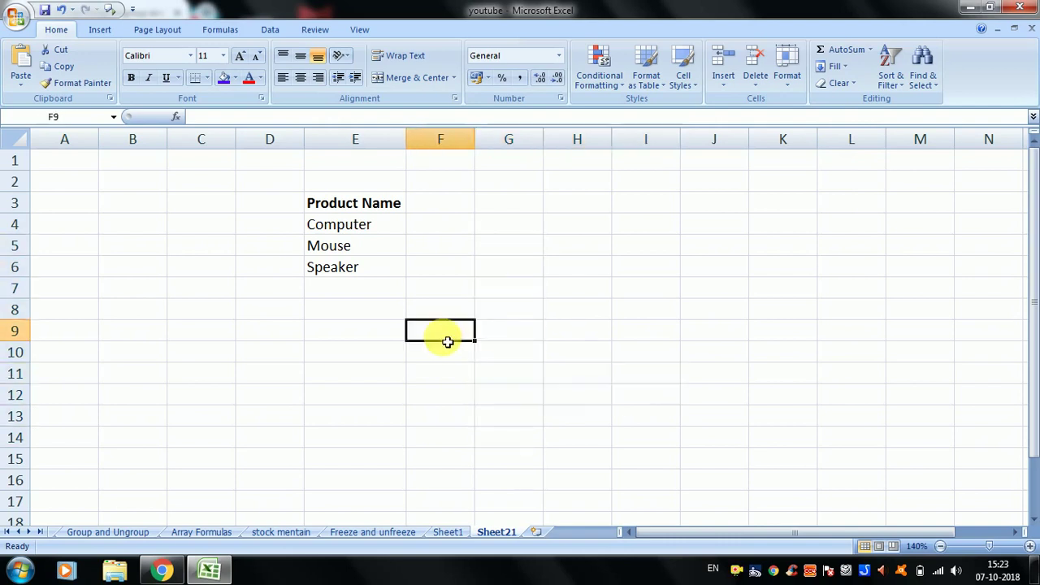
drag(447, 339, 441, 425)
click(500, 363)
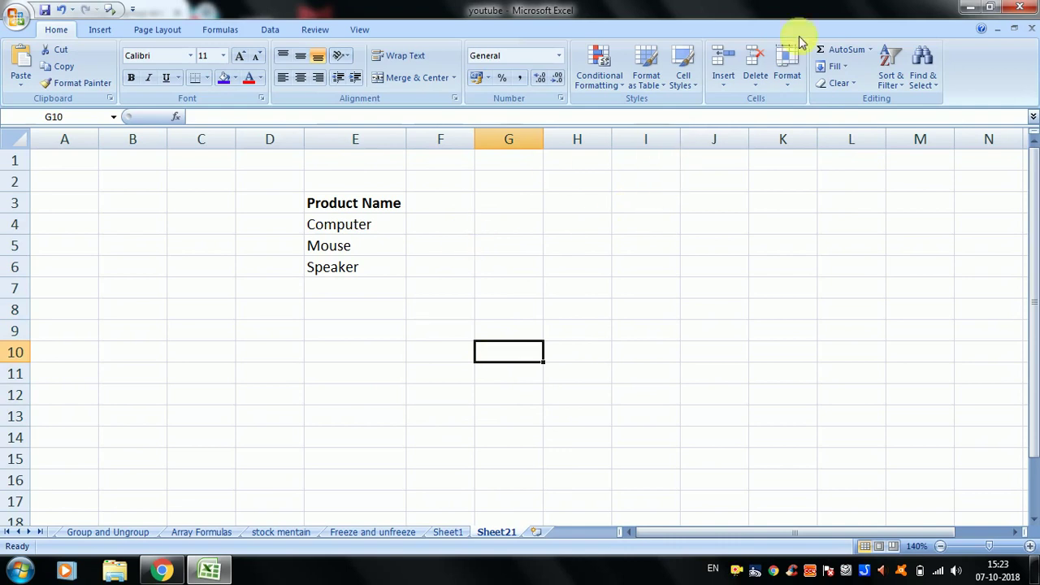
- Open and dismiss the Format options, then select column H and cell H5
click(789, 81)
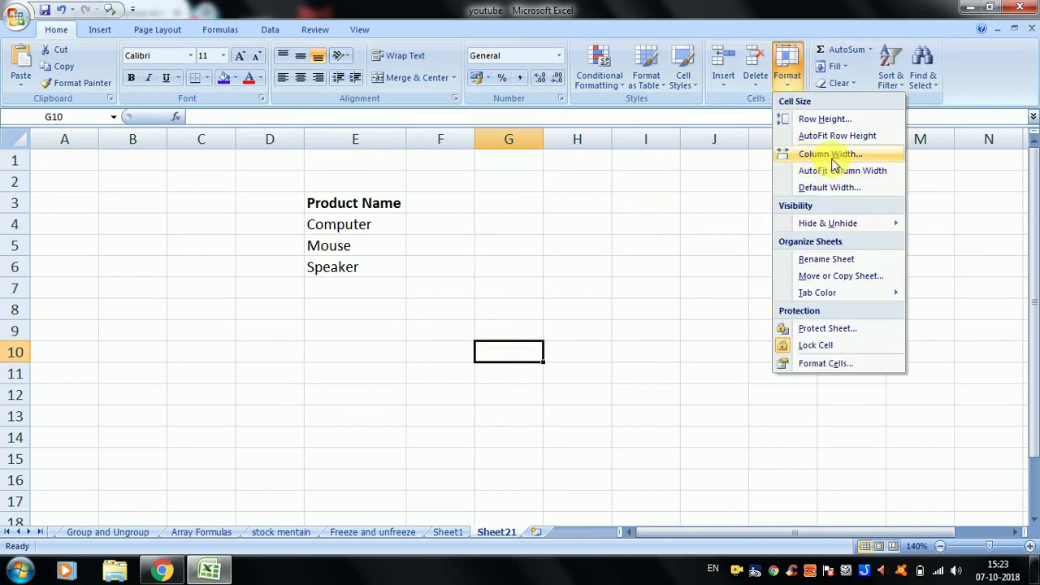
key(Escape)
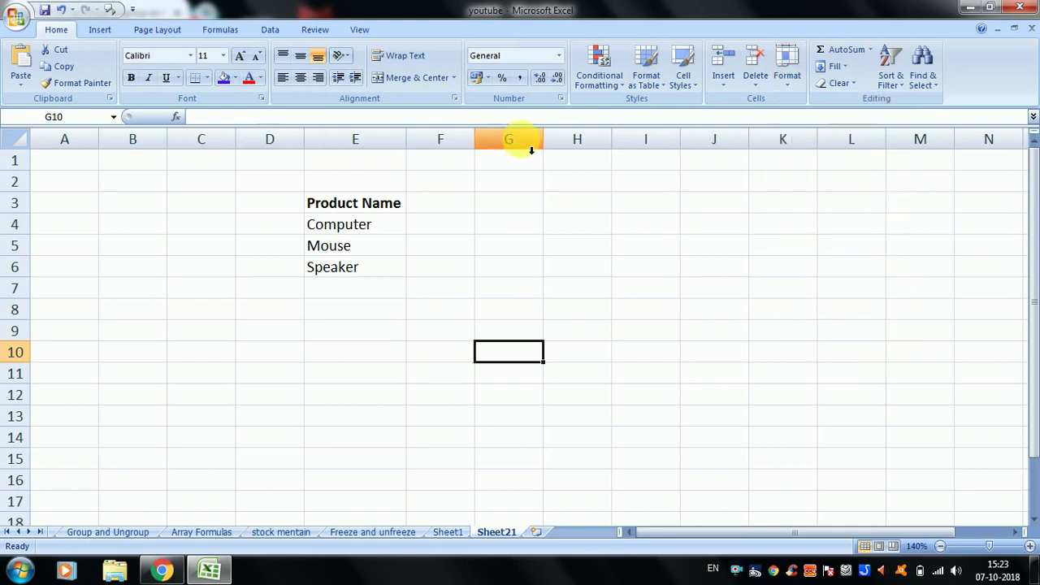
click(532, 150)
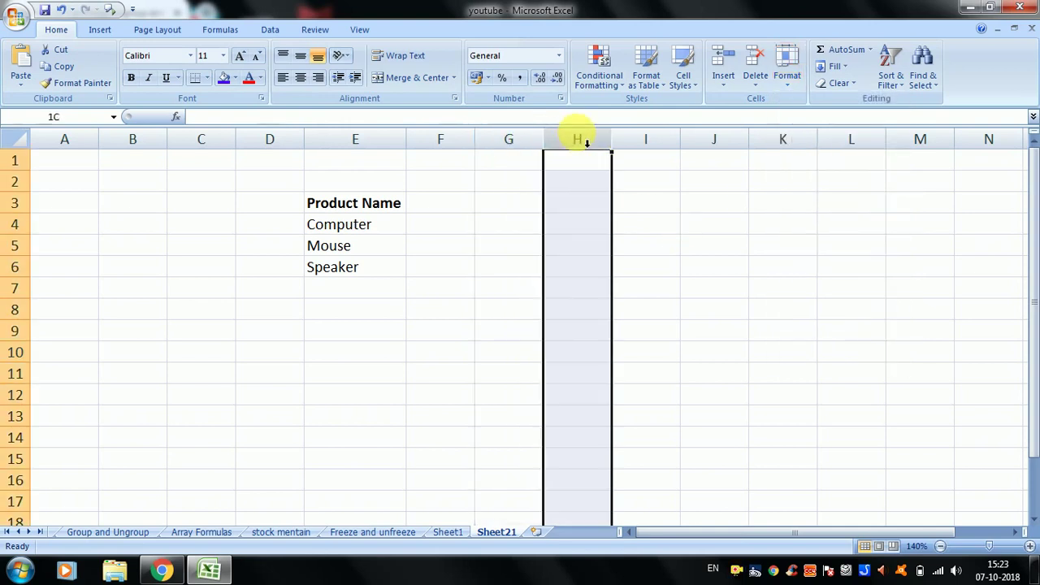
click(652, 139)
drag(587, 144, 585, 371)
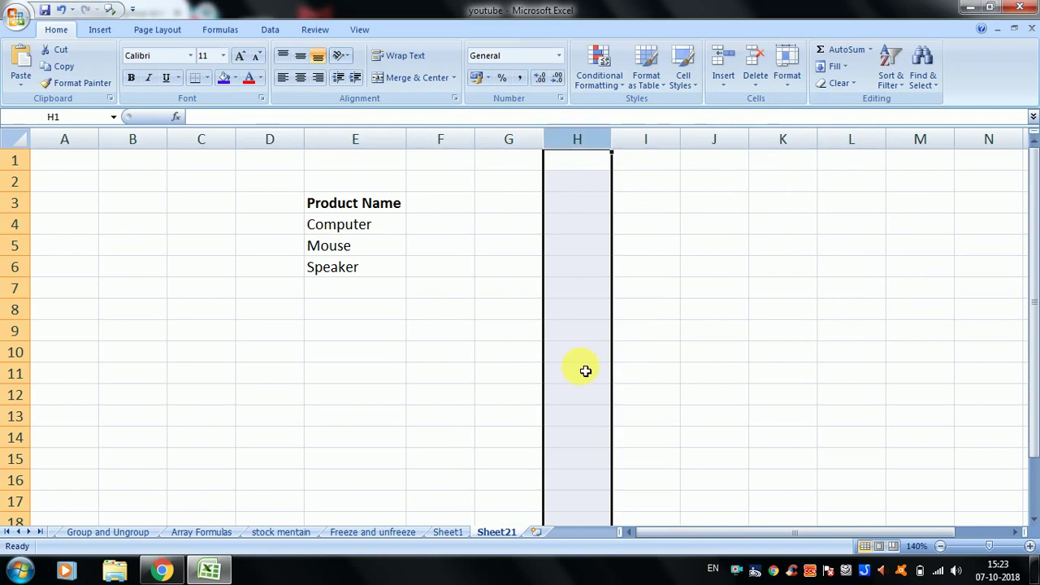
click(563, 254)
click(507, 221)
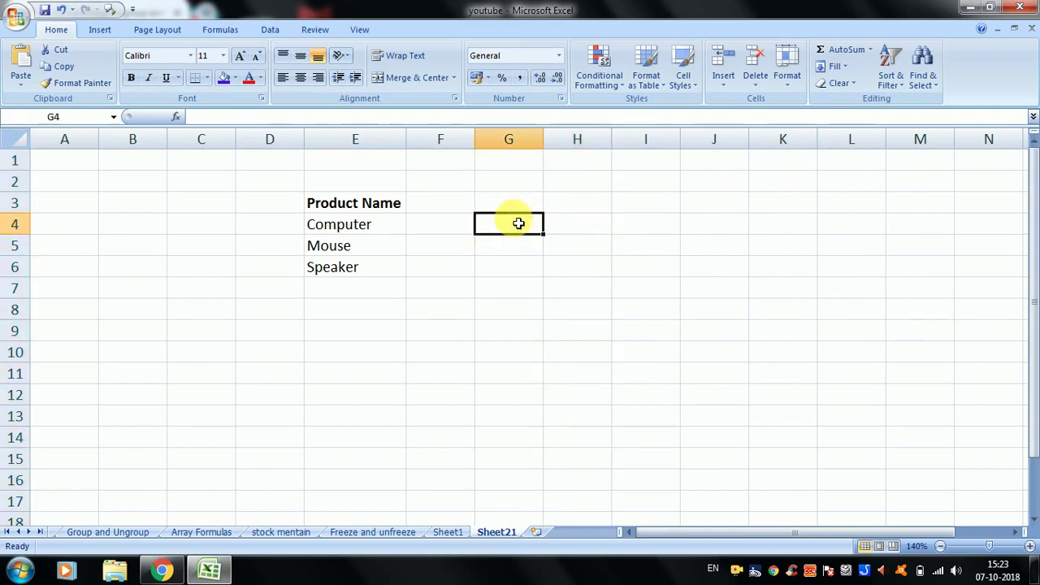
click(579, 243)
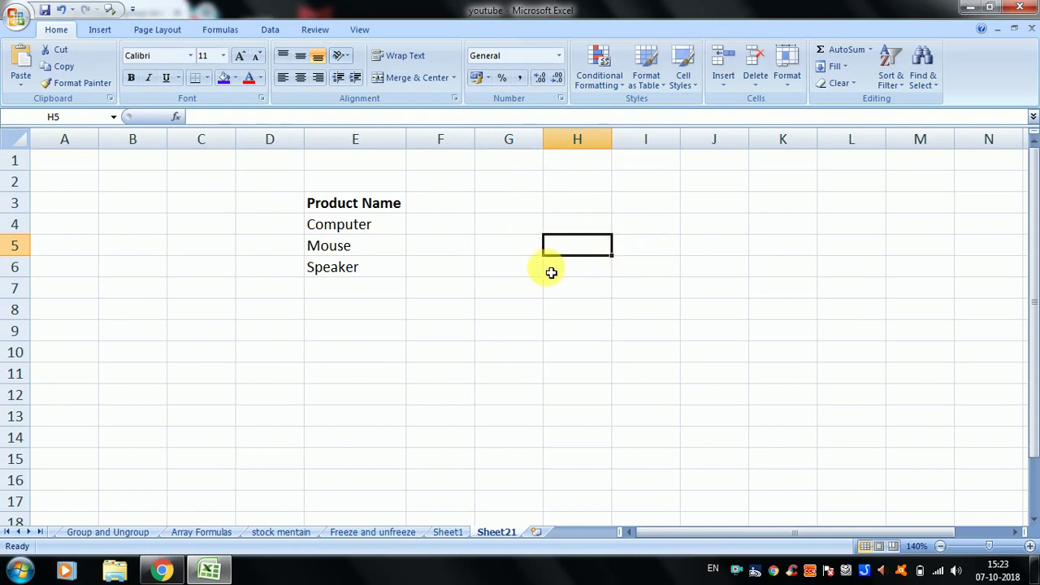
- Change column H's width from 8.43 to 20 through Format > Column Width
click(787, 82)
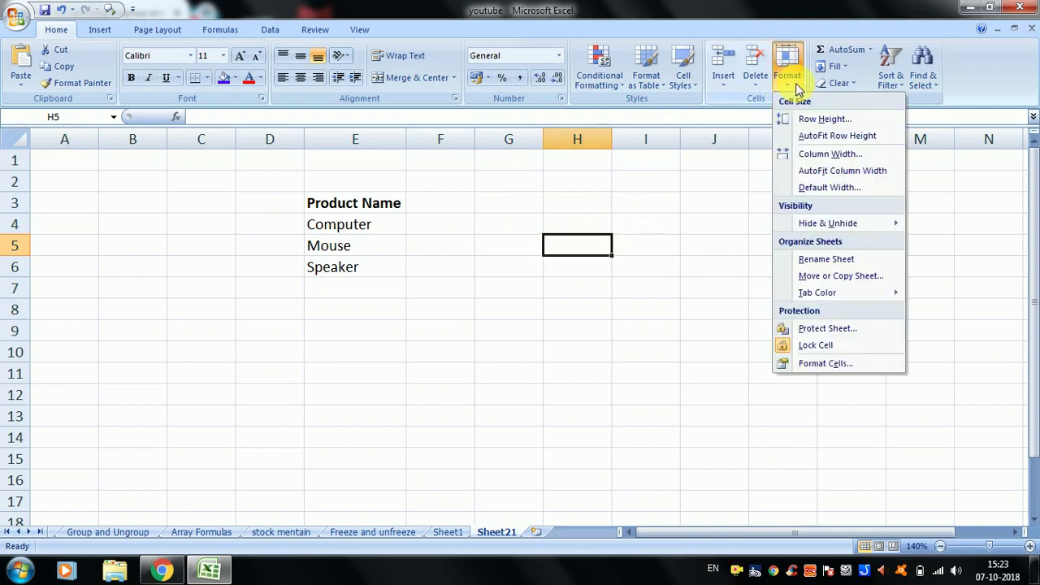
click(813, 155)
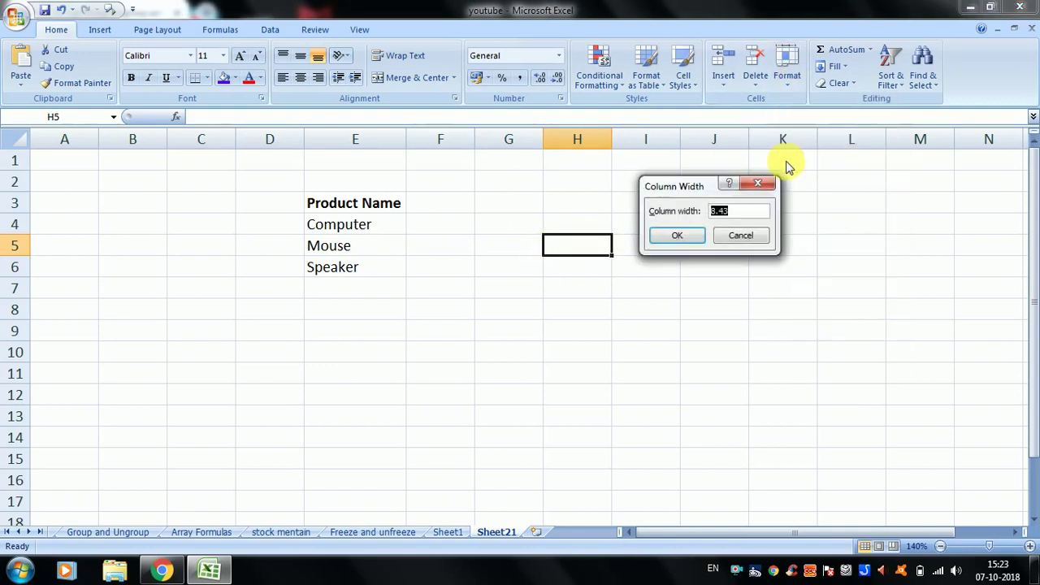
drag(712, 192, 738, 214)
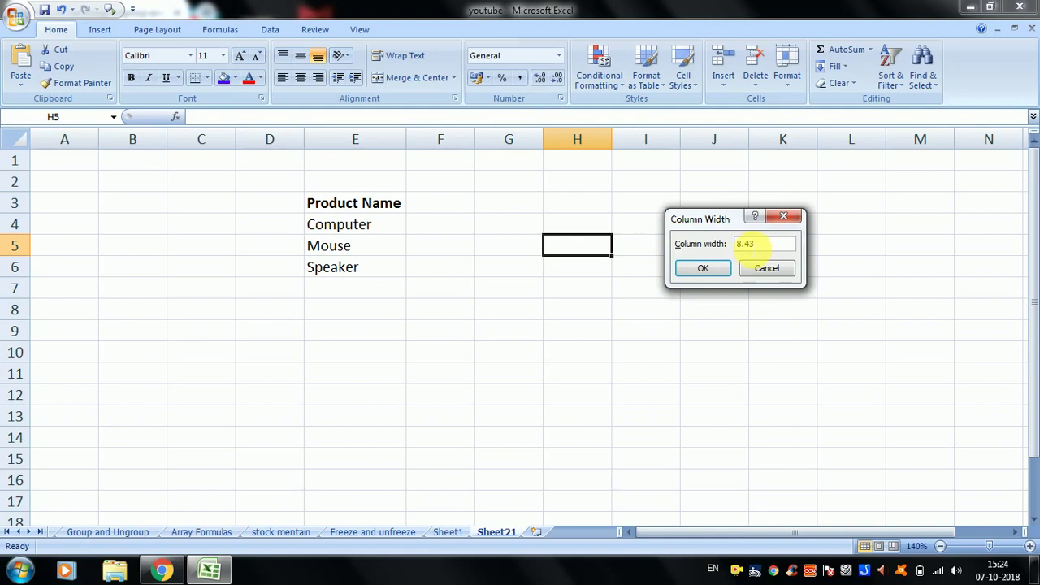
click(763, 242)
drag(779, 242, 701, 243)
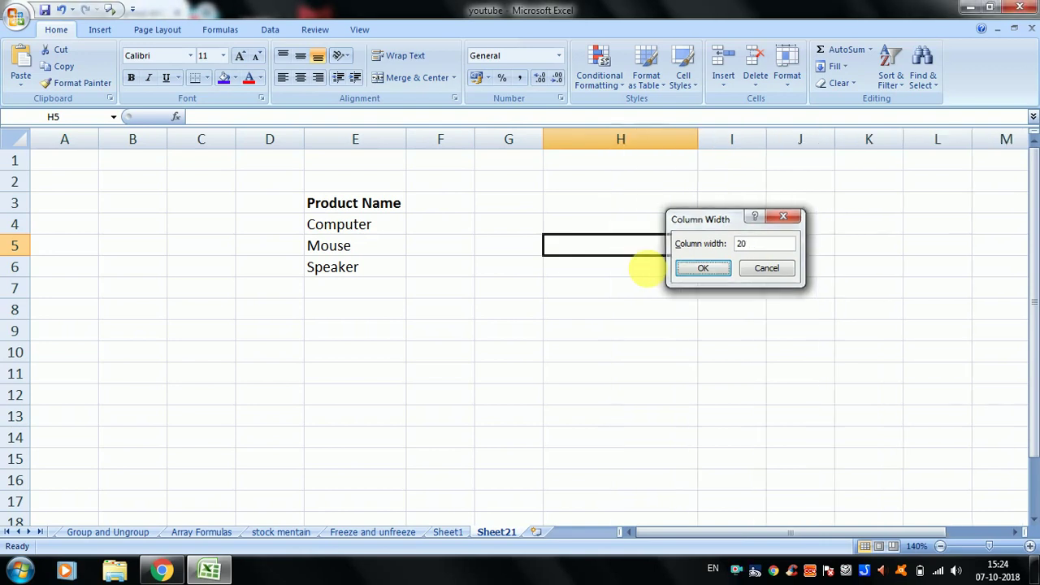
key(Return)
click(610, 209)
click(614, 225)
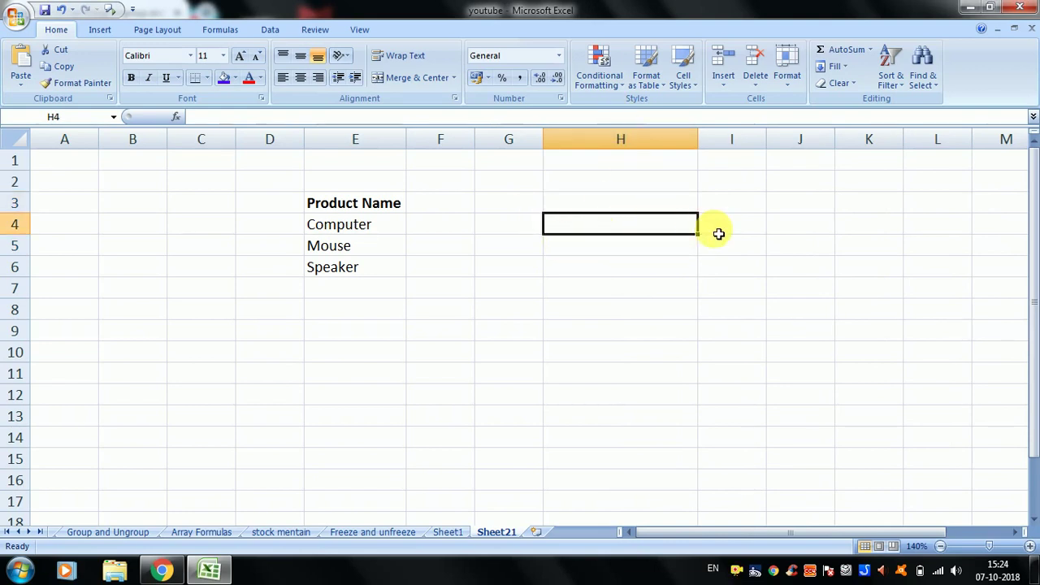
- Open and close the Format options without changes, then select cells around column H, ending on H4
click(534, 221)
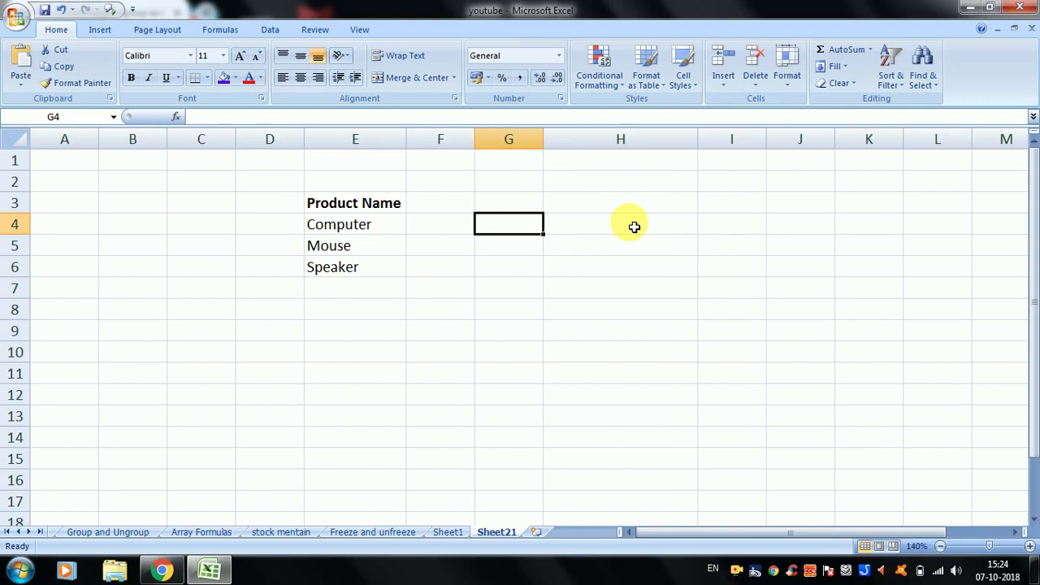
click(735, 242)
click(679, 232)
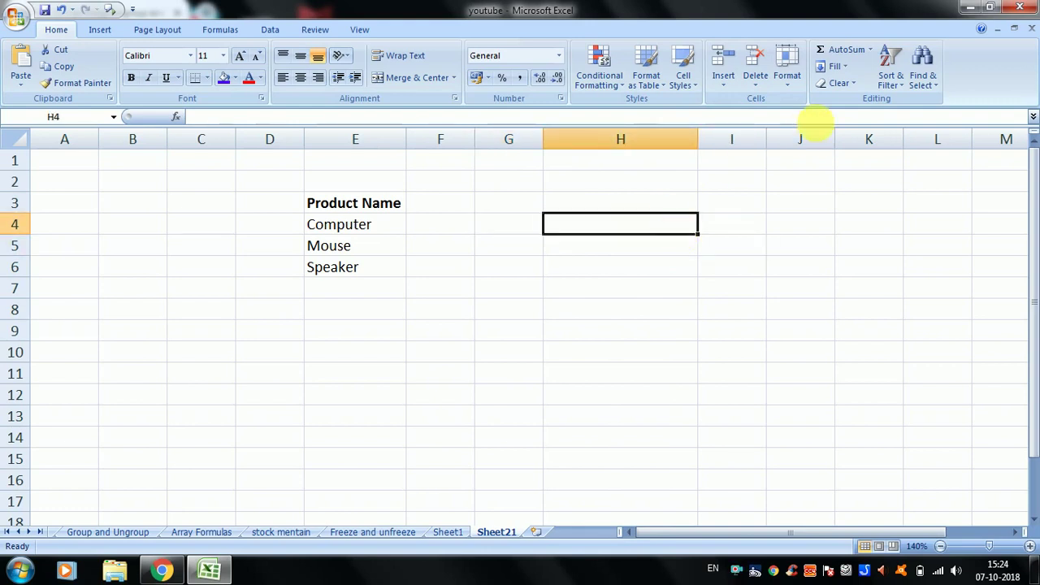
click(788, 86)
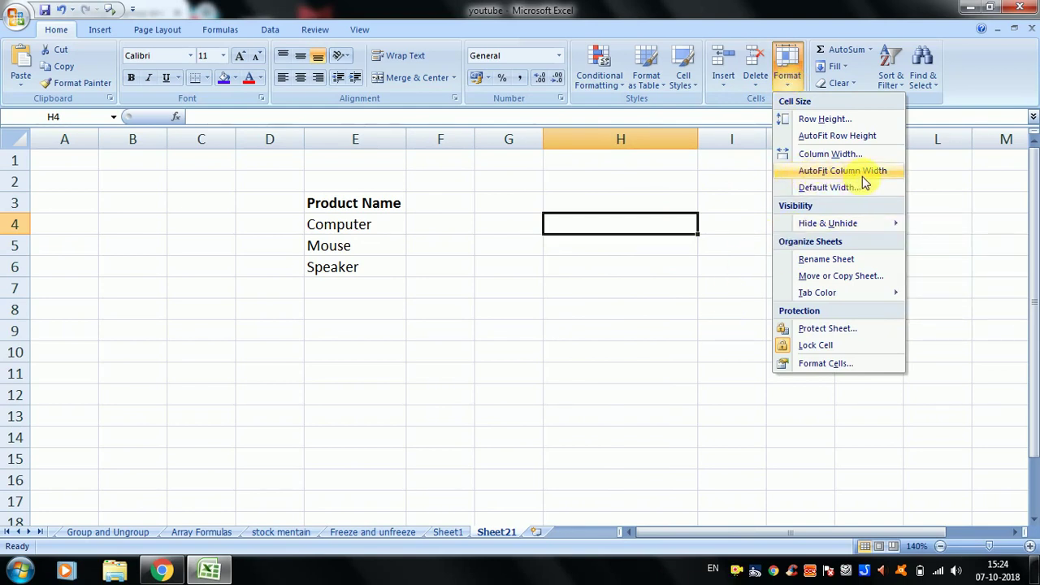
click(632, 220)
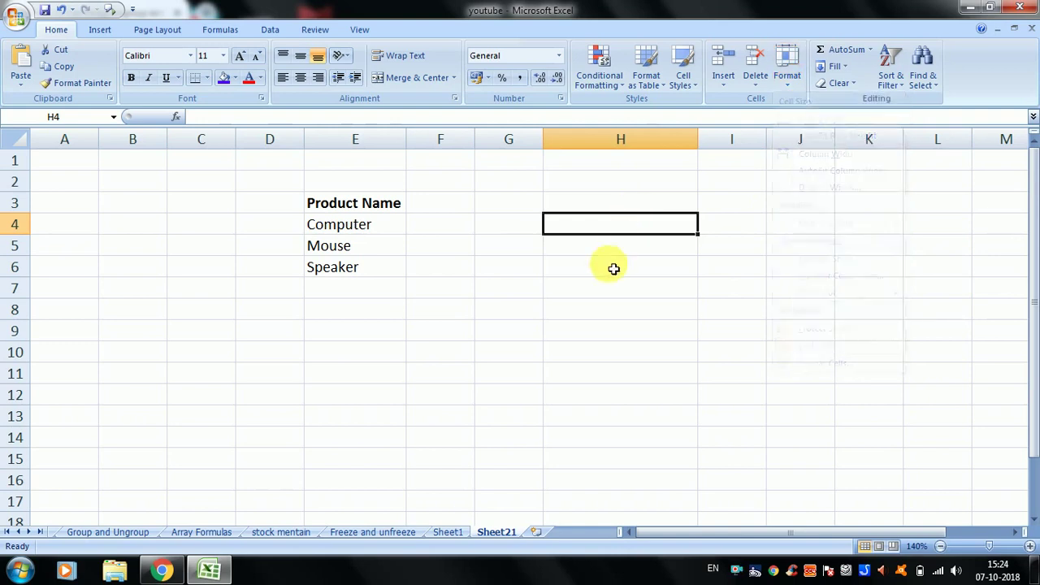
click(613, 269)
click(623, 232)
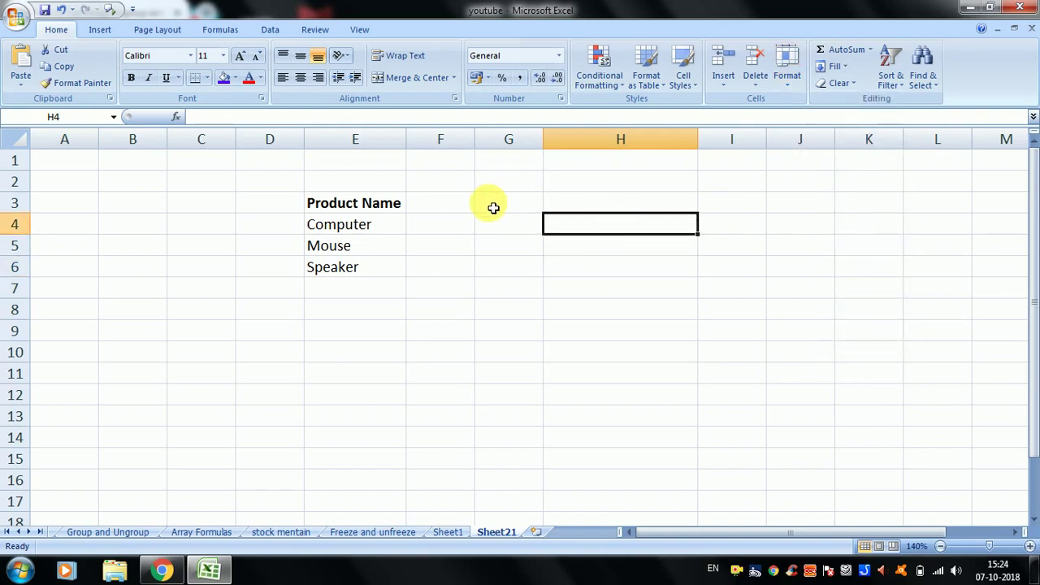
click(517, 199)
click(739, 202)
click(609, 221)
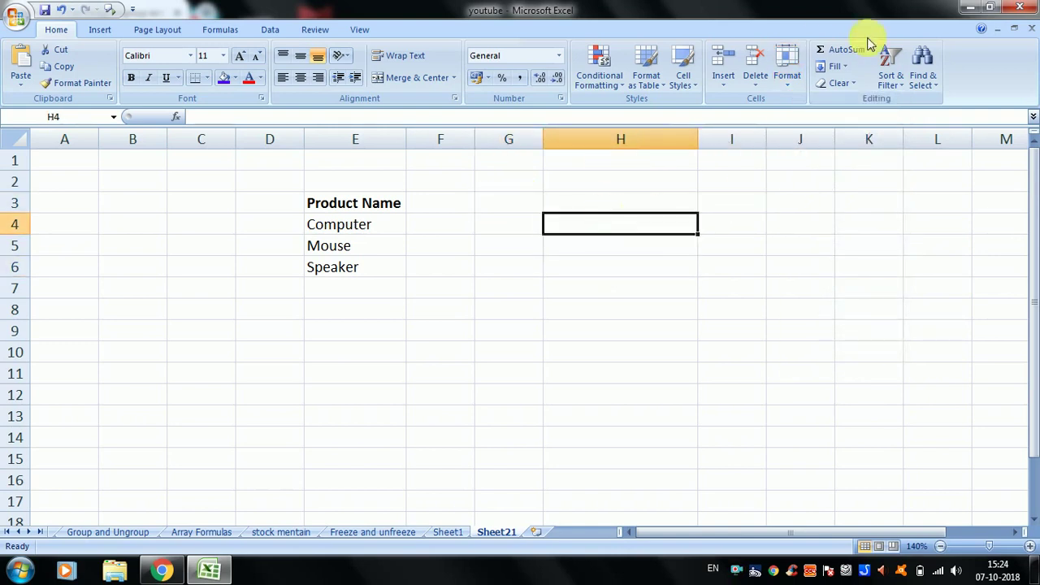
- AutoFit column H back to its standard width
click(787, 72)
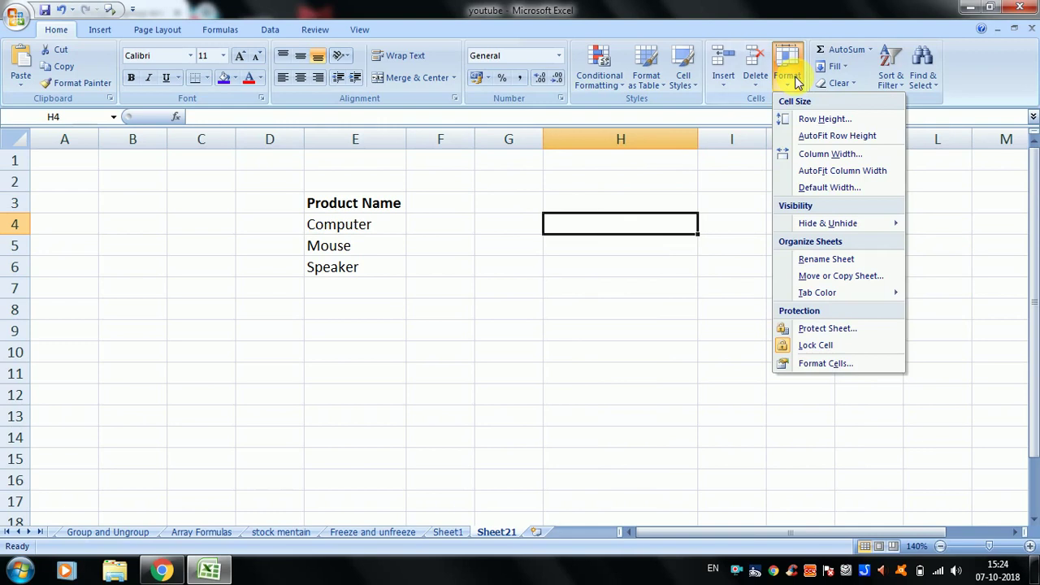
click(832, 179)
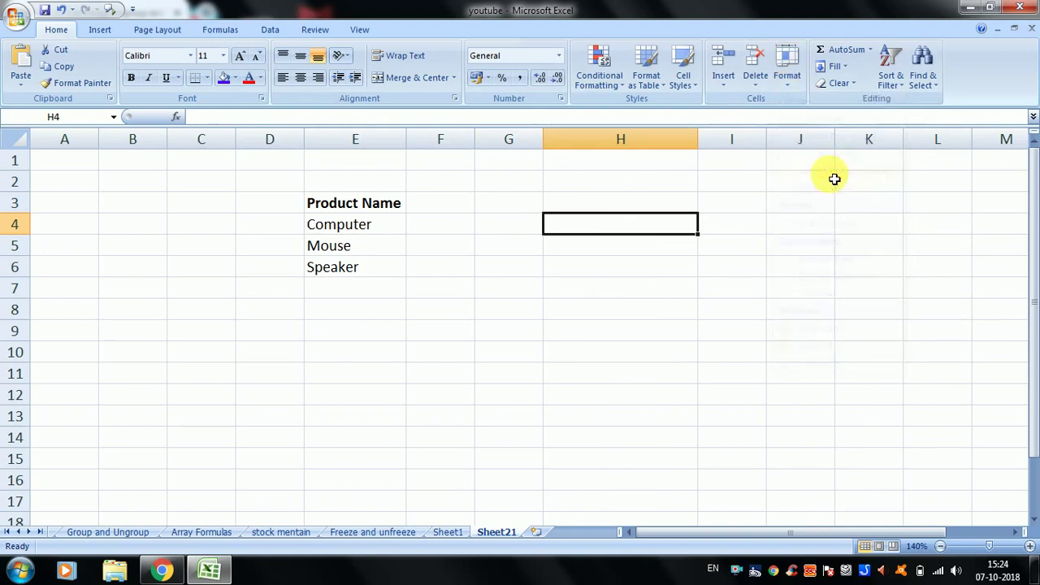
click(789, 88)
click(800, 174)
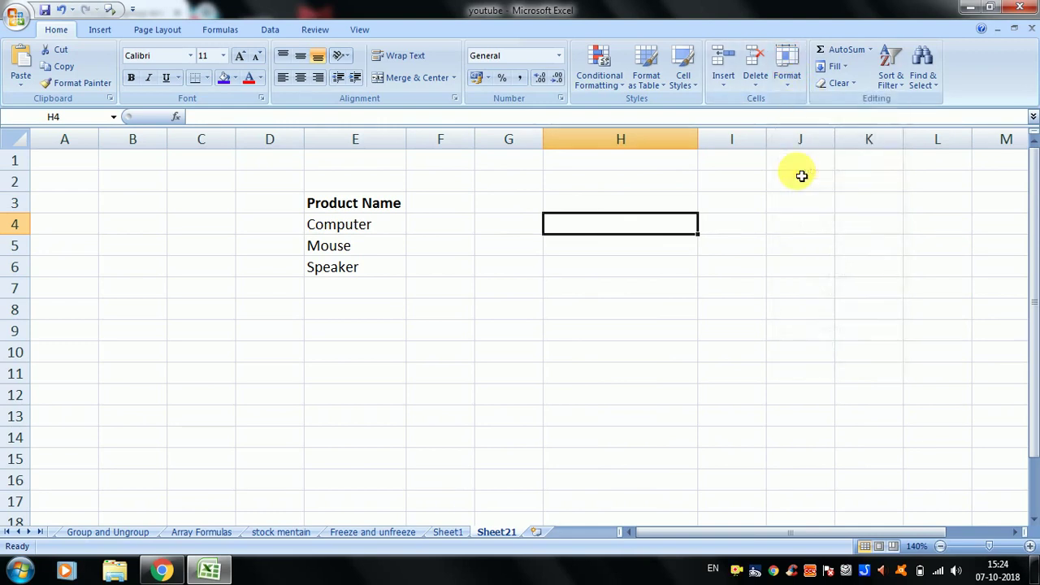
key(Return)
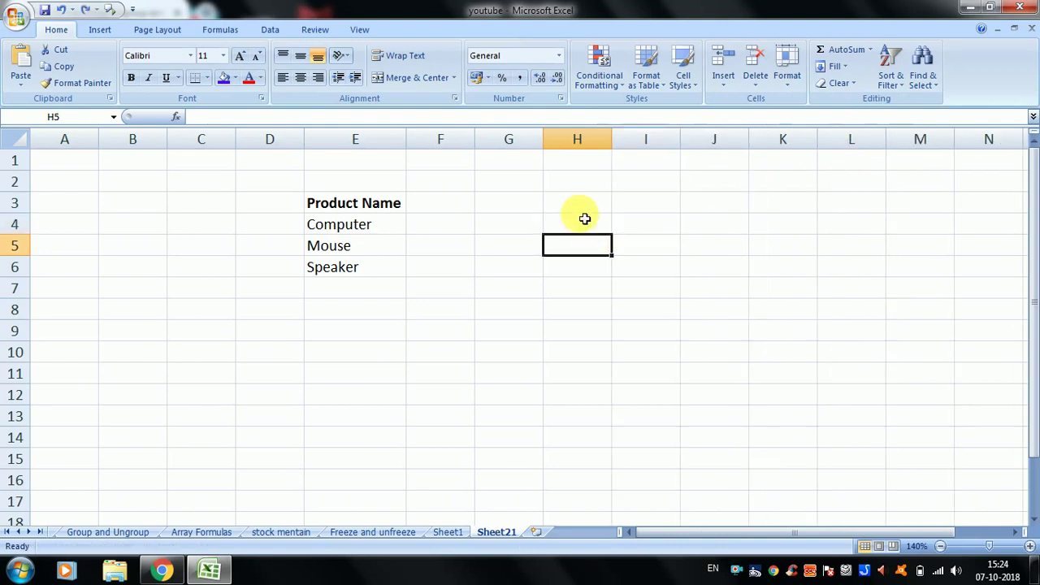
click(586, 223)
click(471, 221)
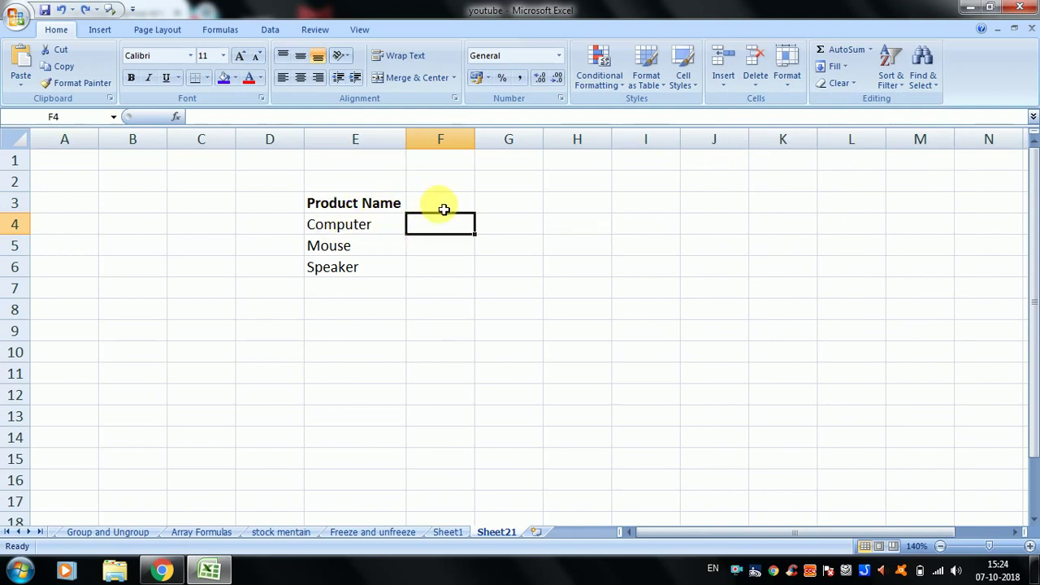
click(444, 209)
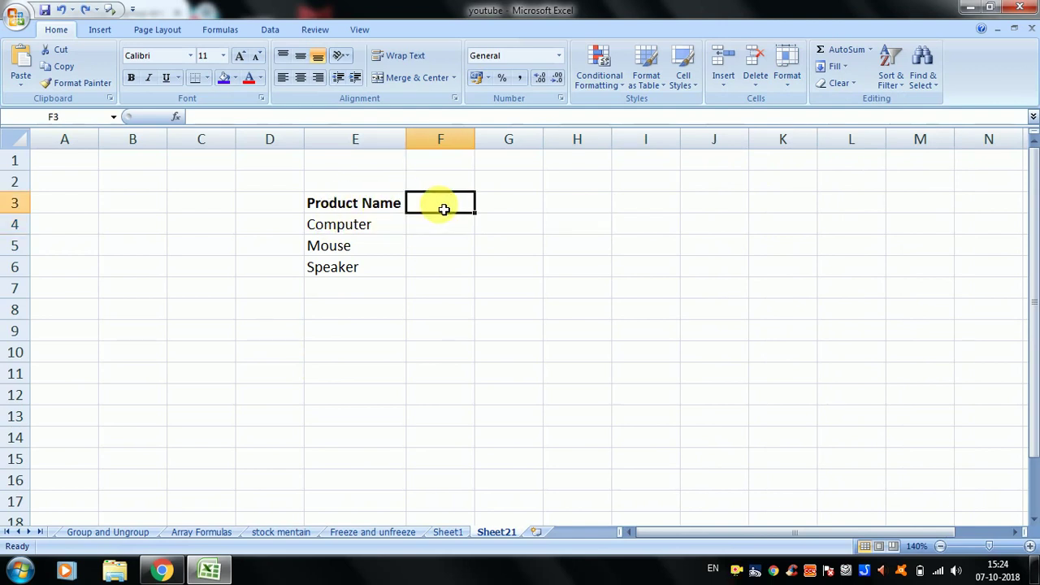
text(Rate)
key(Tab)
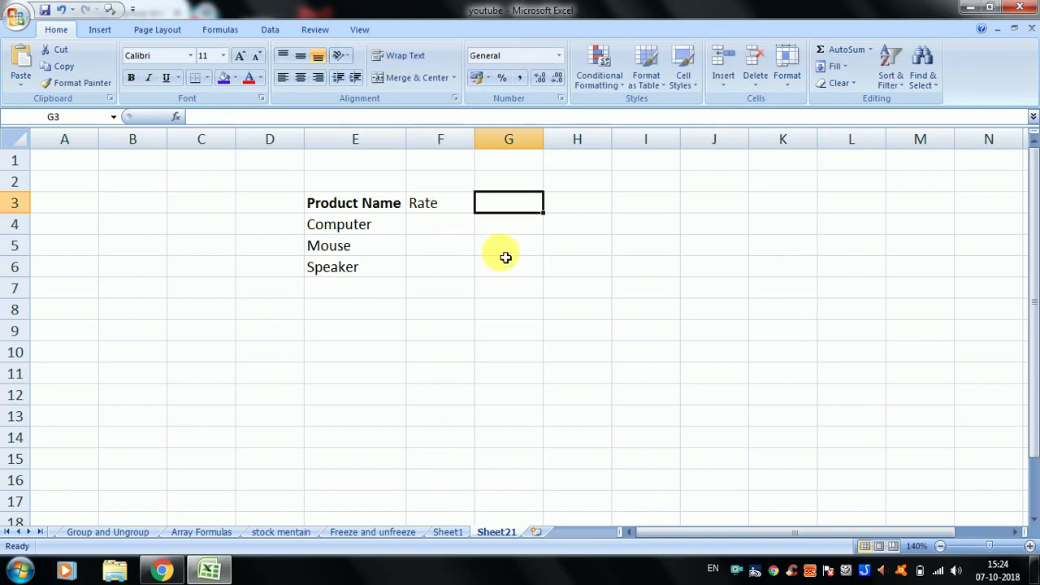
text(Quan)
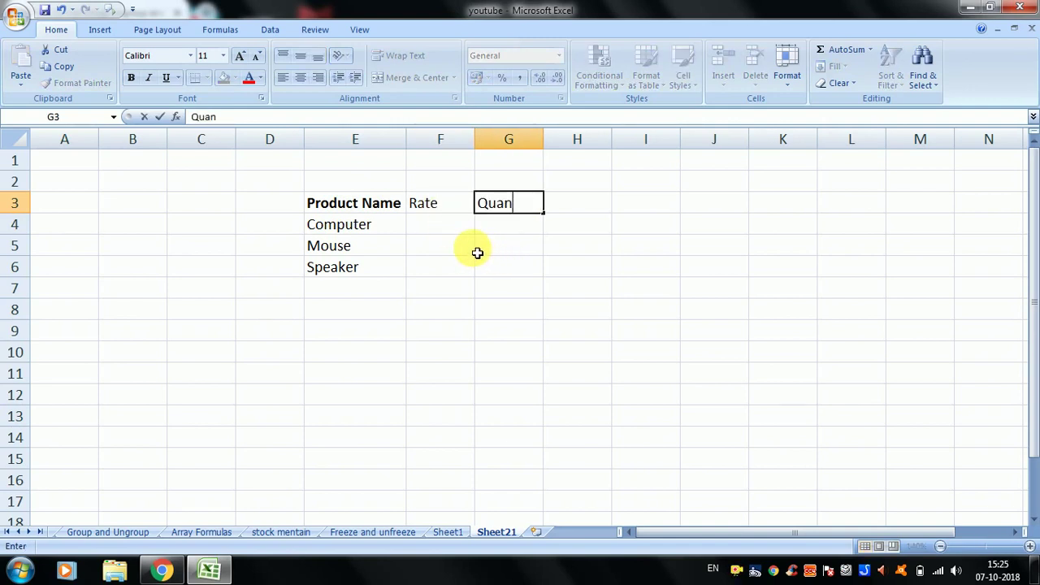
key(Return)
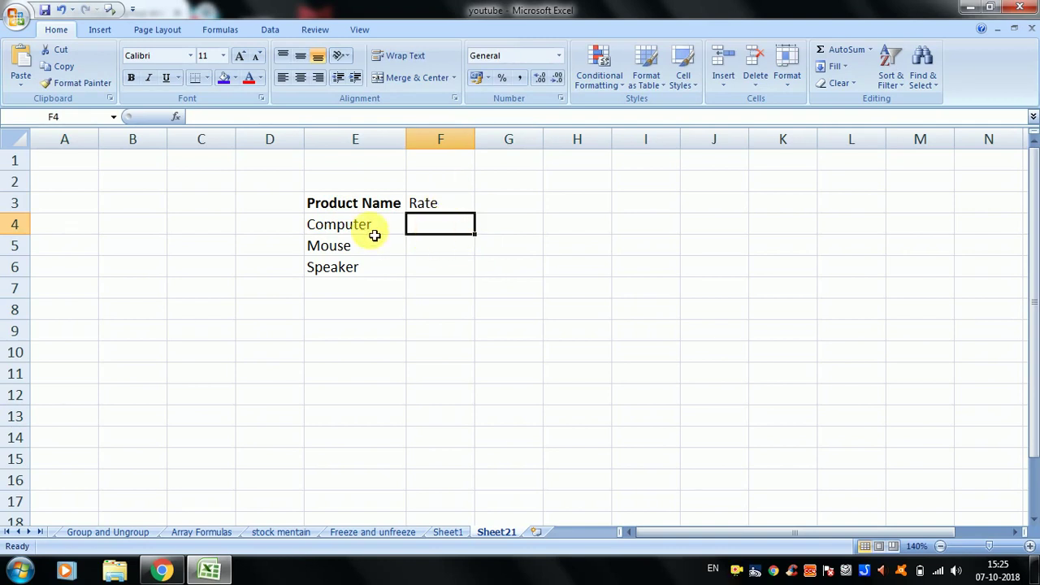
text(1500)
key(Return)
text(2)
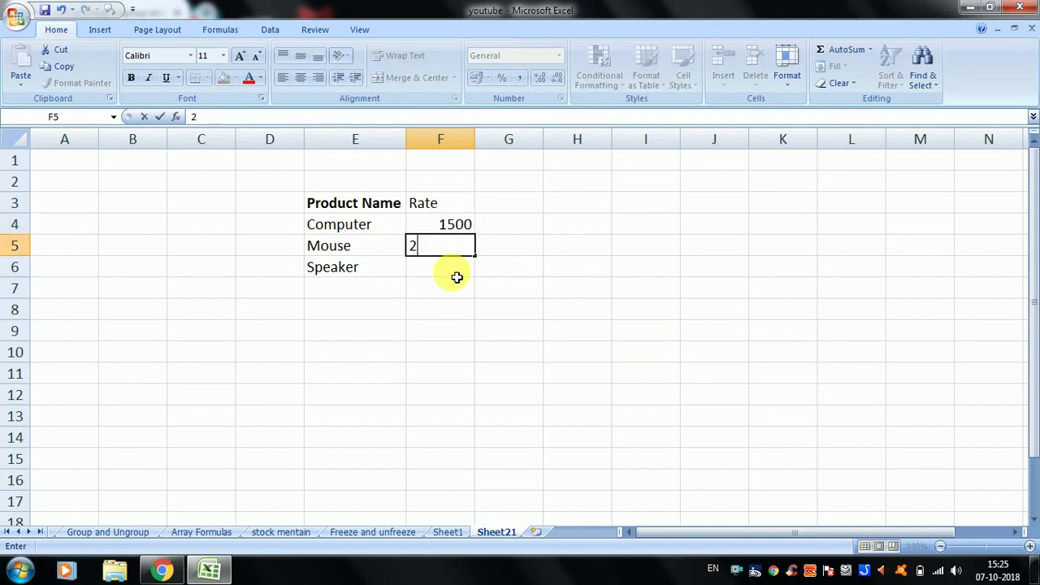
text(6500)
key(Return)
text(2352)
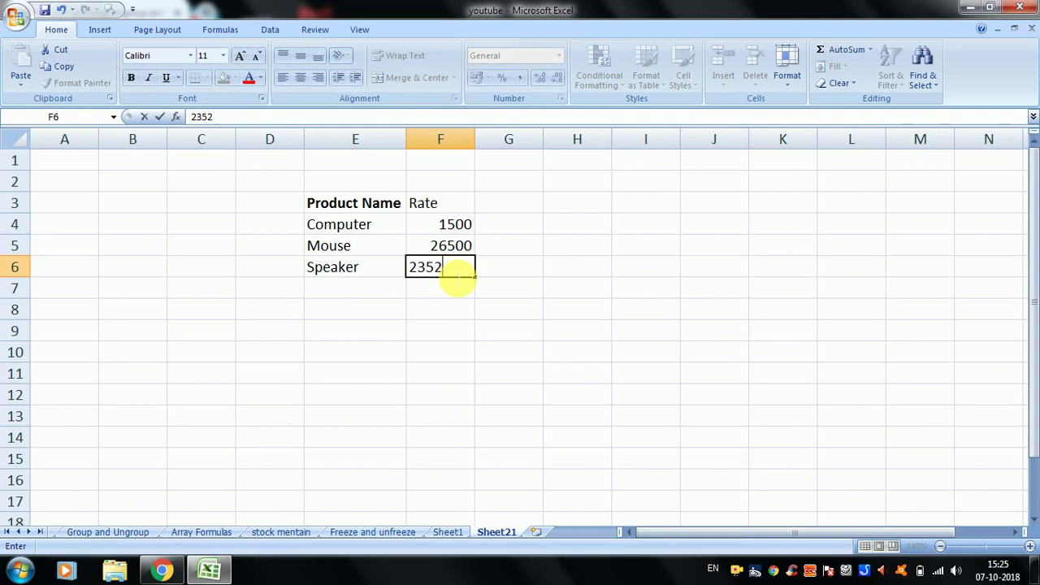
key(Return)
text(.)
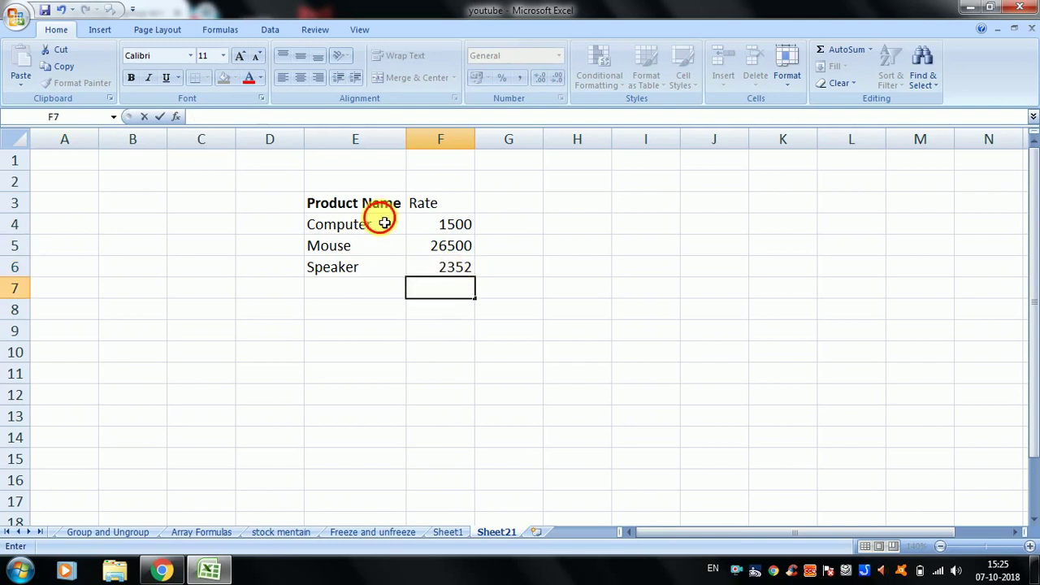
drag(380, 225, 378, 268)
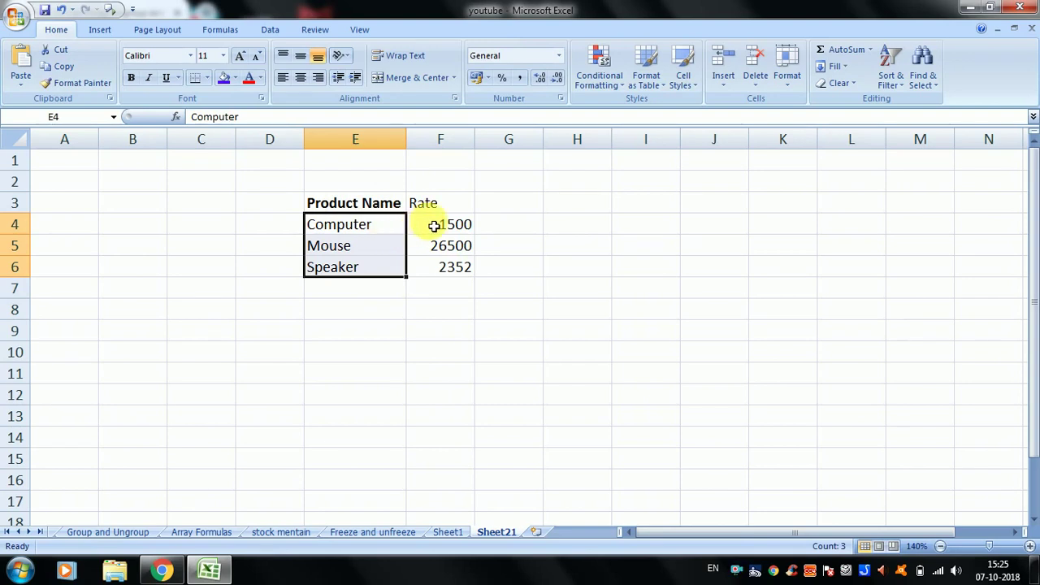
drag(436, 225, 452, 295)
click(440, 212)
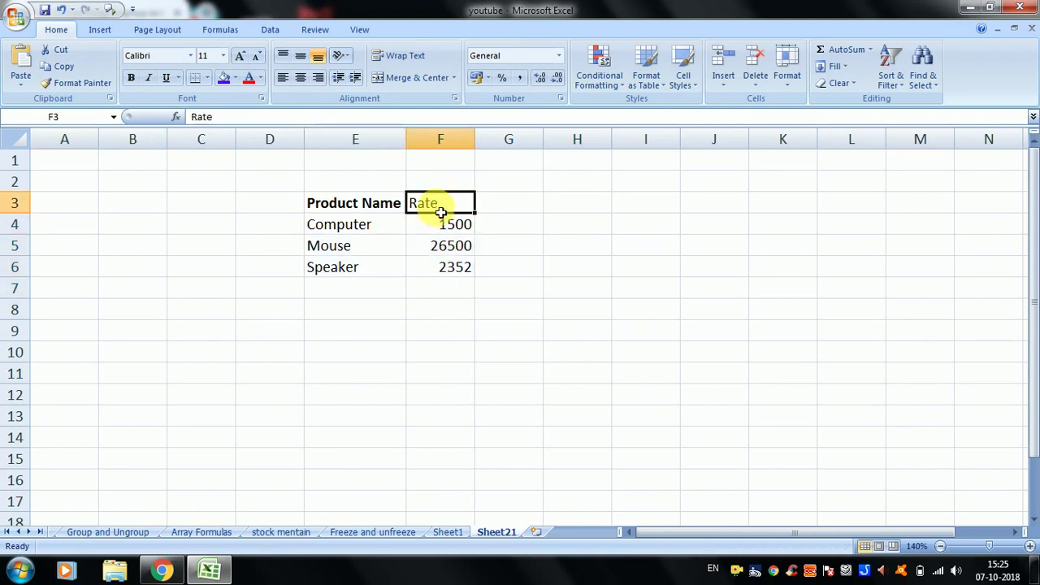
click(414, 268)
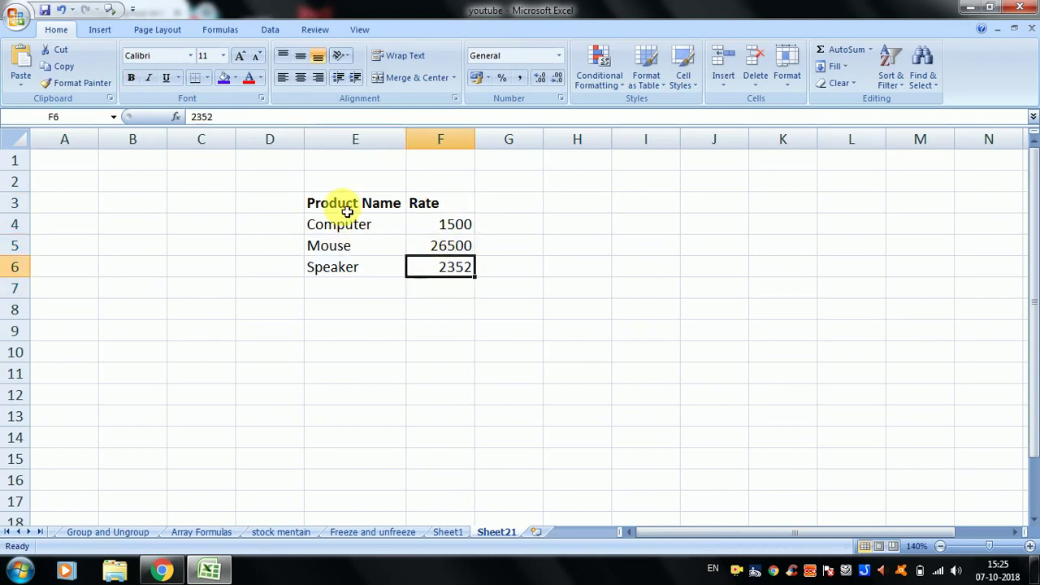
drag(347, 212, 430, 204)
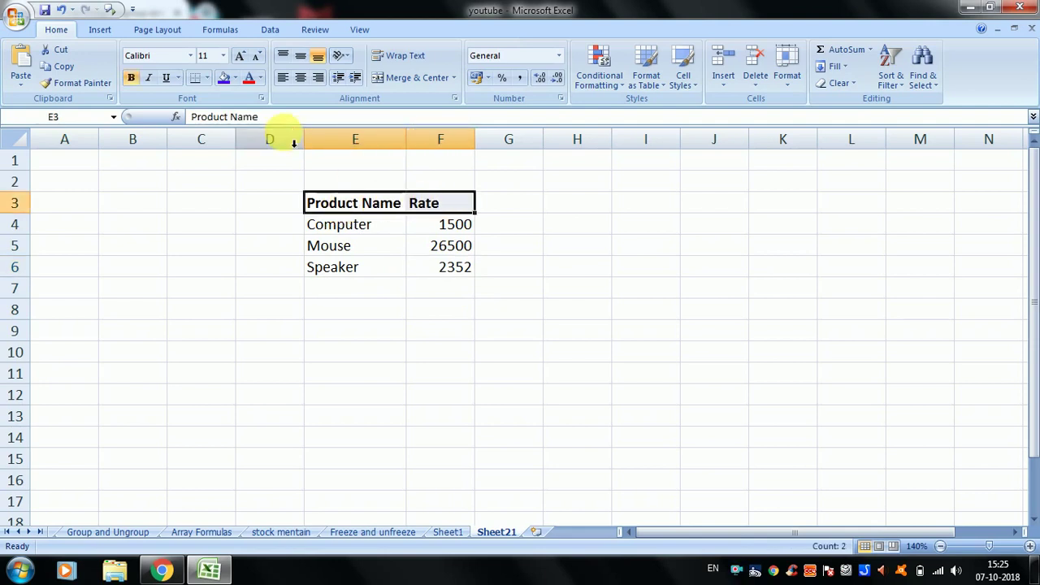
- Increase the Product Name and Rate heading font size to 24 point
click(241, 59)
click(241, 59)
click(242, 58)
click(242, 59)
click(241, 59)
click(241, 59)
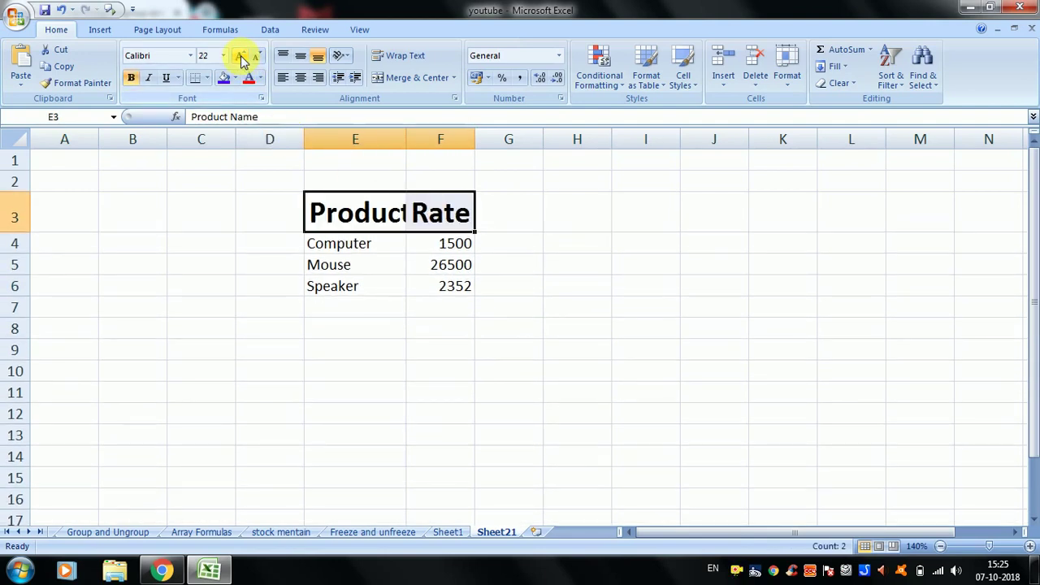
click(241, 59)
click(400, 310)
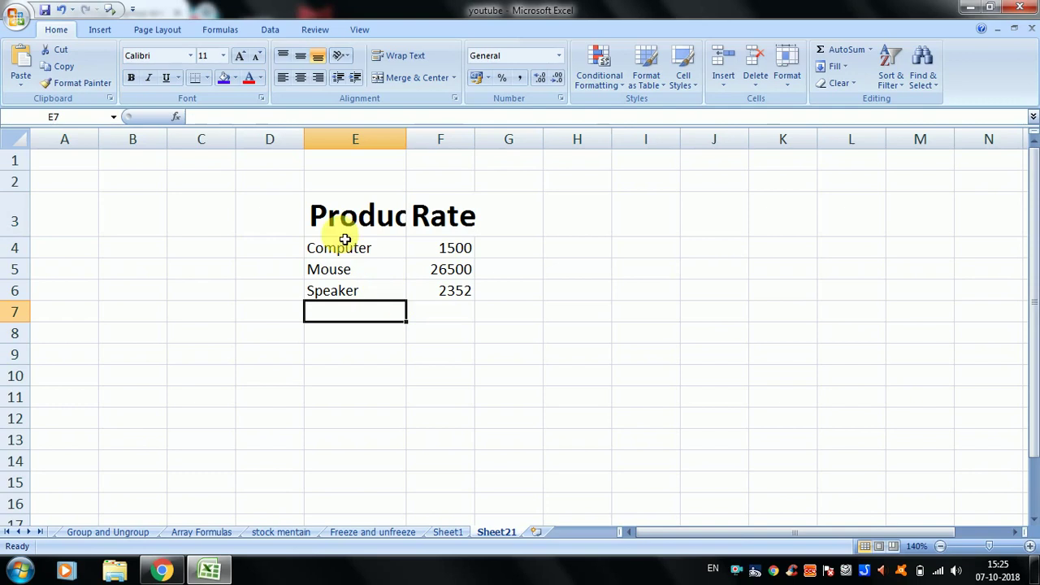
- Select the Mouse, Product Name and Computer cells and nearby empty cells
click(335, 270)
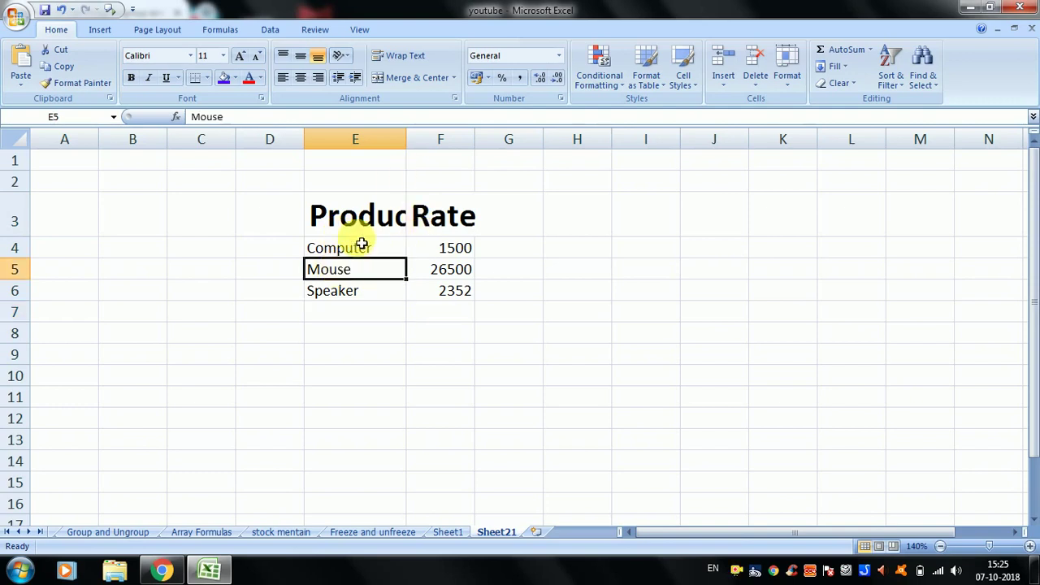
click(367, 225)
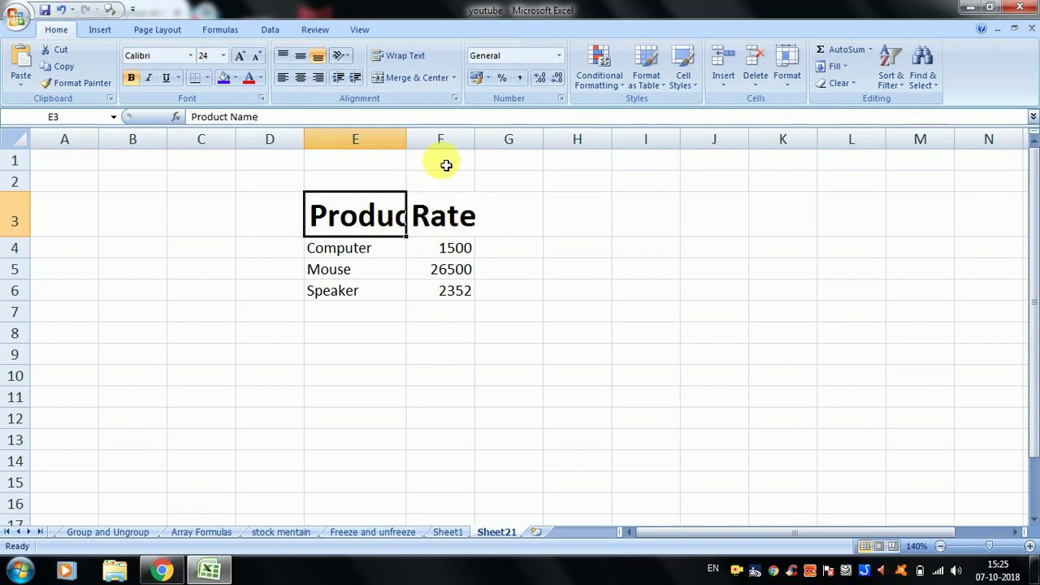
click(371, 258)
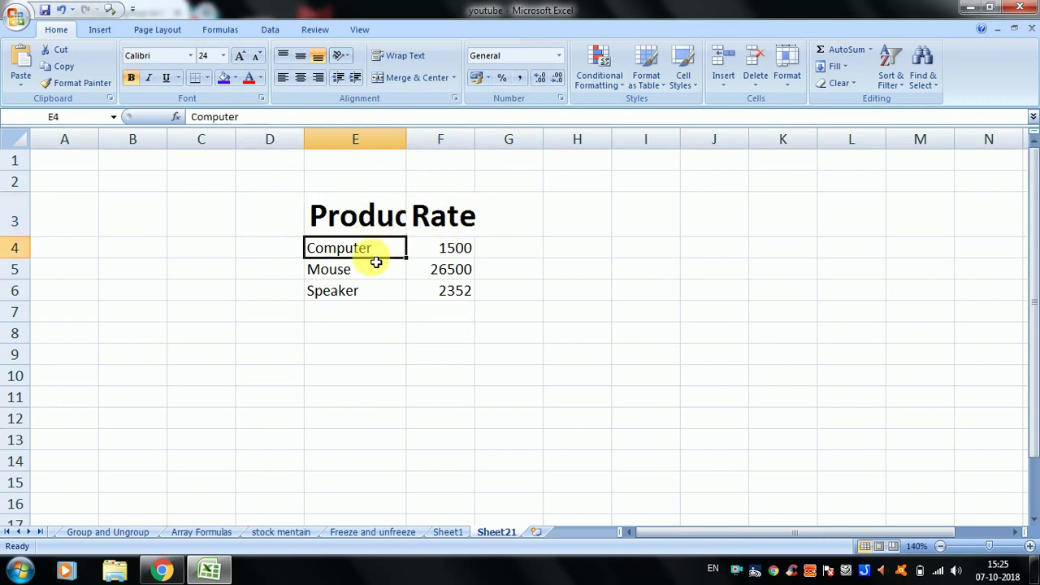
click(375, 210)
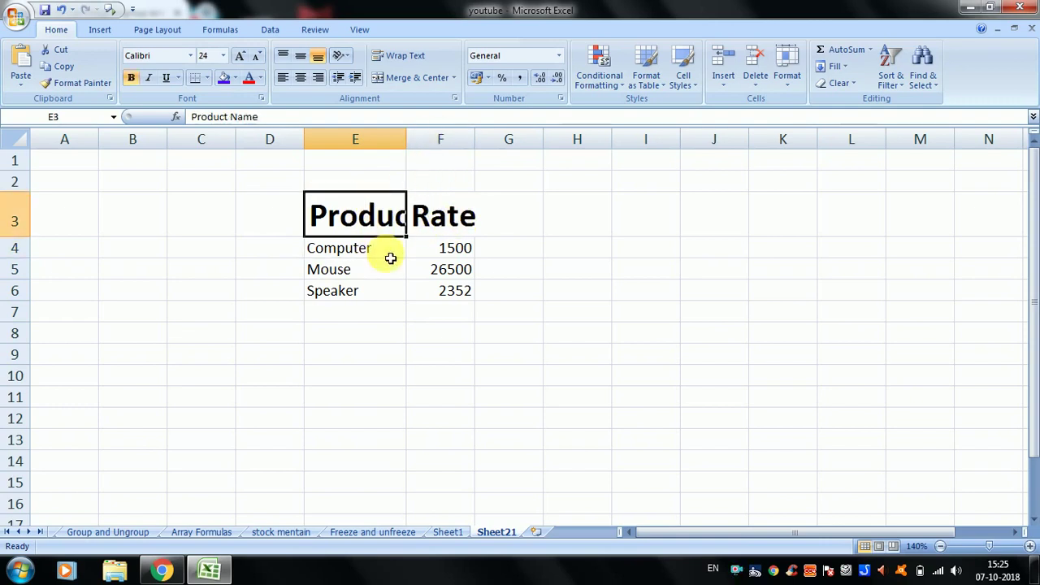
click(425, 318)
click(360, 269)
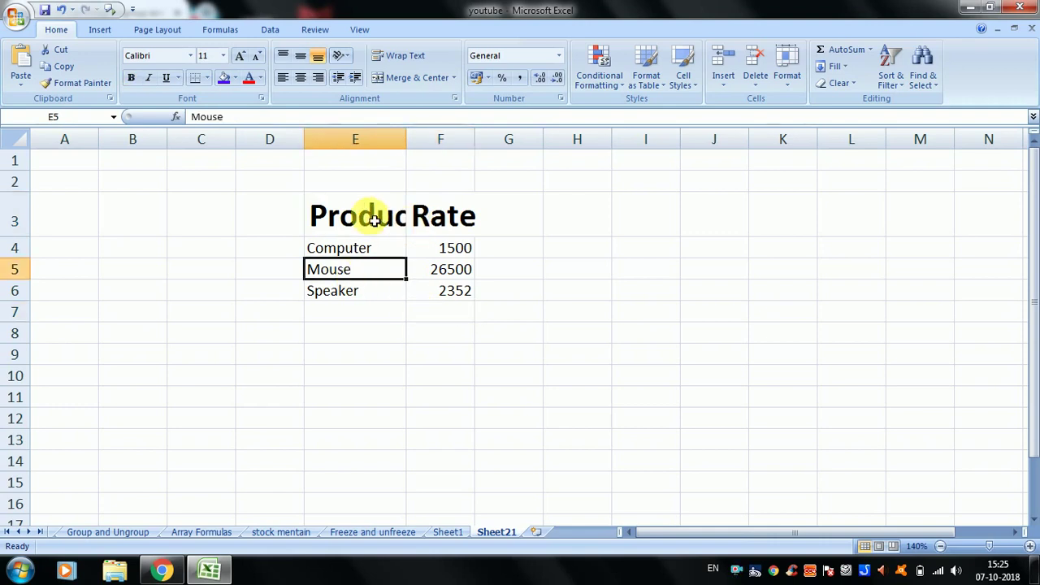
click(226, 205)
- Select empty cells beside row 3 and columns E and F, then select headings E3:F3
drag(226, 205, 86, 217)
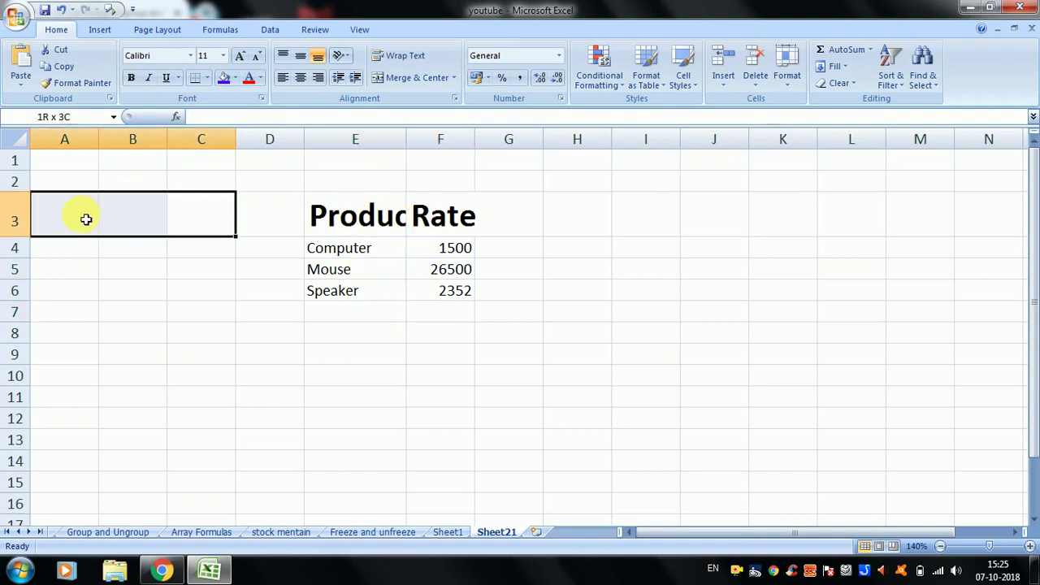
drag(274, 227, 133, 221)
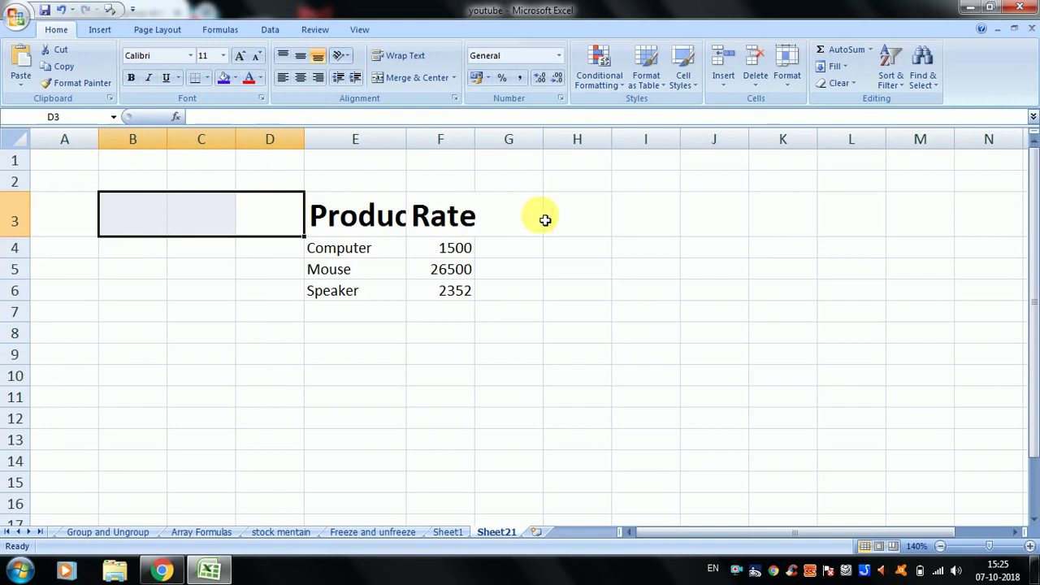
drag(537, 217, 787, 230)
click(743, 319)
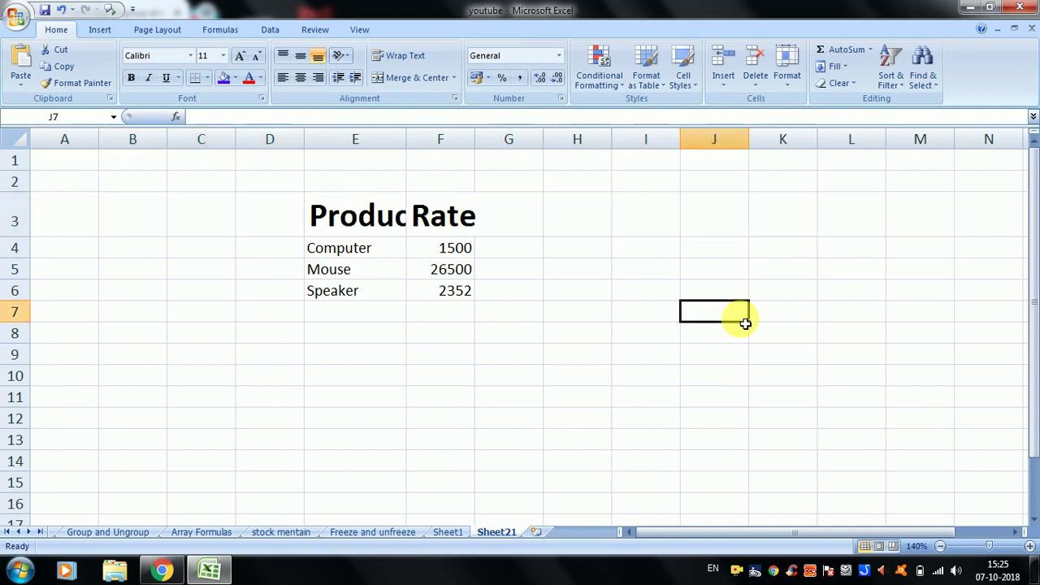
click(366, 154)
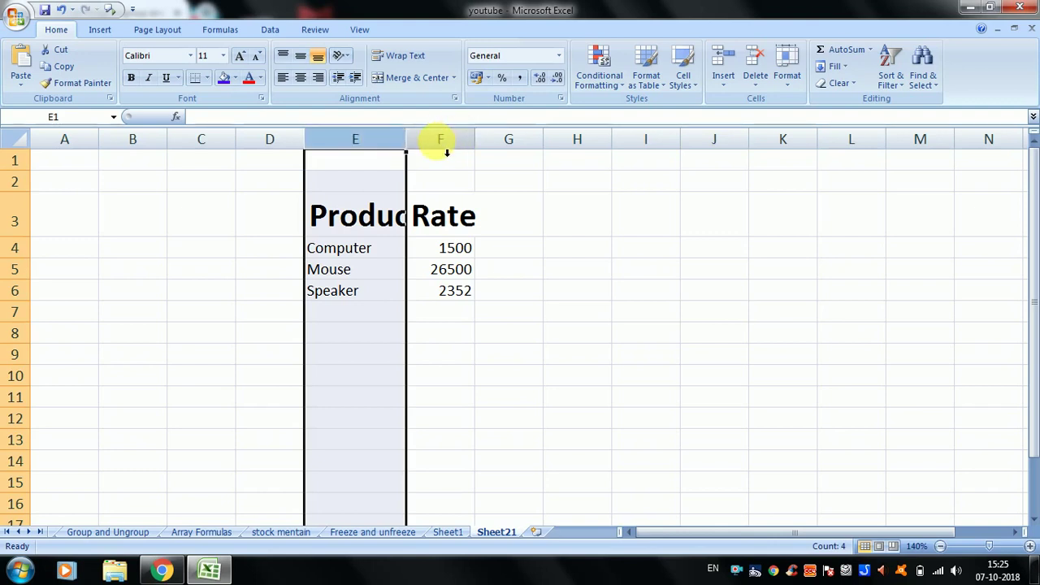
click(447, 153)
drag(379, 225, 463, 230)
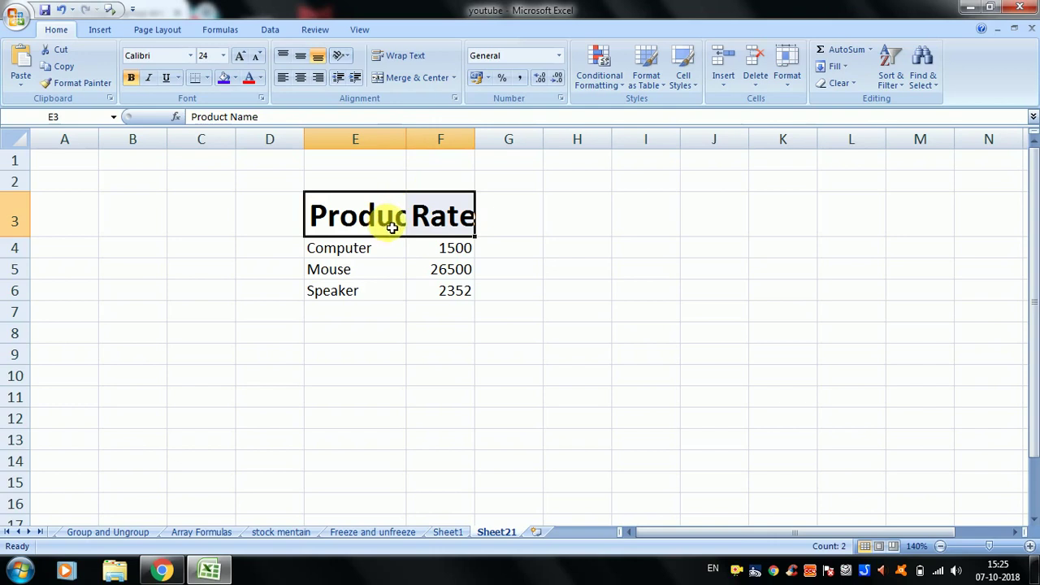
- AutoFit columns E and F to the 24-point headings, then select empty cells around the table
click(788, 81)
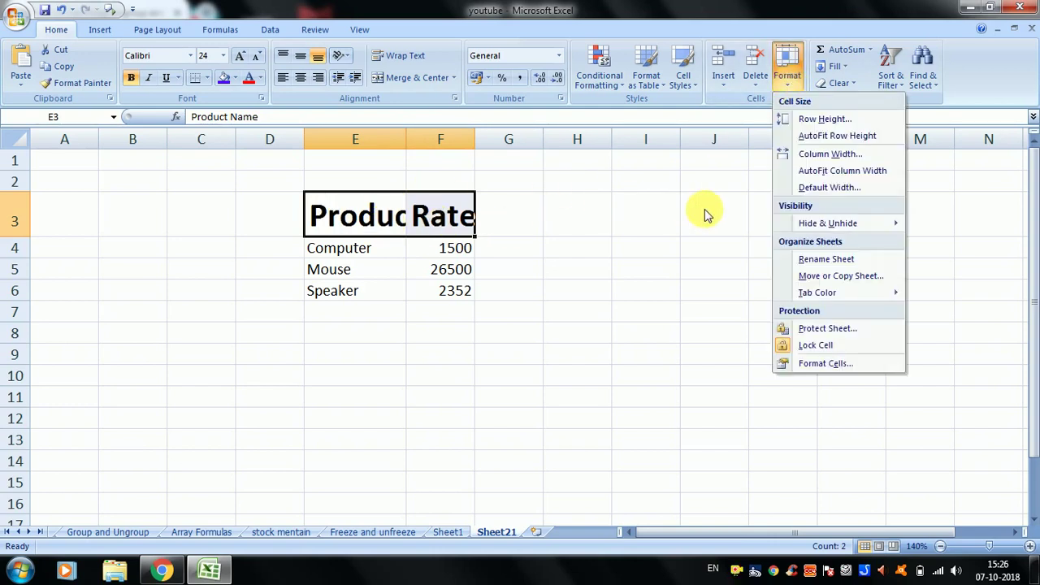
click(852, 178)
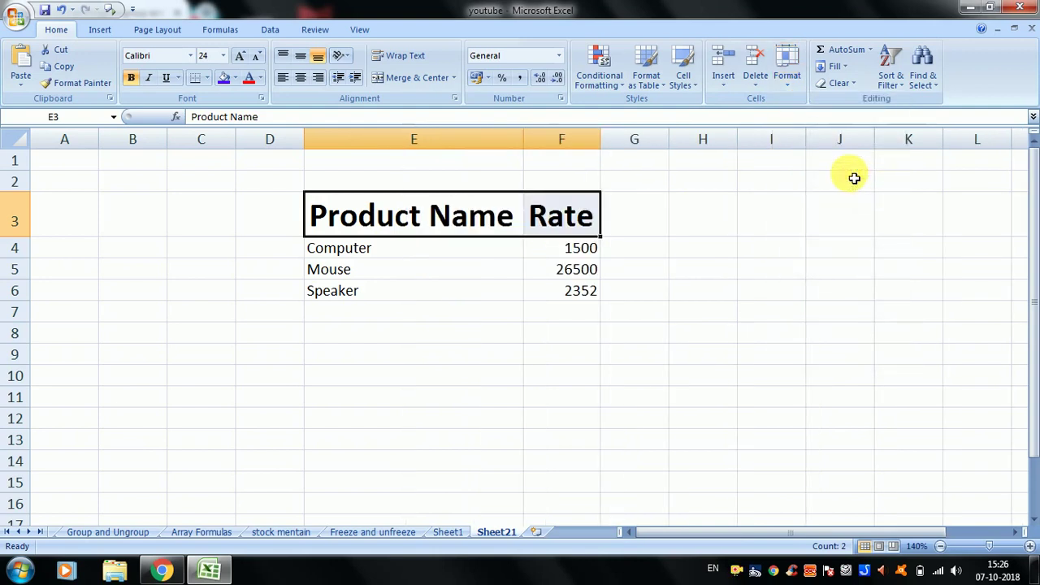
click(453, 340)
drag(248, 216, 37, 259)
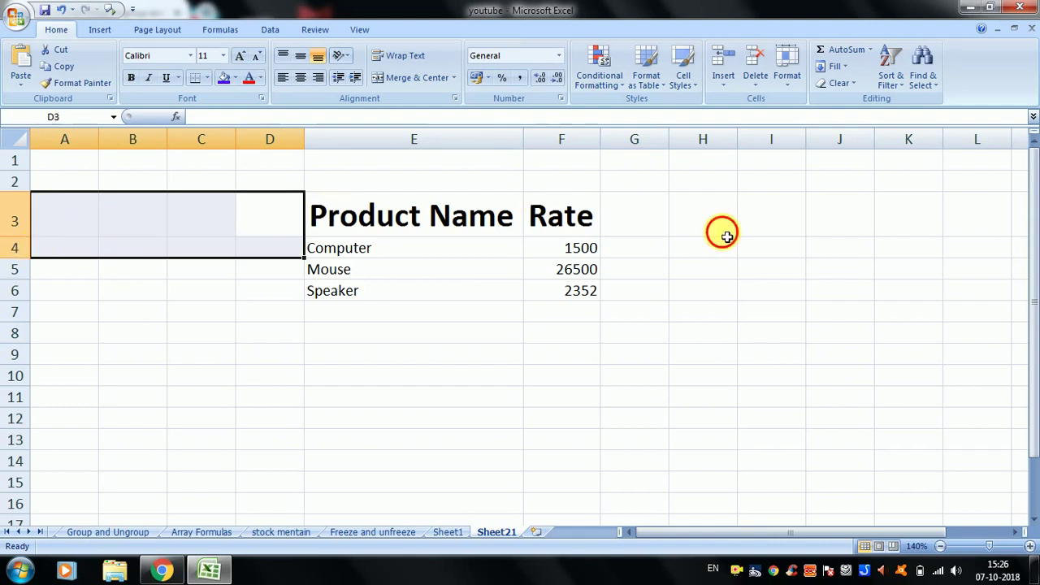
drag(720, 233, 950, 294)
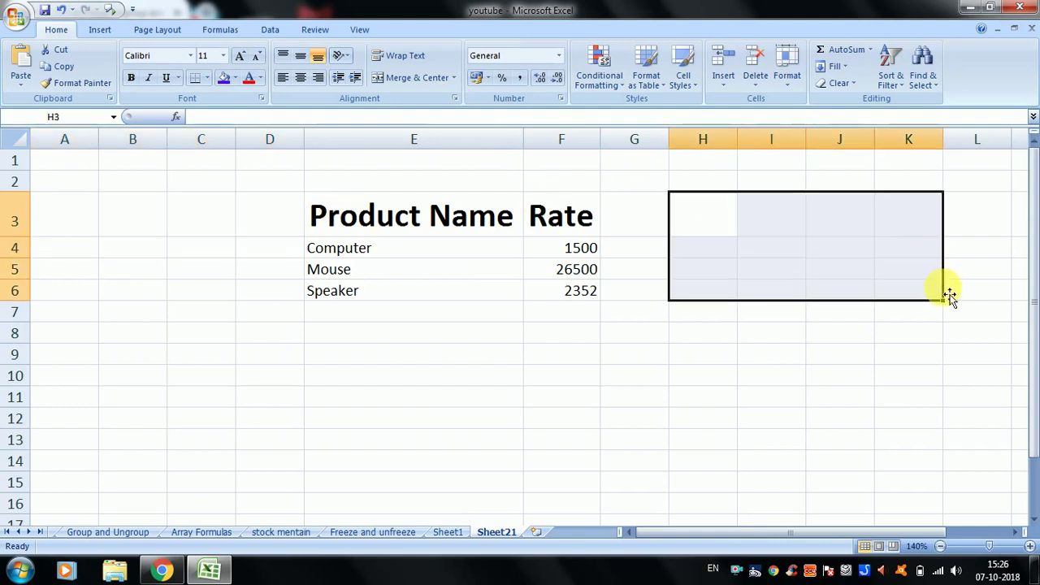
- Select the Product Name and Rate headings and the 2352 cell, ending with the whole table E3:F6
click(392, 215)
click(561, 226)
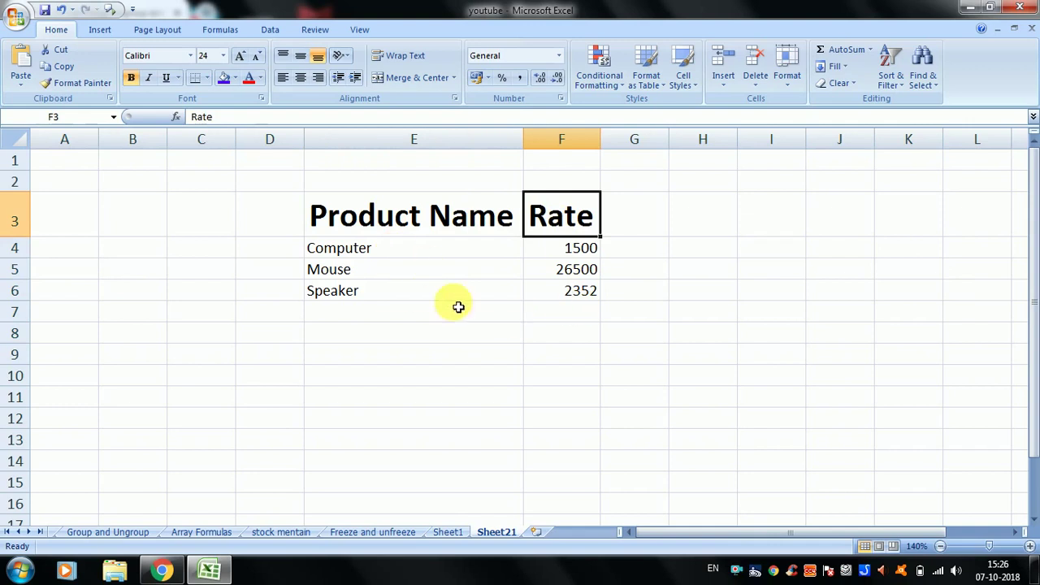
drag(417, 216, 583, 307)
click(570, 291)
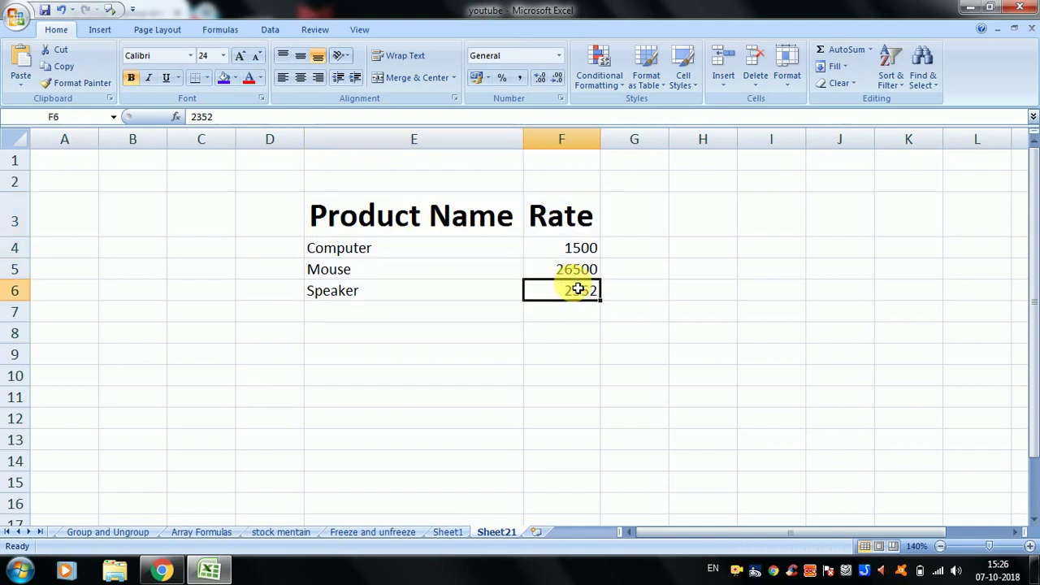
click(459, 228)
drag(459, 228, 546, 289)
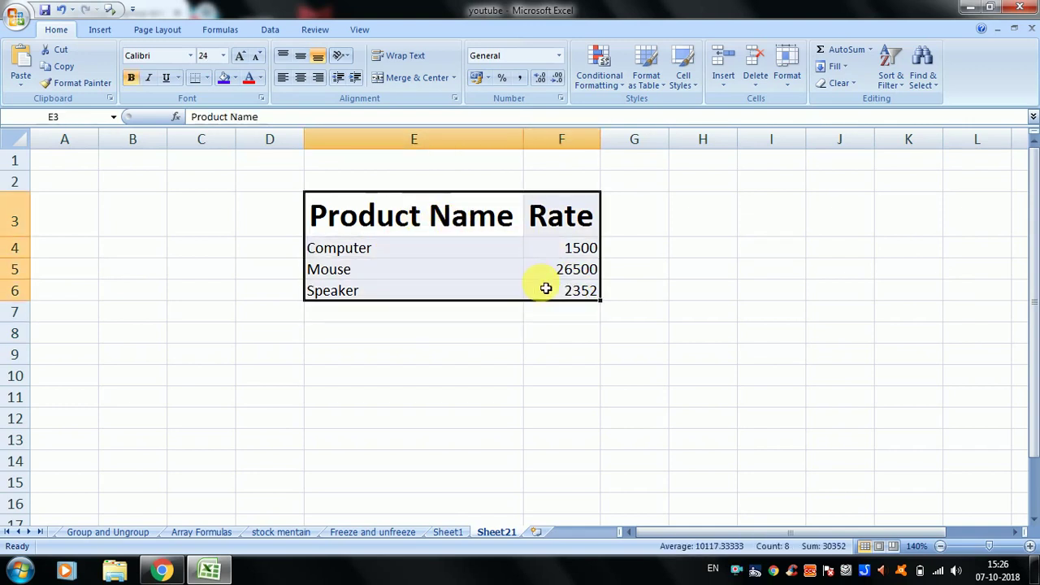
- Set E3:F6 to 12-point text and AutoFit columns E and F to the smaller contents
click(254, 57)
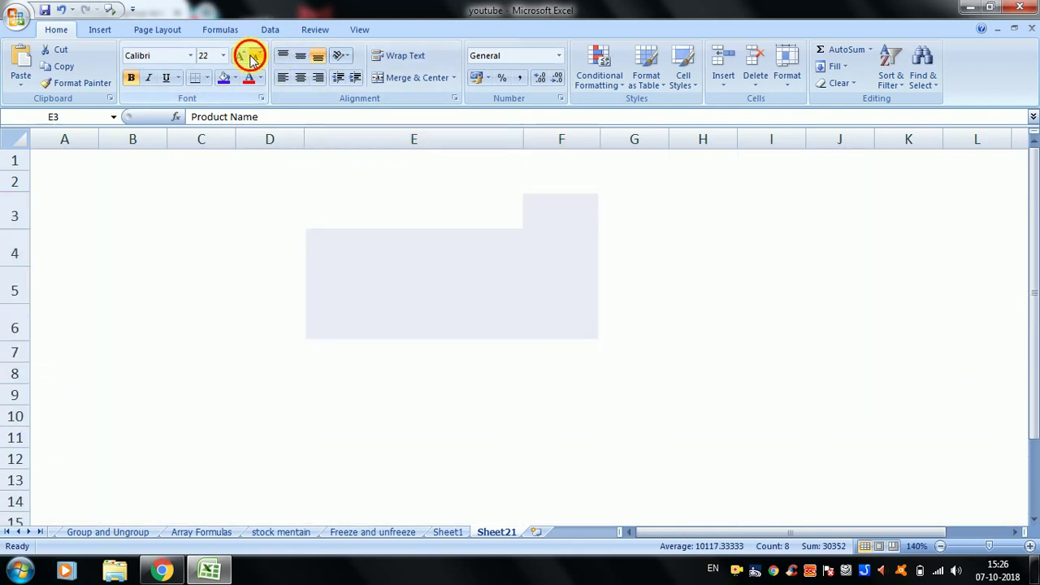
click(254, 57)
click(255, 57)
click(255, 57)
click(254, 57)
click(254, 57)
click(254, 57)
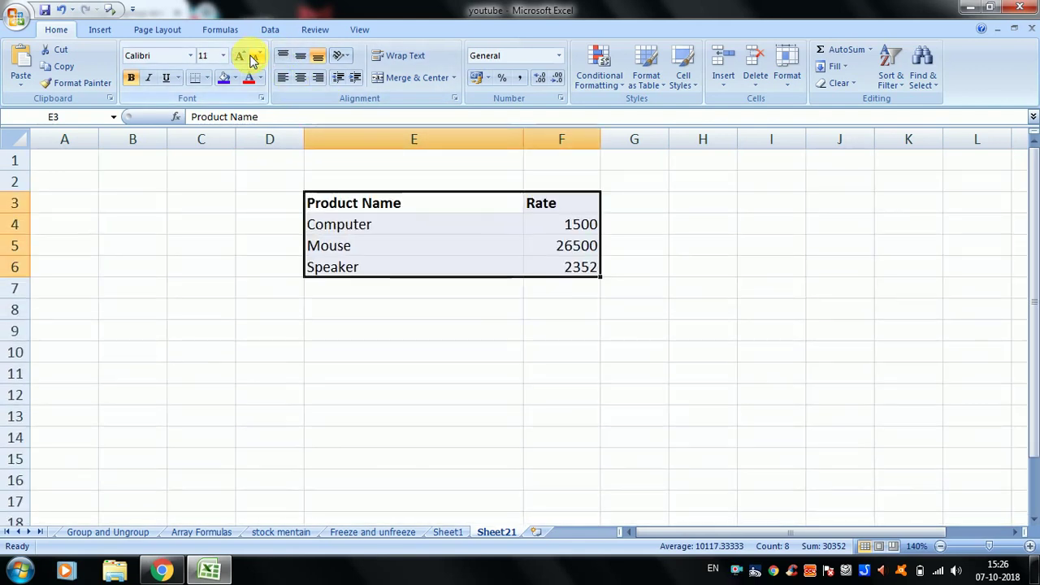
click(241, 60)
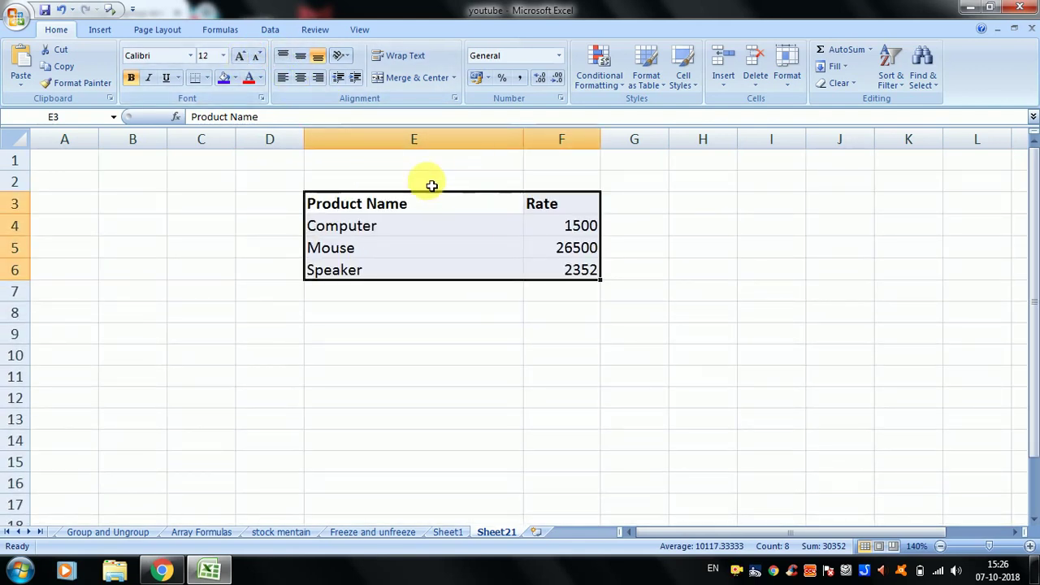
click(787, 66)
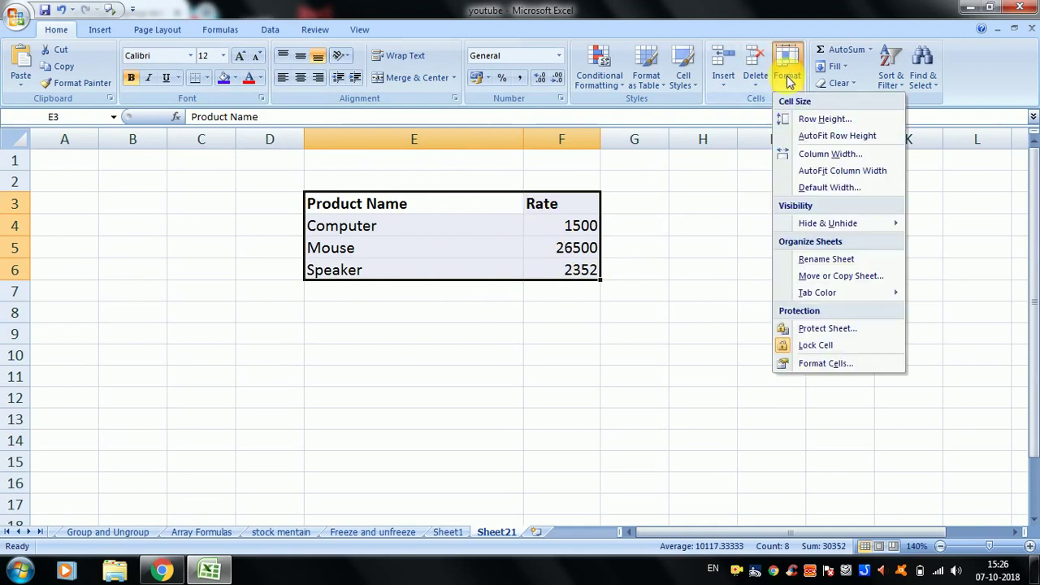
click(842, 171)
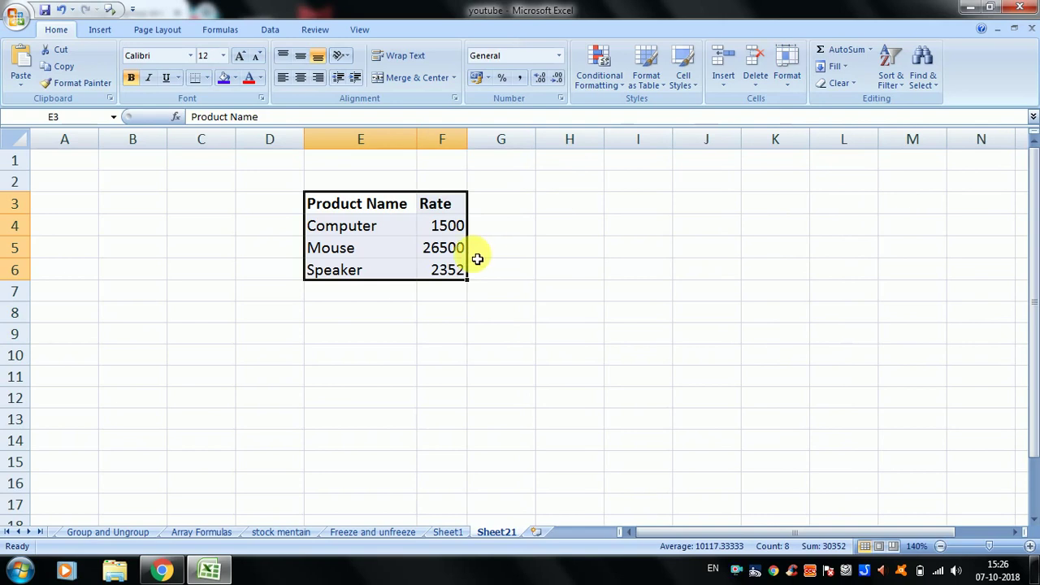
click(408, 257)
key(ctrl+a)
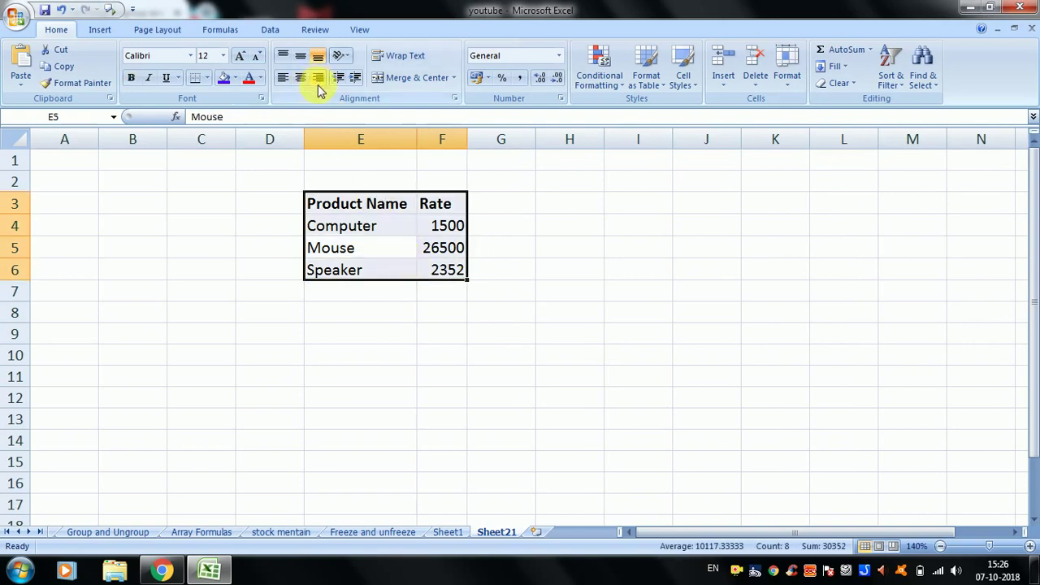
click(300, 77)
click(399, 249)
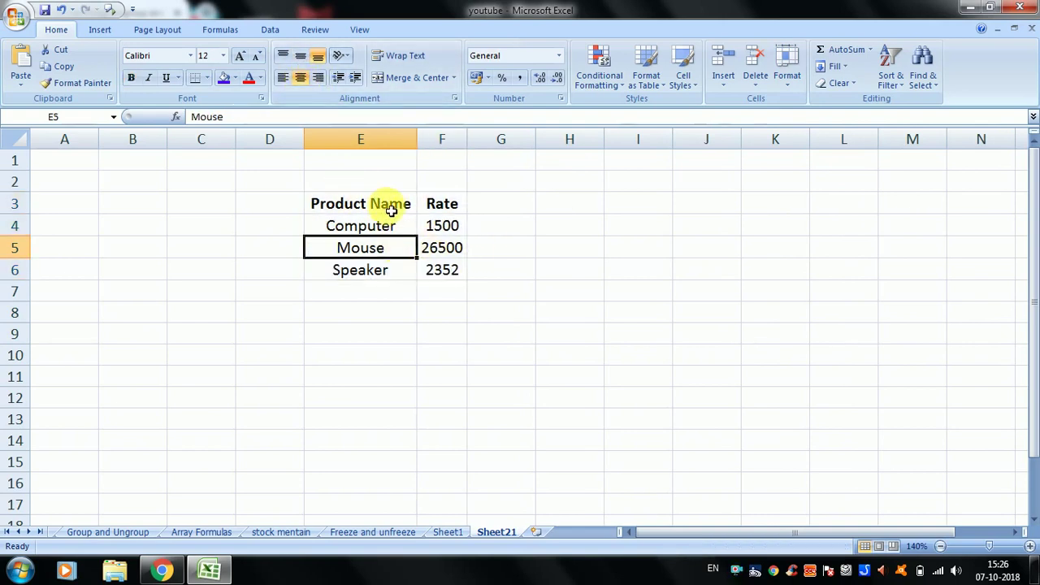
drag(391, 210, 456, 272)
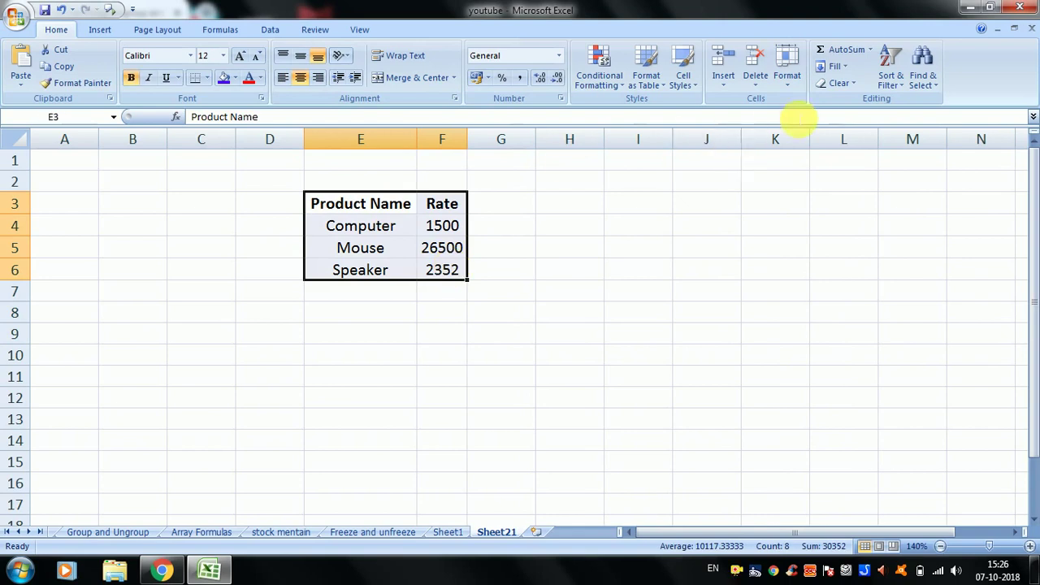
click(787, 81)
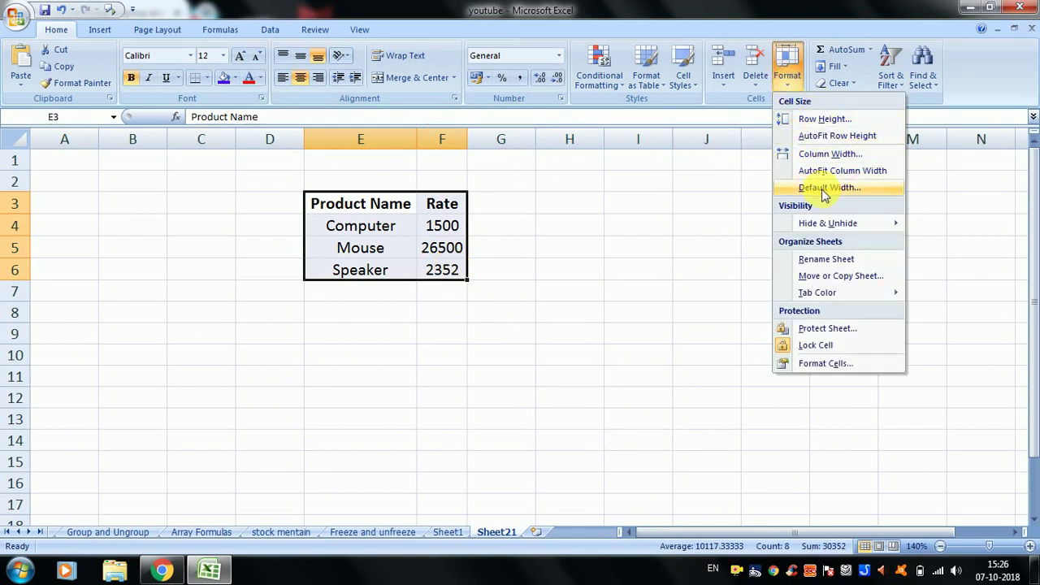
click(678, 275)
click(618, 302)
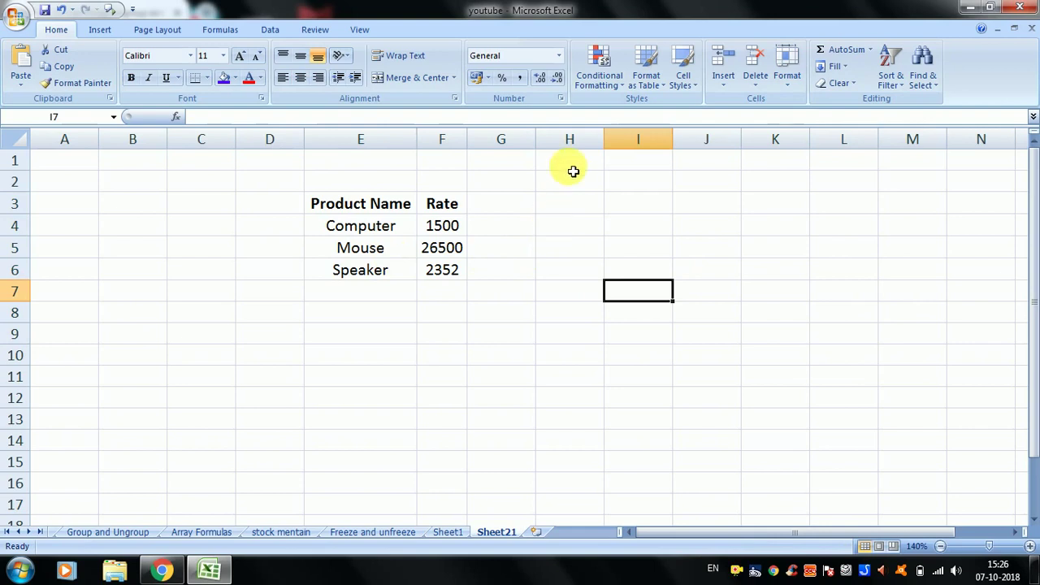
drag(572, 162, 585, 337)
drag(656, 157, 653, 279)
drag(573, 163, 575, 214)
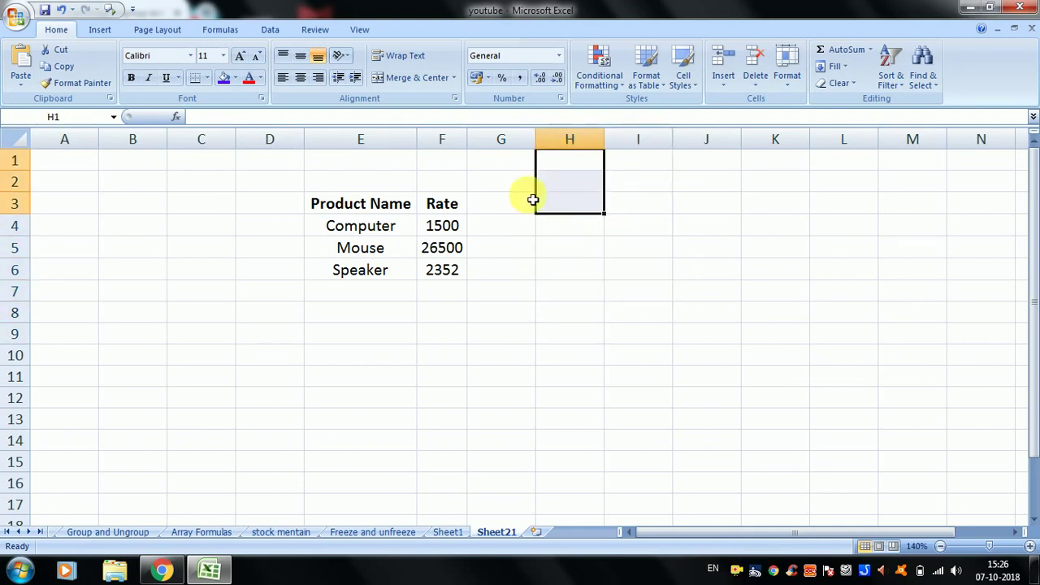
drag(423, 158, 439, 299)
drag(382, 163, 391, 330)
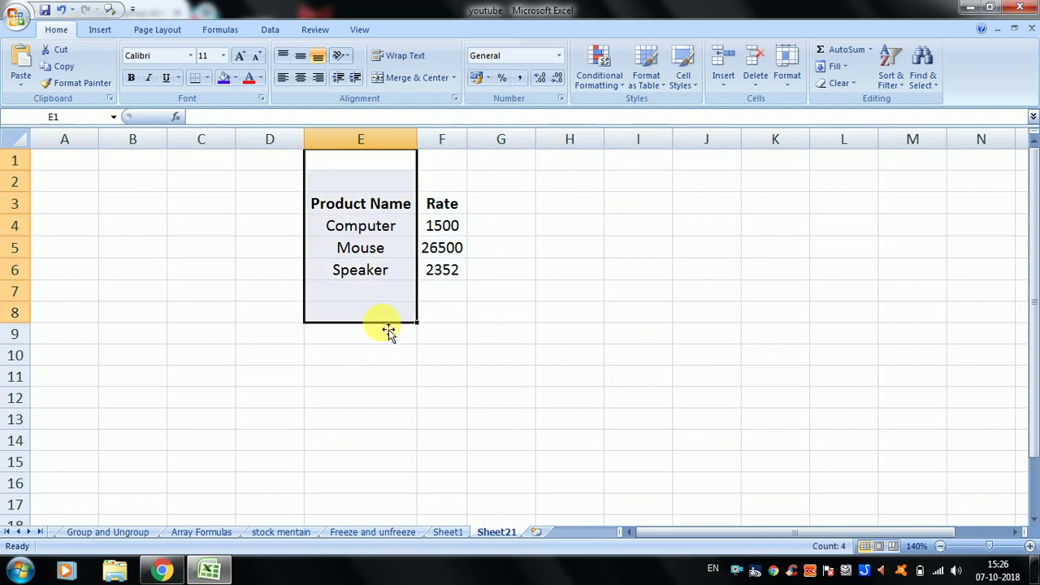
drag(252, 205, 279, 333)
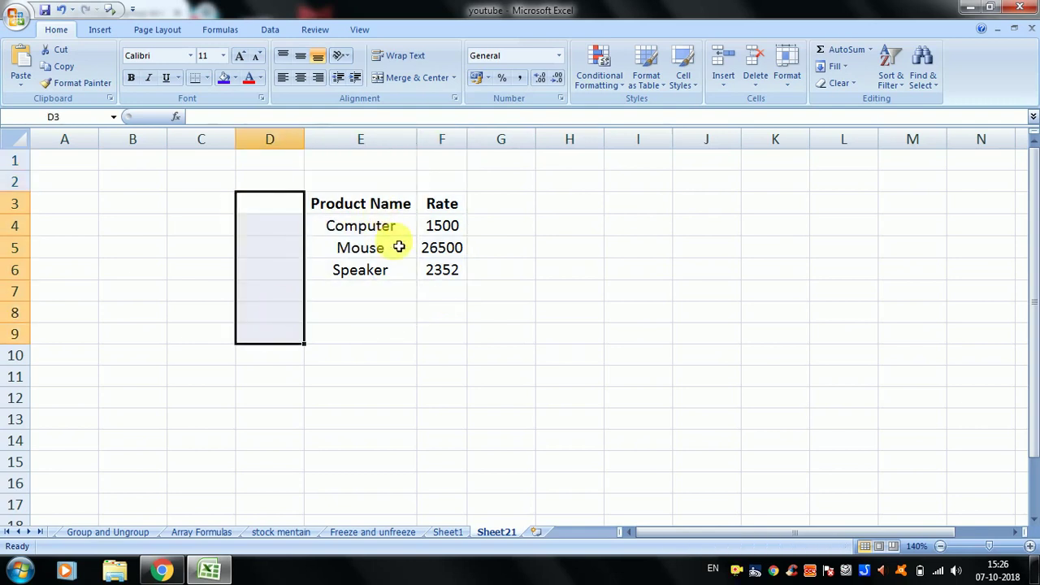
drag(355, 204, 379, 294)
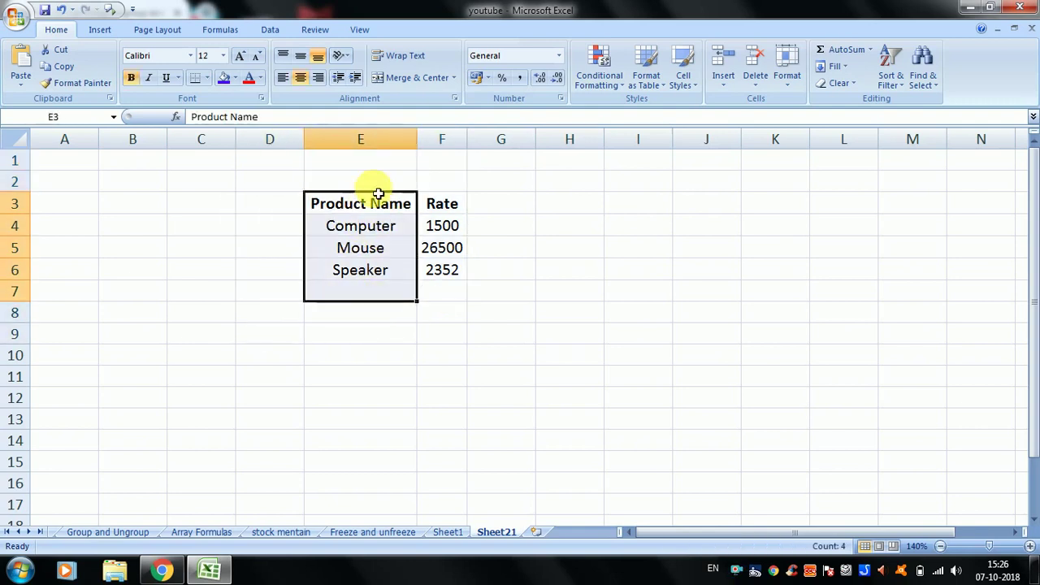
drag(374, 179, 379, 258)
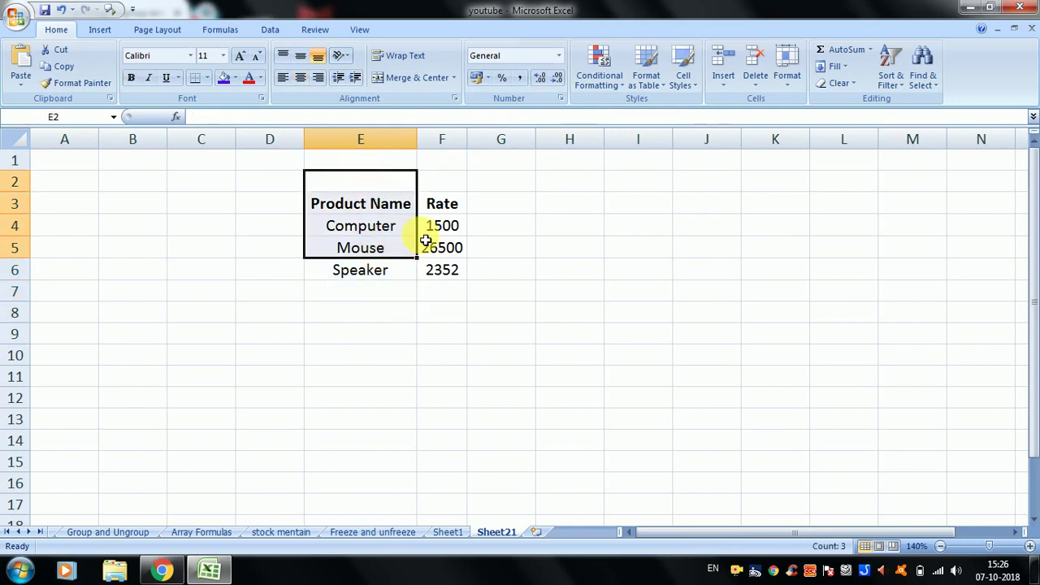
click(367, 209)
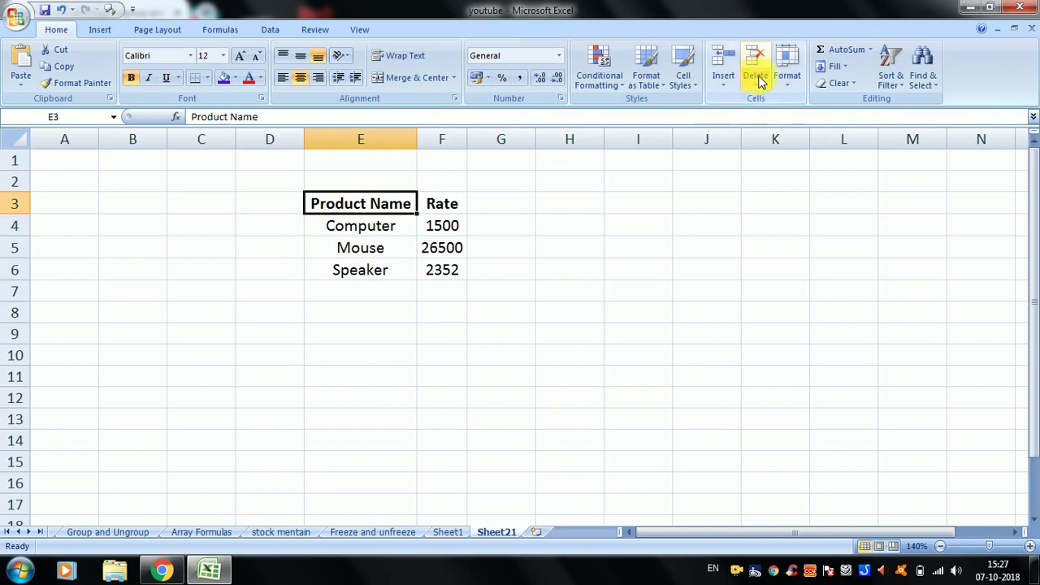
- Open the Default Width dialog twice and close it without changing the standard width
click(787, 69)
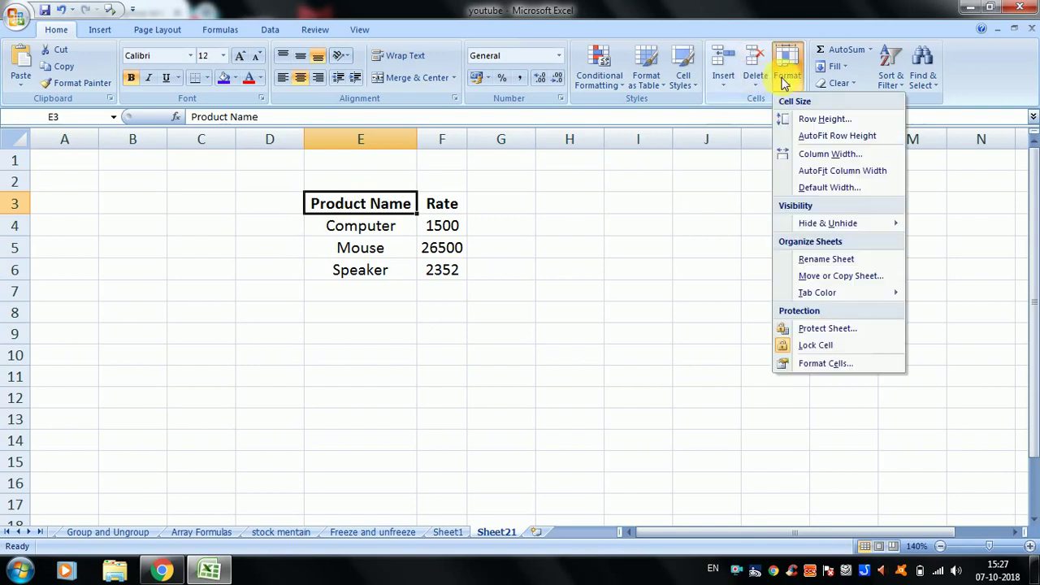
click(817, 190)
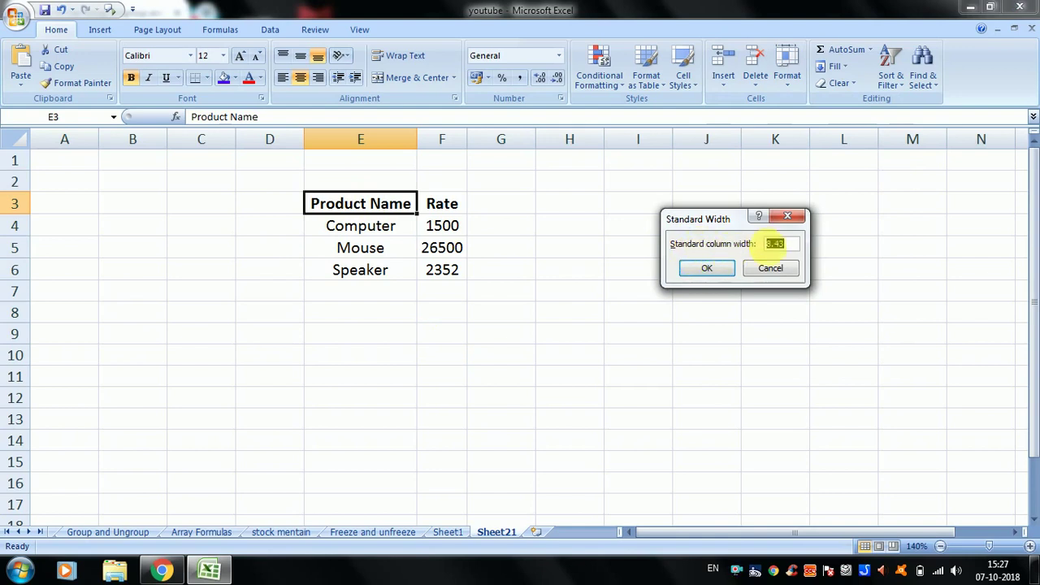
click(709, 272)
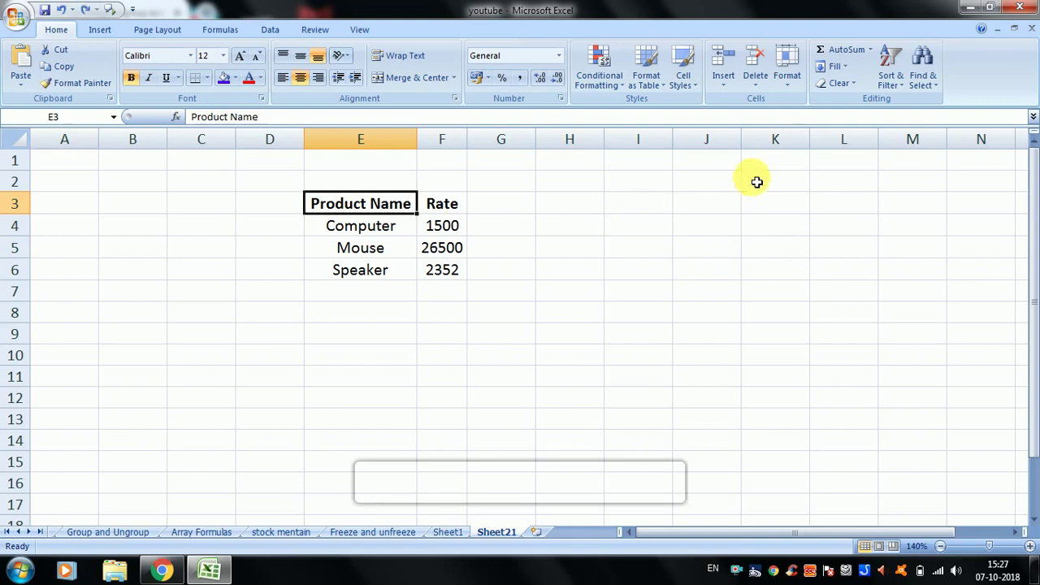
click(784, 74)
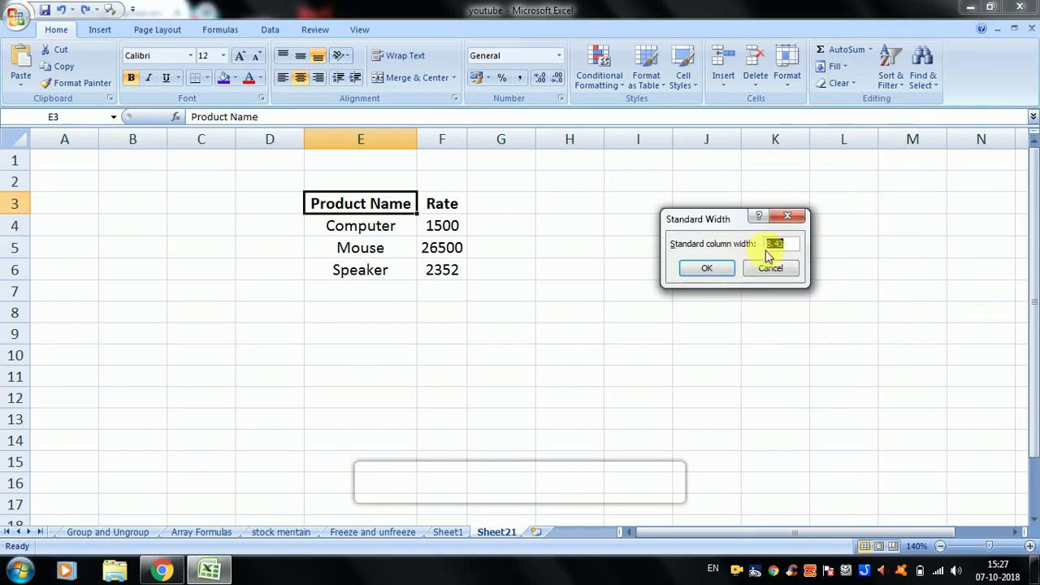
click(710, 269)
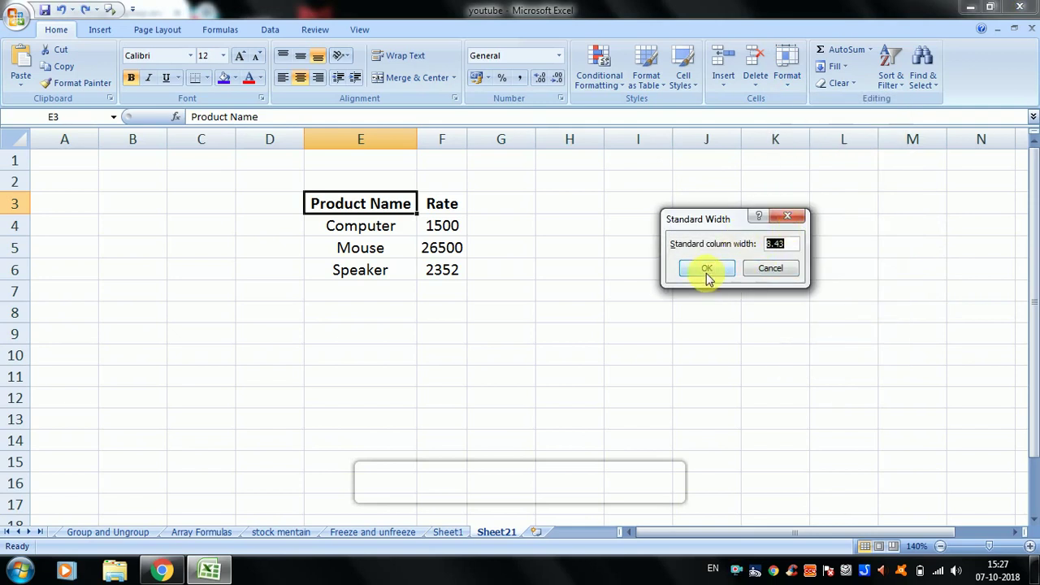
click(707, 271)
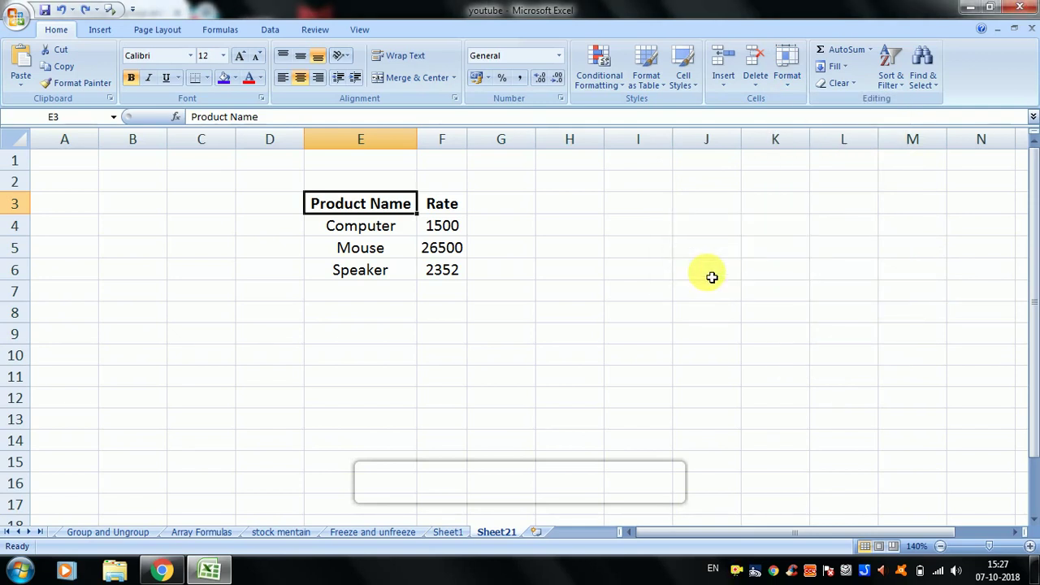
- Select the product table E3:F6 and nearby empty blocks, ending on cell H3
click(532, 330)
drag(376, 202, 461, 281)
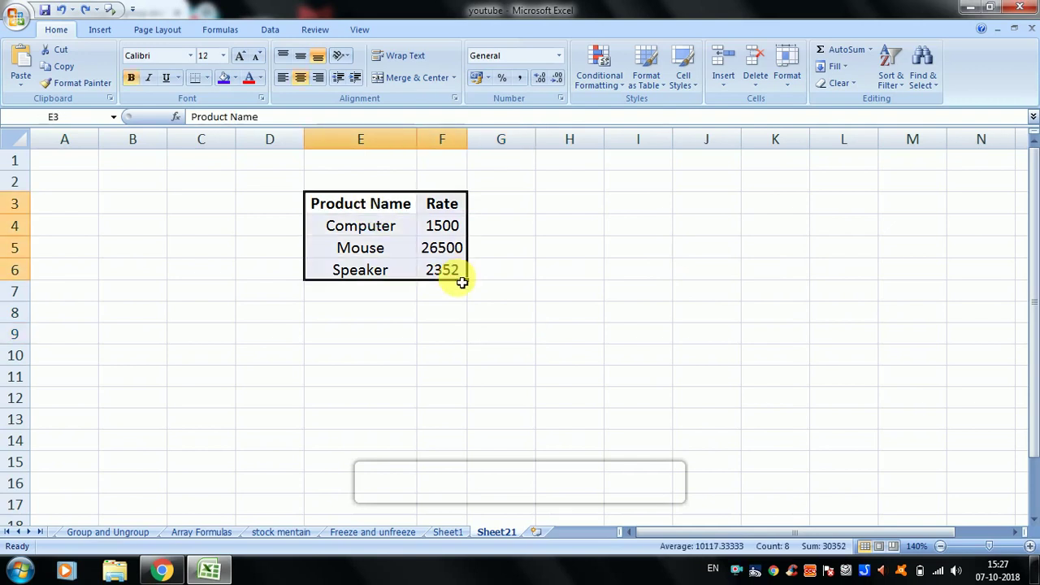
drag(570, 162, 798, 333)
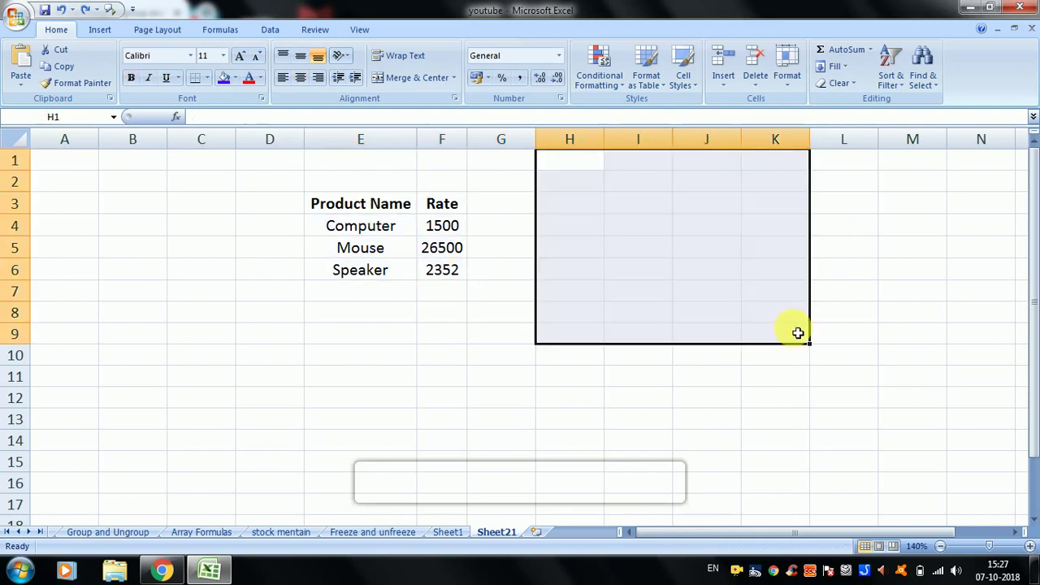
drag(215, 166, 47, 342)
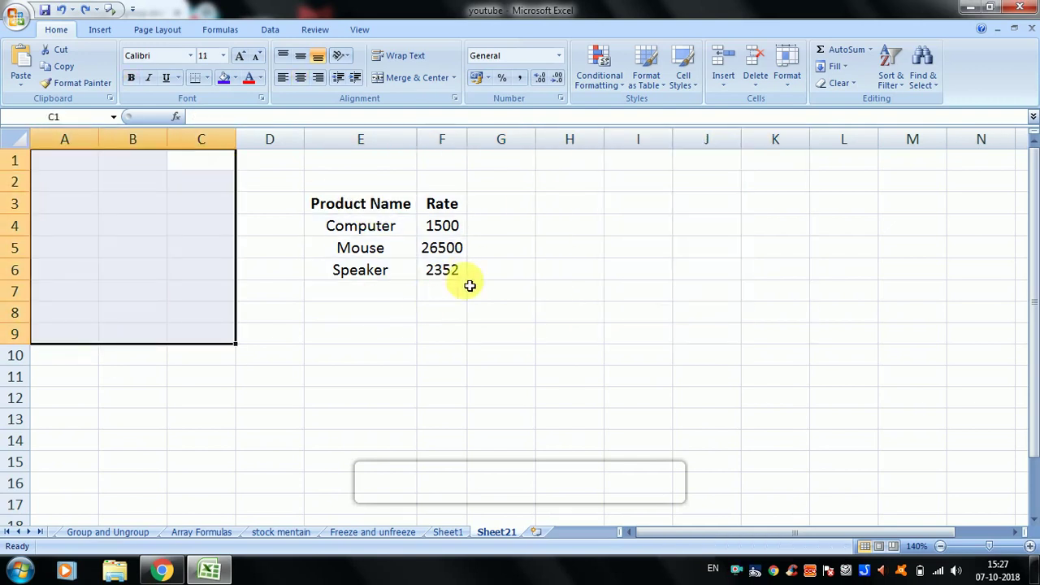
drag(398, 203, 476, 269)
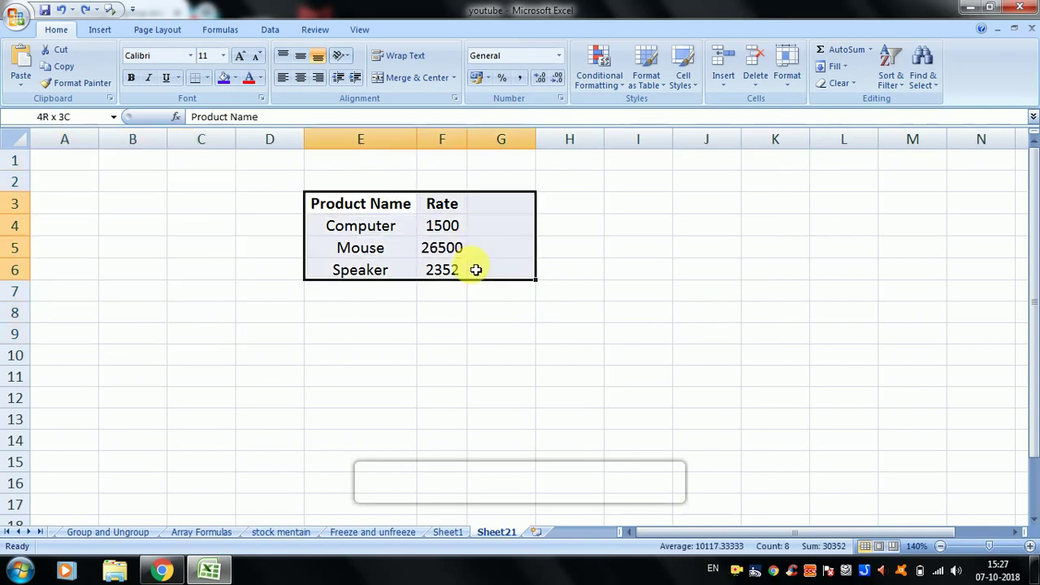
click(590, 204)
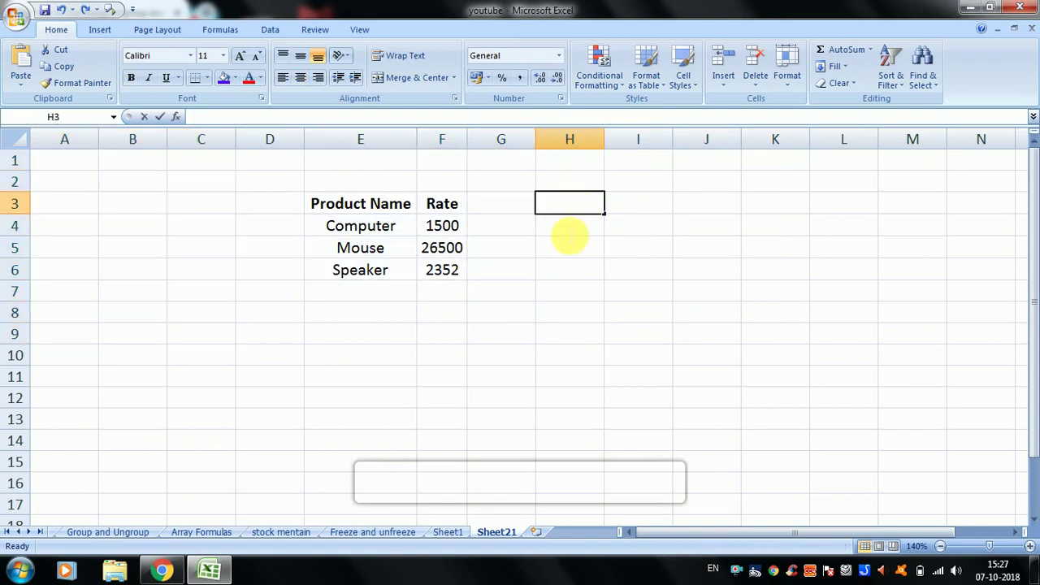
click(577, 223)
click(580, 203)
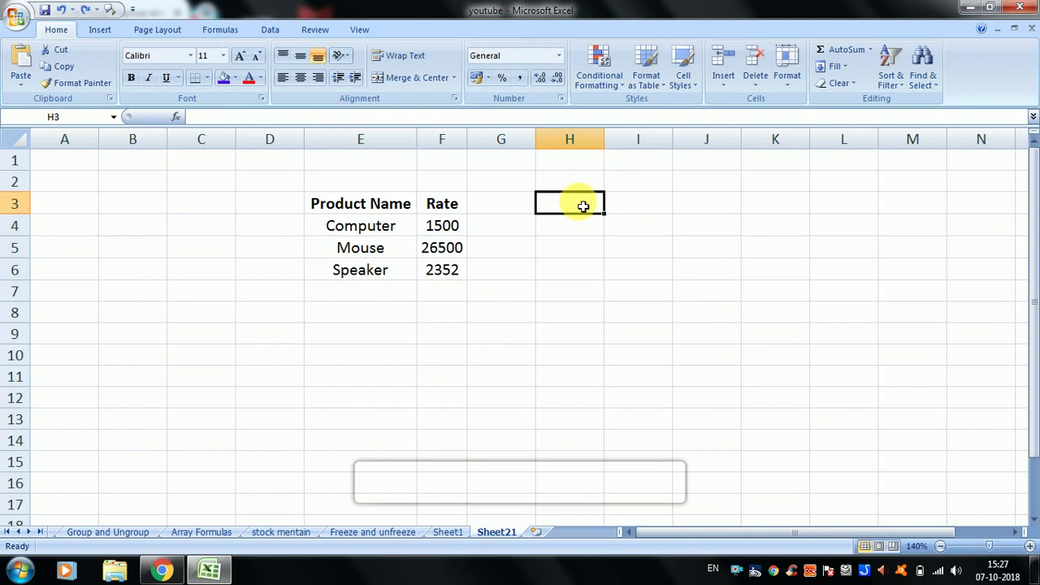
- Replace the 8.43 standard column width with 25
click(787, 66)
click(817, 188)
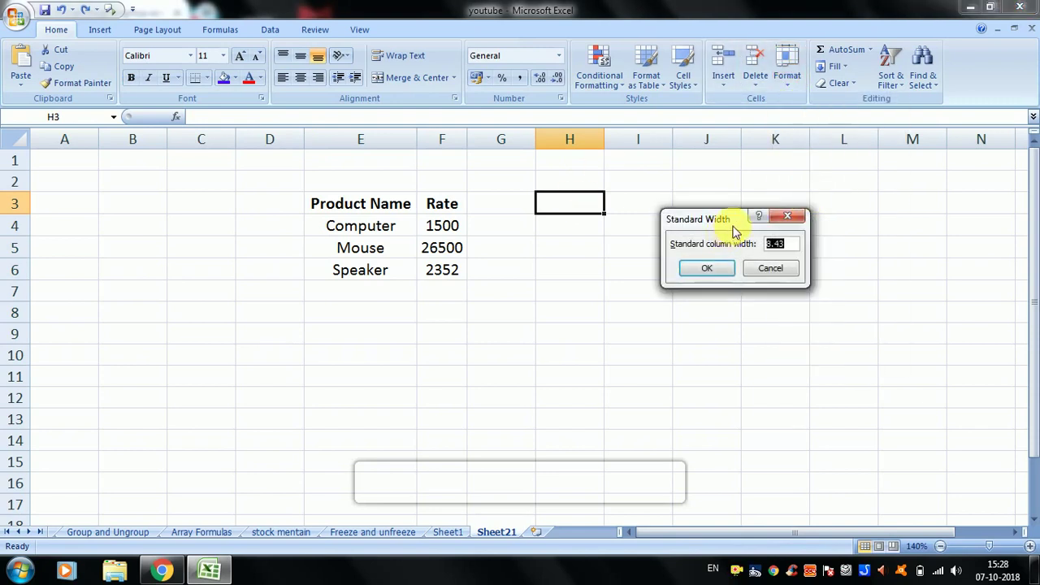
click(792, 247)
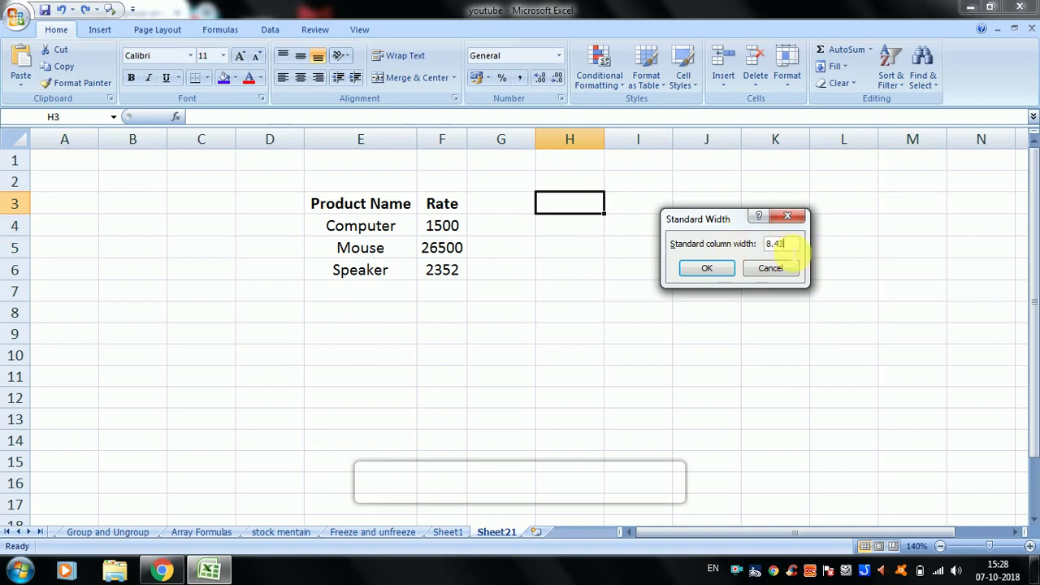
drag(785, 249, 726, 244)
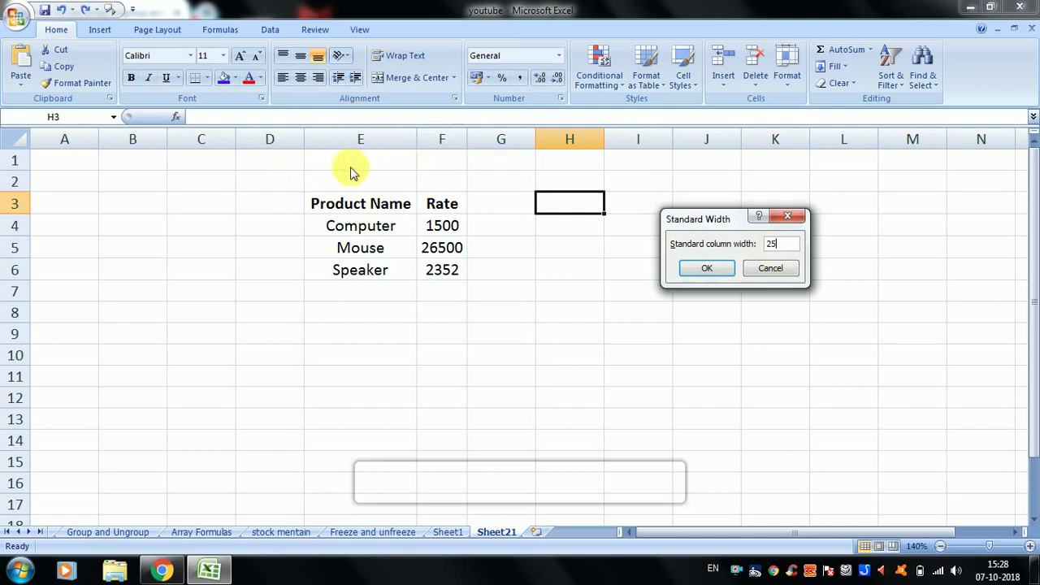
click(707, 268)
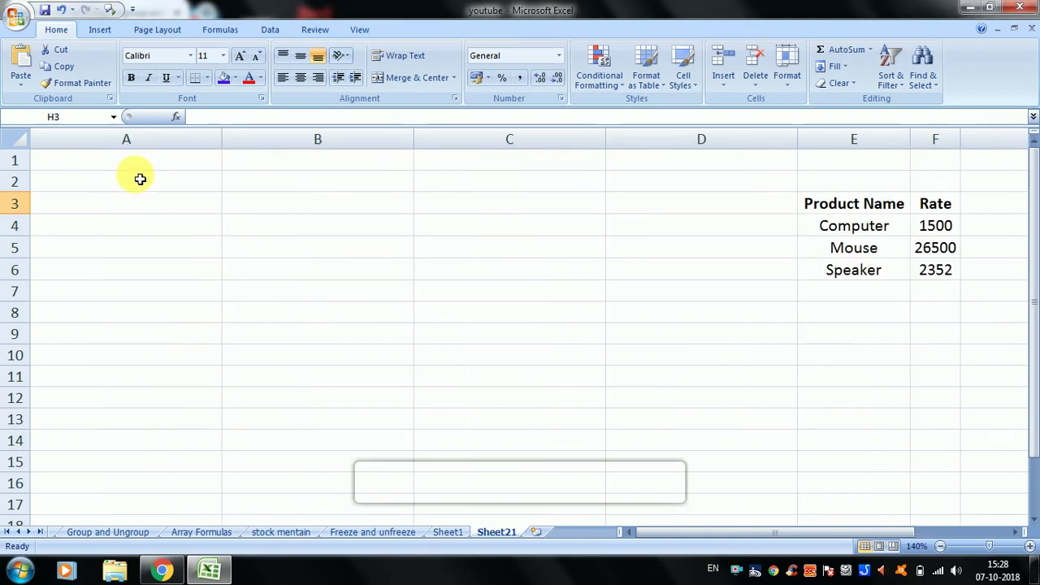
- Move right from A2 along row 2 to the far columns and select cell HG4
click(139, 179)
key(Right)
key(Right)
key(Right)
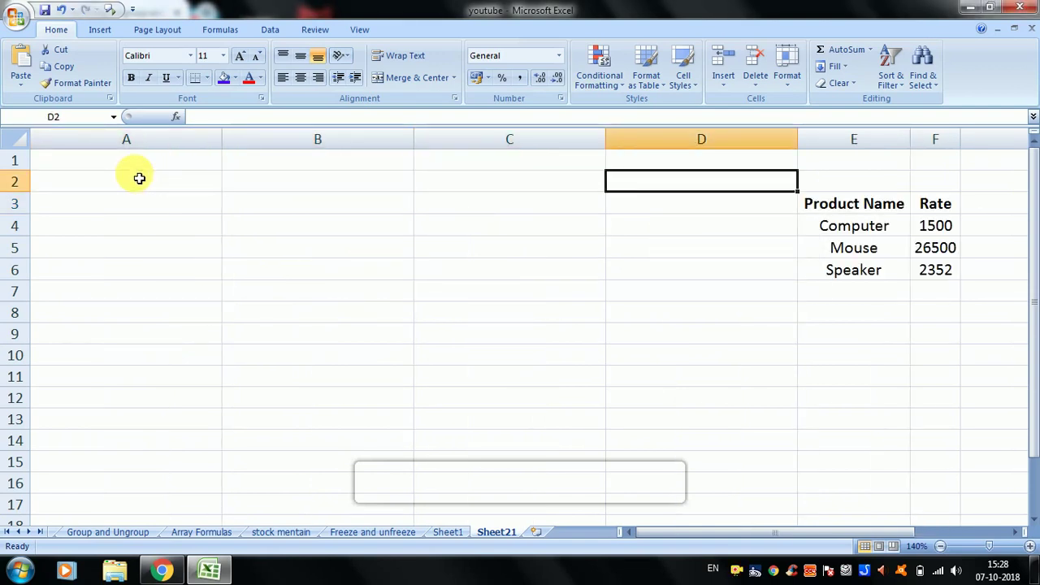
key(Right)
key(Right)
key(Right)
key(Right)
key(Right)
key(Right)
key(Right)
key(Right)
key(Right)
key(Right)
key(Right)
key(Right)
key(Right)
key(Right)
key(Right)
key(Right)
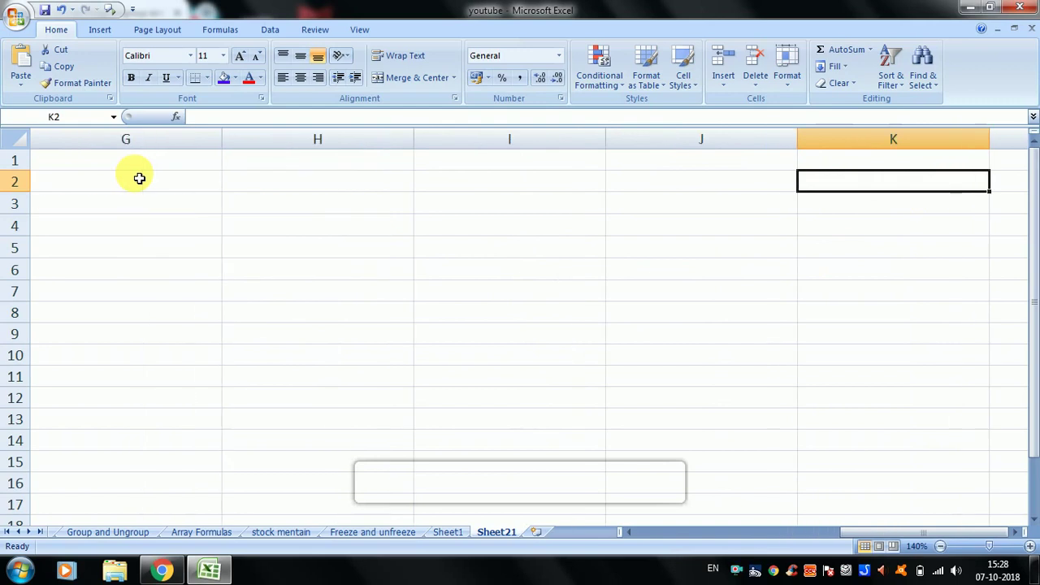
key(Right)
key(Right)
key(Right)
key(Right)
key(Right)
key(Right)
key(Right)
key(Right)
key(Right)
key(Right)
key(Right)
key(Right)
key(Right)
key(Right)
key(Right)
key(Right)
key(Right)
key(Right)
key(Right)
key(Right)
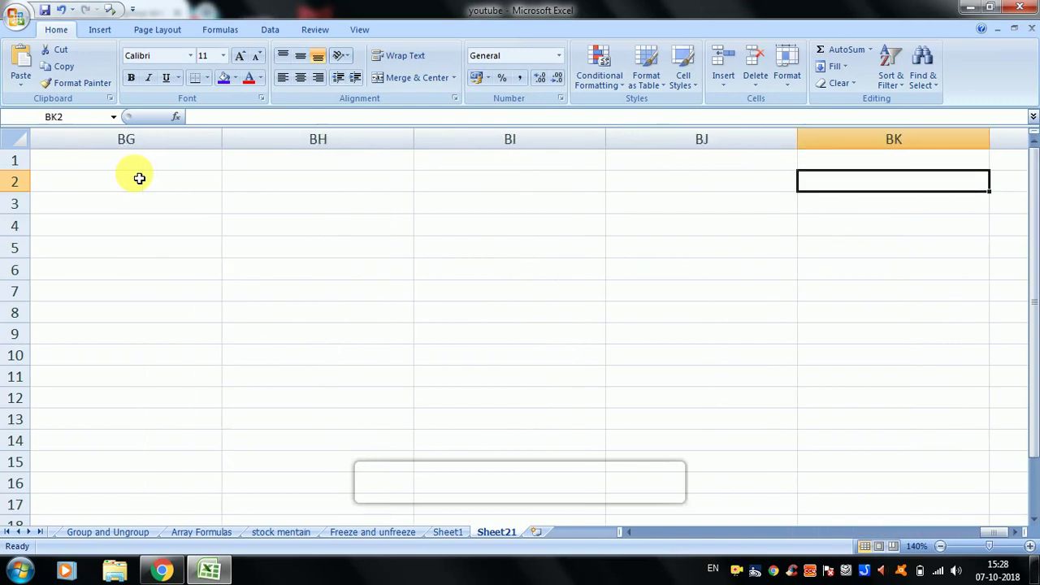
key(Right)
key(Right)
key(Right)
key(Right)
key(Right)
key(Right)
key(Right)
key(Right)
key(Right)
key(Right)
key(Right)
key(Right)
key(Right)
key(Right)
key(Right)
key(Right)
key(Right)
key(Right)
key(Right)
key(Right)
key(Right)
key(Right)
key(Right)
key(Right)
key(Right)
key(Right)
key(Right)
key(Right)
key(Right)
key(Right)
key(Right)
key(Right)
key(Right)
key(Right)
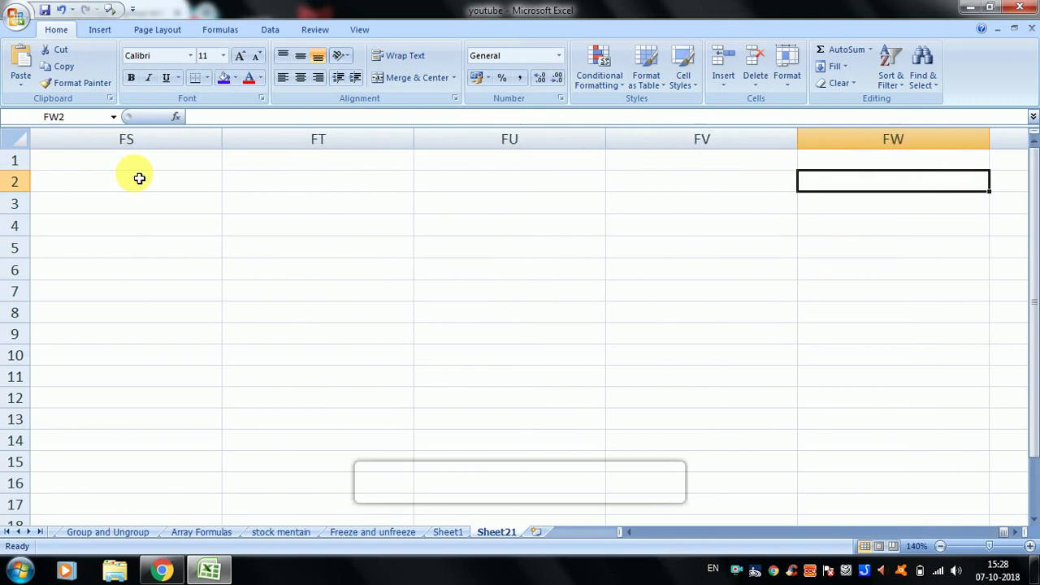
key(Right)
key(Right)
key(Right)
key(Right)
key(Right)
key(Right)
key(Right)
key(Right)
key(Right)
key(Right)
key(Right)
key(Right)
key(Right)
key(Right)
key(Right)
key(Right)
key(Right)
key(Right)
key(Right)
key(Right)
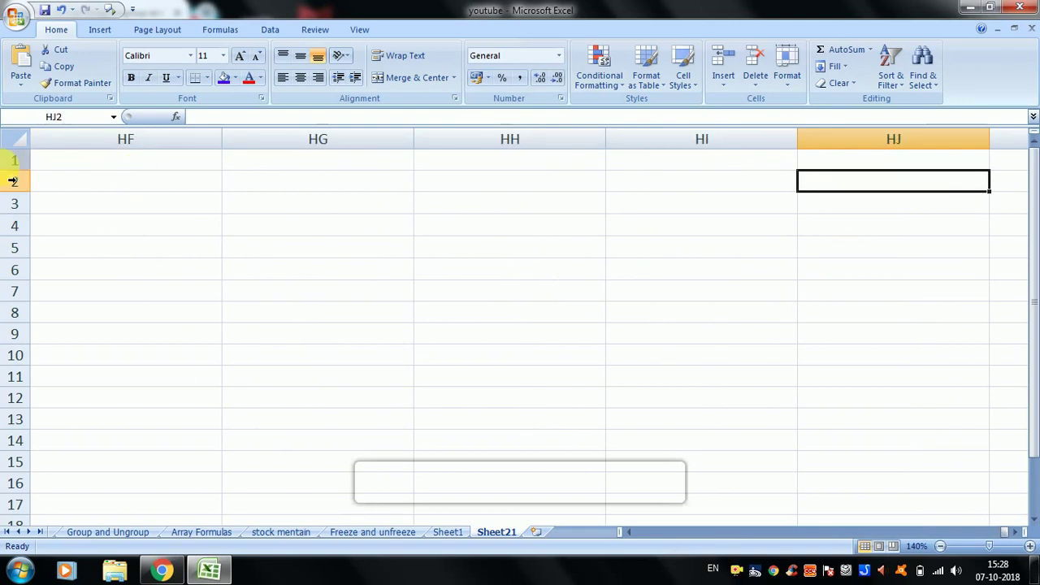
click(390, 231)
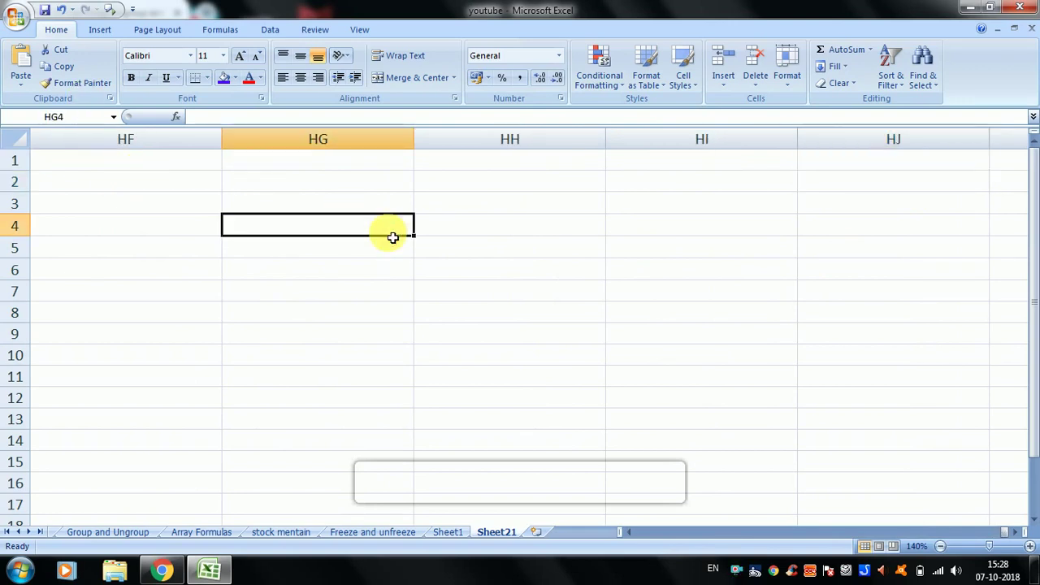
- Restore the standard column width to 8.43
click(788, 66)
click(813, 188)
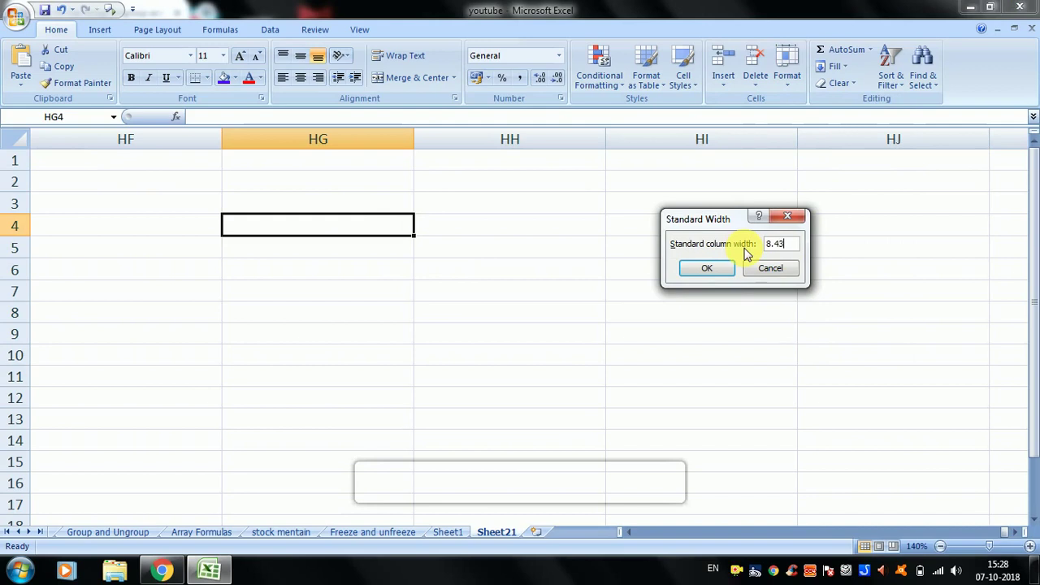
click(709, 268)
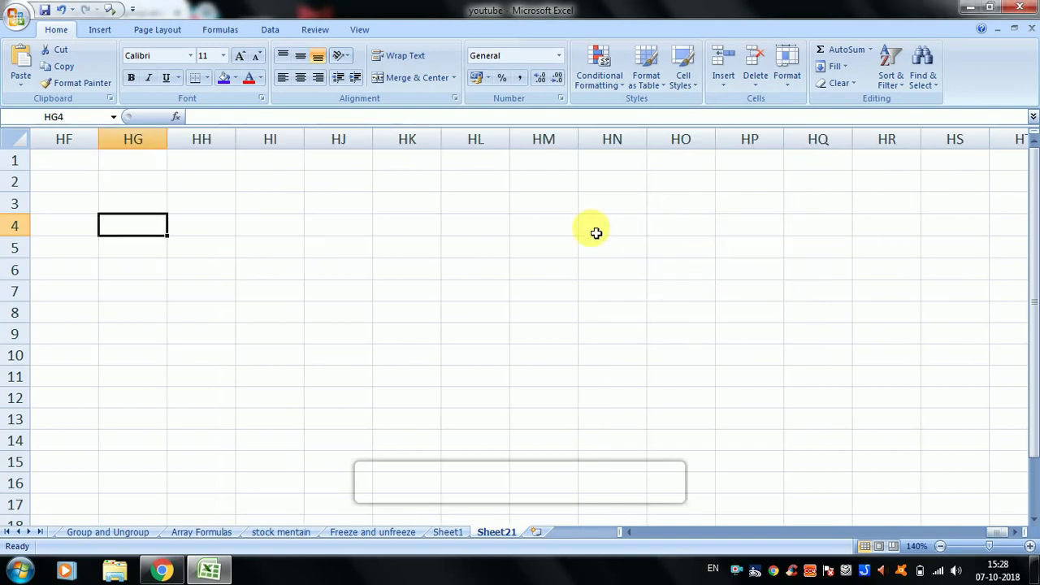
- Select HO3 and move back along row 3 toward the start of the sheet
click(595, 233)
click(688, 200)
key(Right)
key(Right)
key(Right)
key(Right)
key(Right)
key(Right)
key(Right)
key(Right)
key(Right)
key(Right)
key(Right)
key(Right)
key(Right)
key(Right)
key(Right)
key(Right)
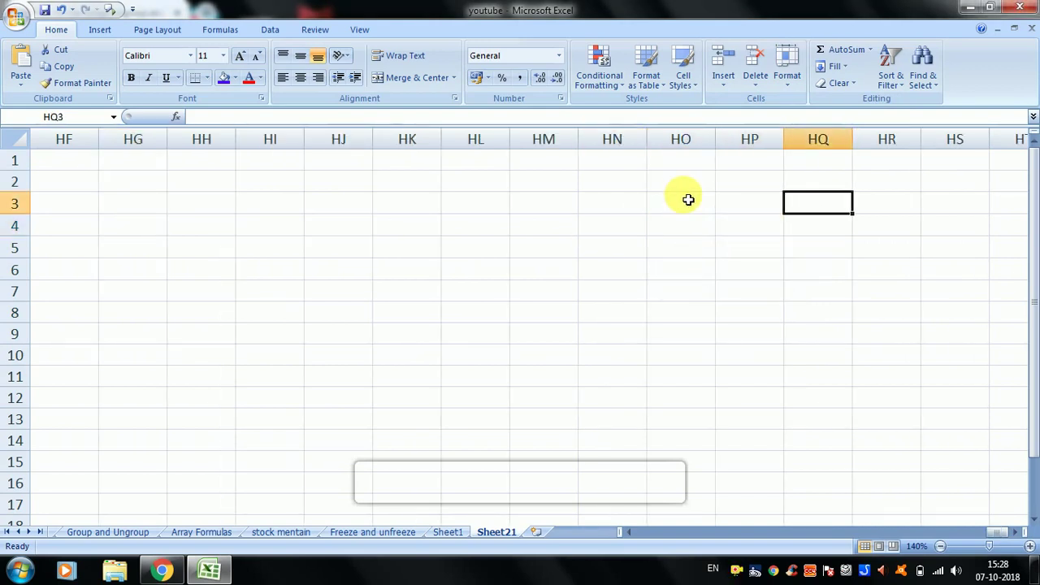
key(Left)
key(Left)
key(Left)
key(Left)
key(Left)
key(Left)
key(Left)
key(Left)
key(Left)
key(Left)
key(Left)
key(Left)
key(Left)
key(Left)
key(Left)
key(Left)
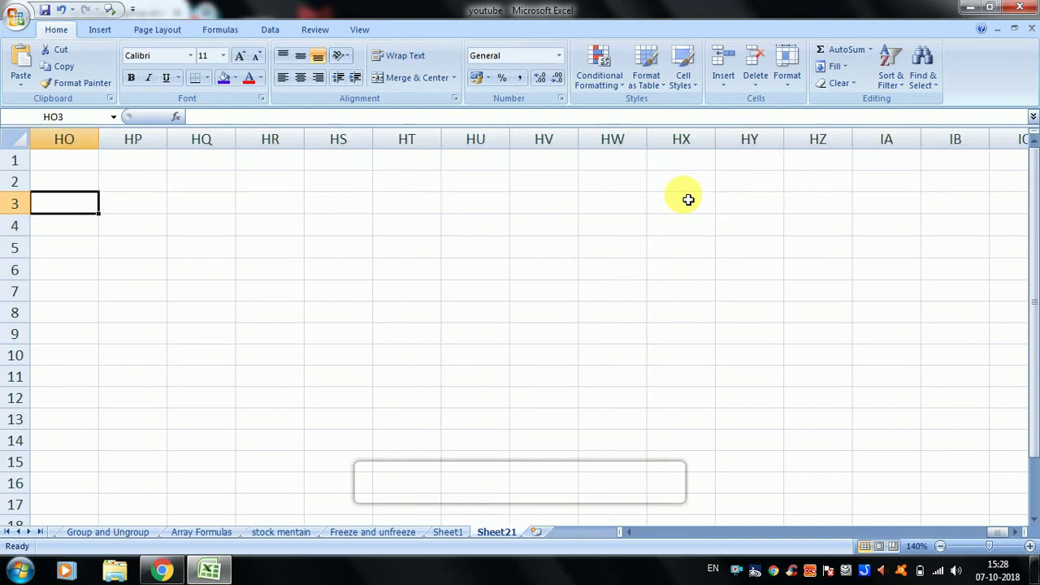
key(ctrl+Left)
key(Left)
key(Left)
key(Left)
key(Left)
key(Left)
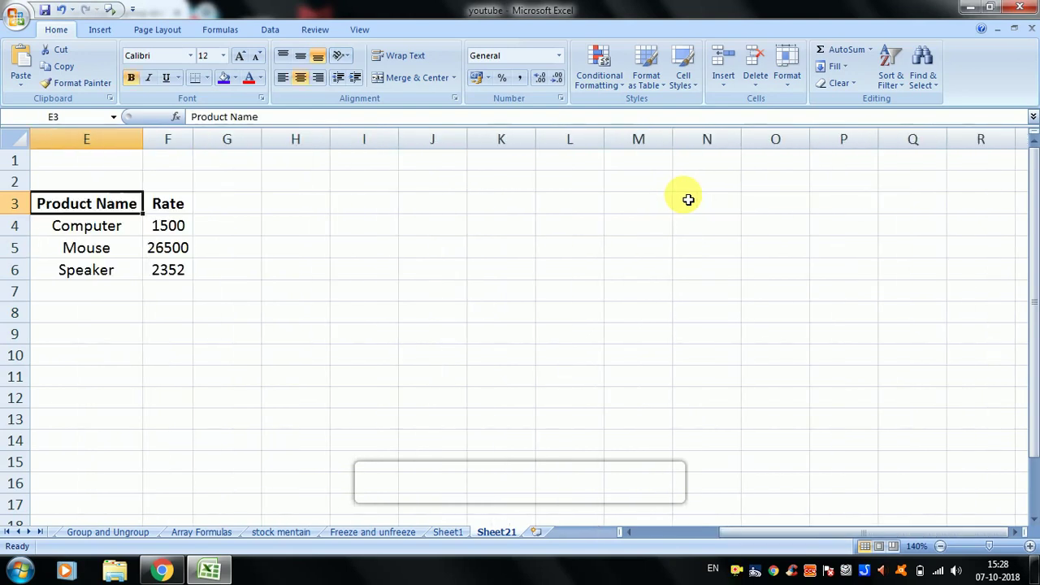
key(Right)
key(Right)
key(Right)
key(Right)
key(Right)
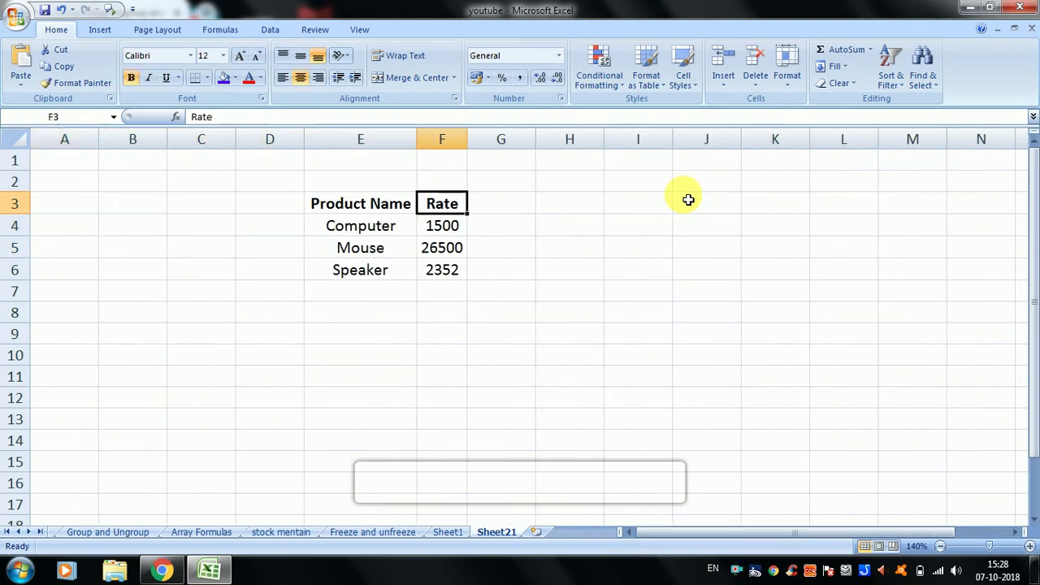
drag(366, 211, 448, 290)
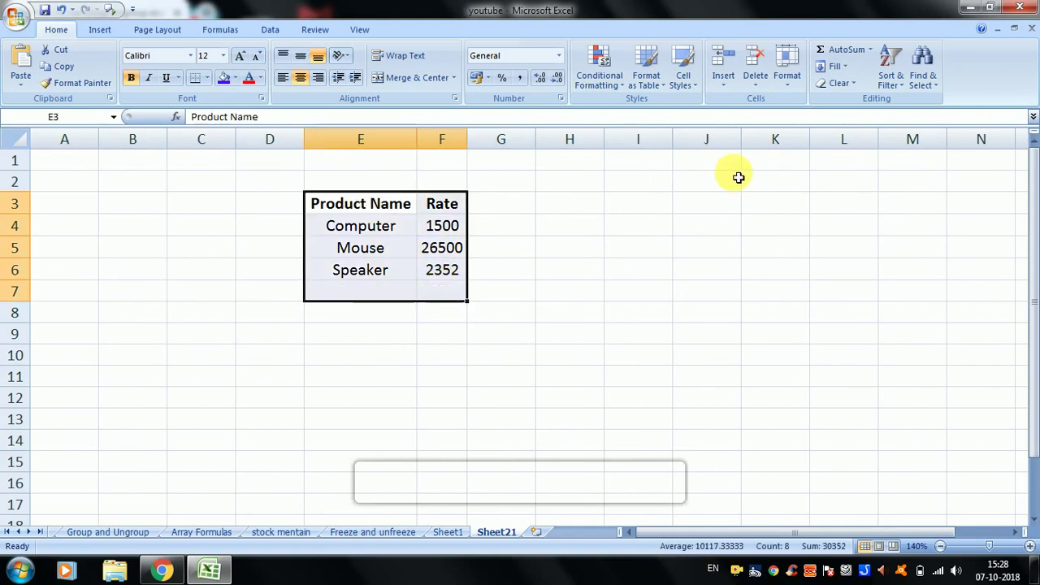
click(790, 73)
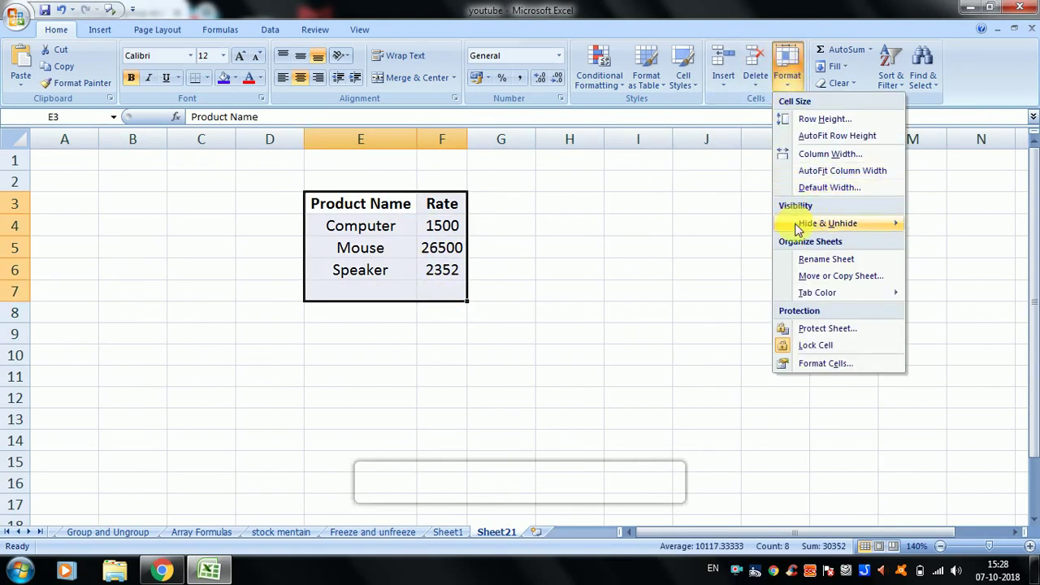
mouse_move(792, 228)
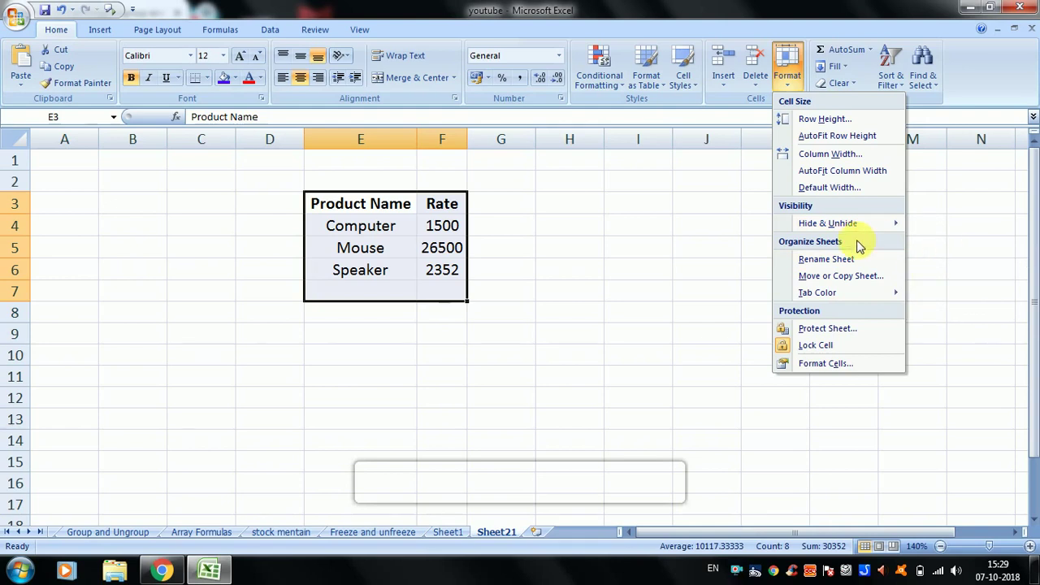
mouse_move(842, 229)
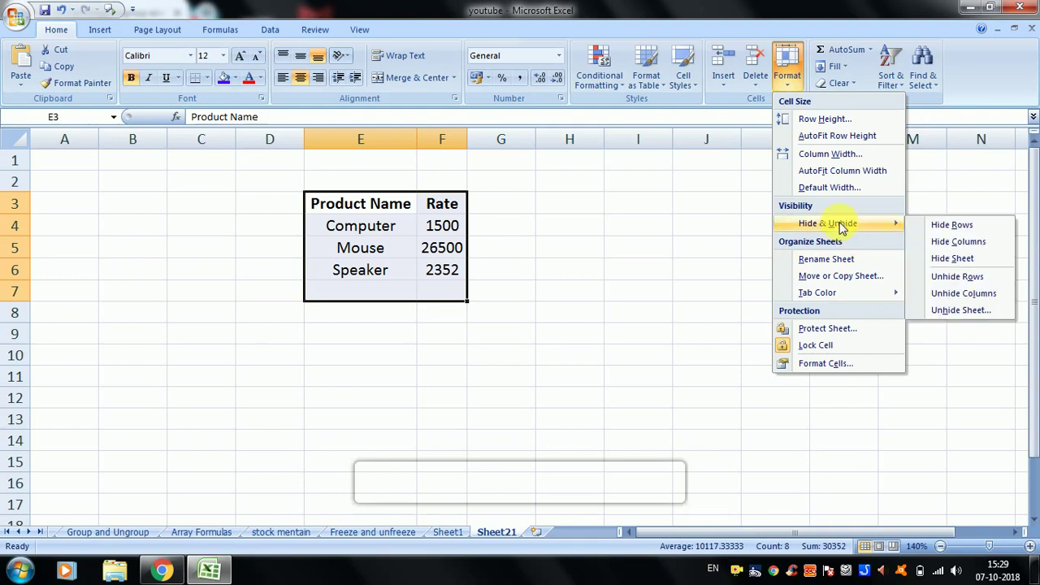
click(545, 216)
click(402, 226)
drag(390, 204, 442, 269)
click(349, 208)
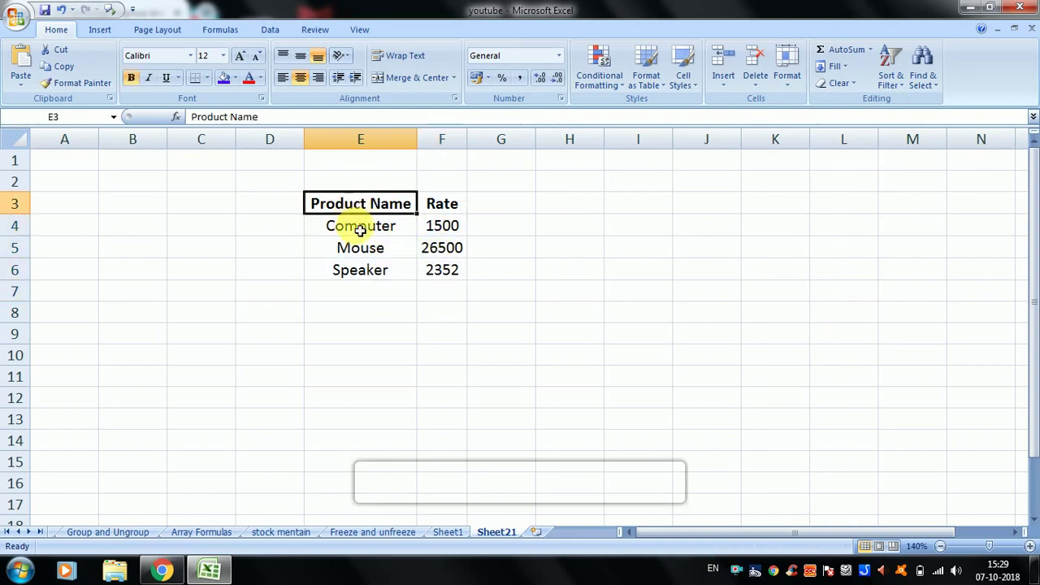
click(360, 227)
click(362, 248)
click(367, 270)
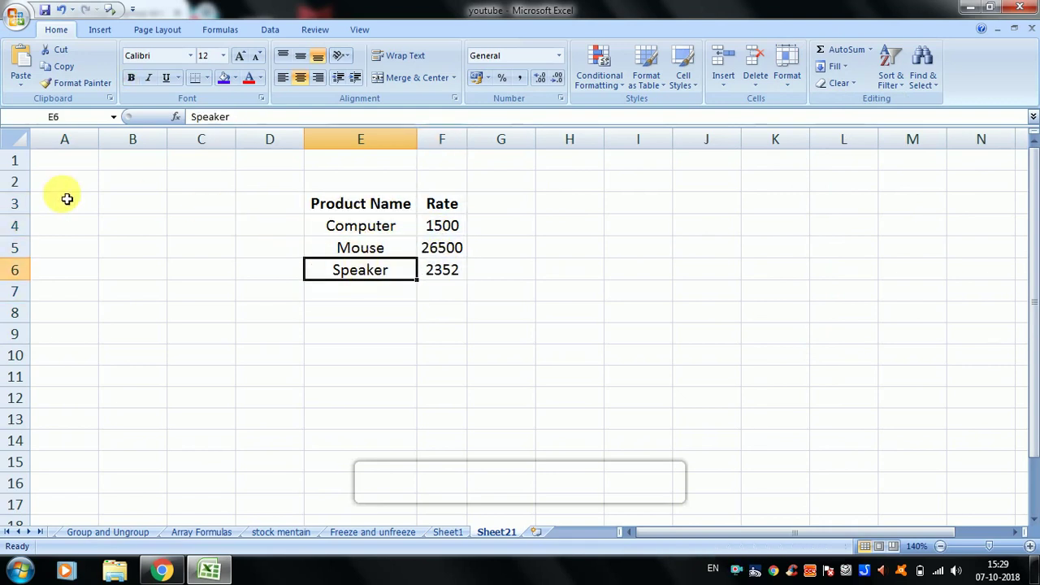
click(21, 204)
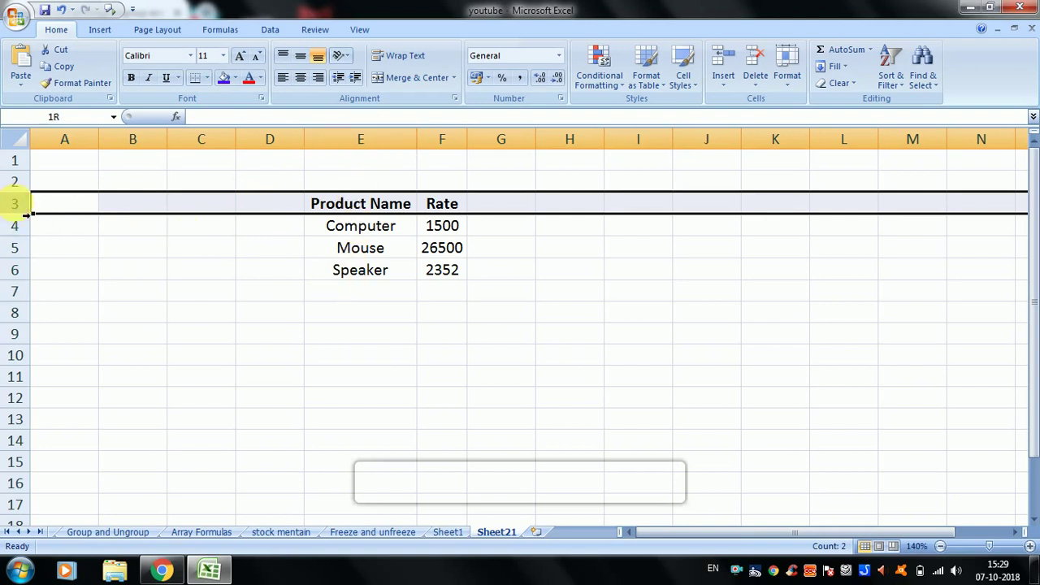
- Select row headers 3–6 holding the product table, hide them, then select cell B10
drag(24, 213, 25, 272)
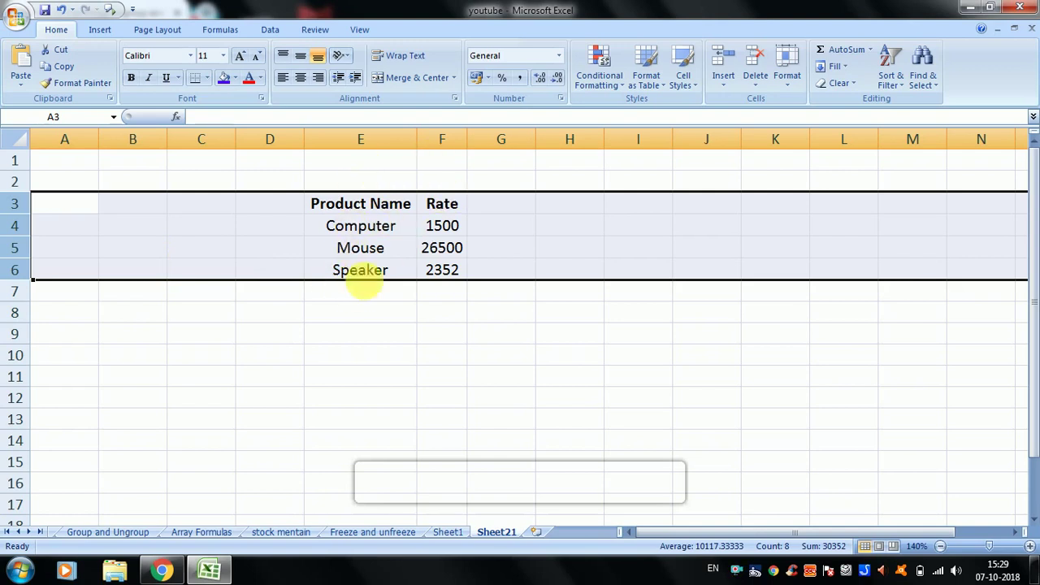
click(415, 226)
drag(20, 203, 37, 282)
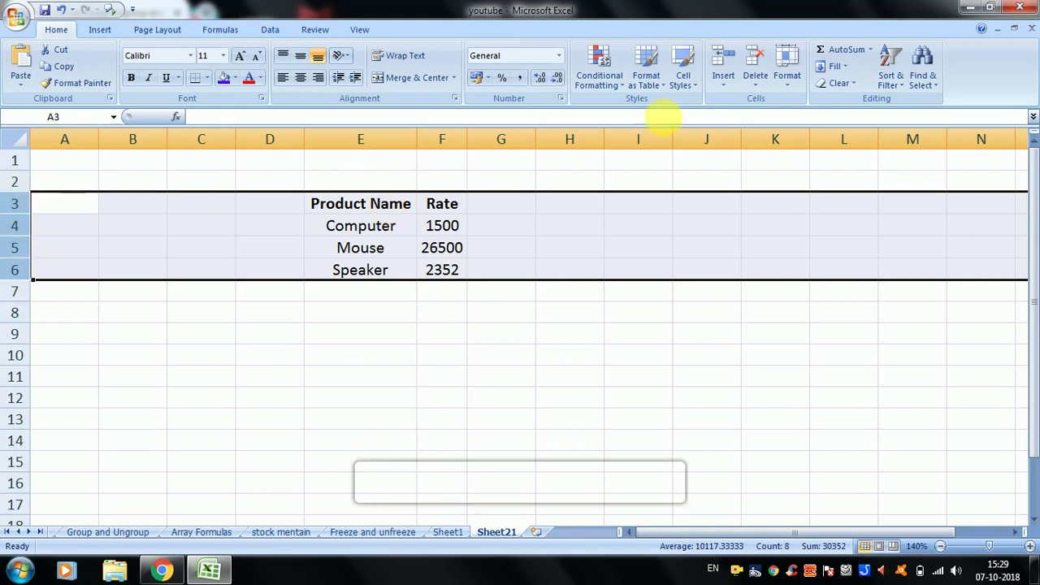
click(787, 78)
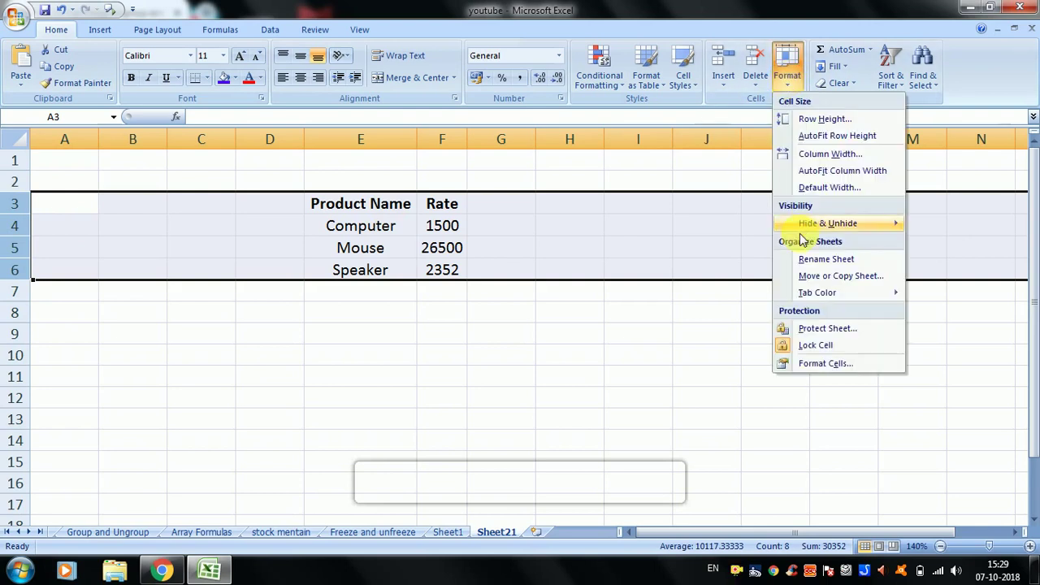
click(951, 225)
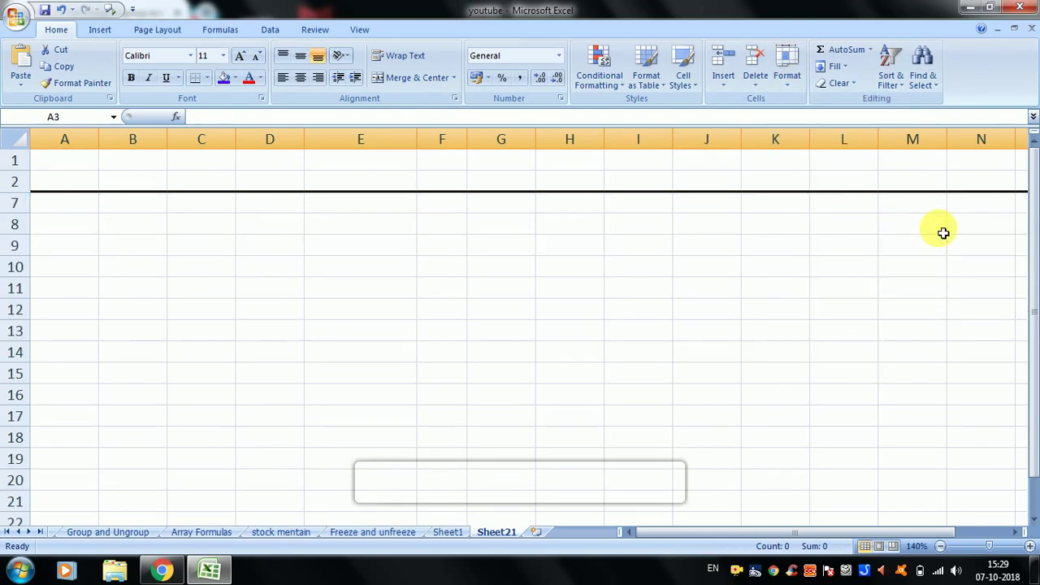
click(569, 309)
click(148, 265)
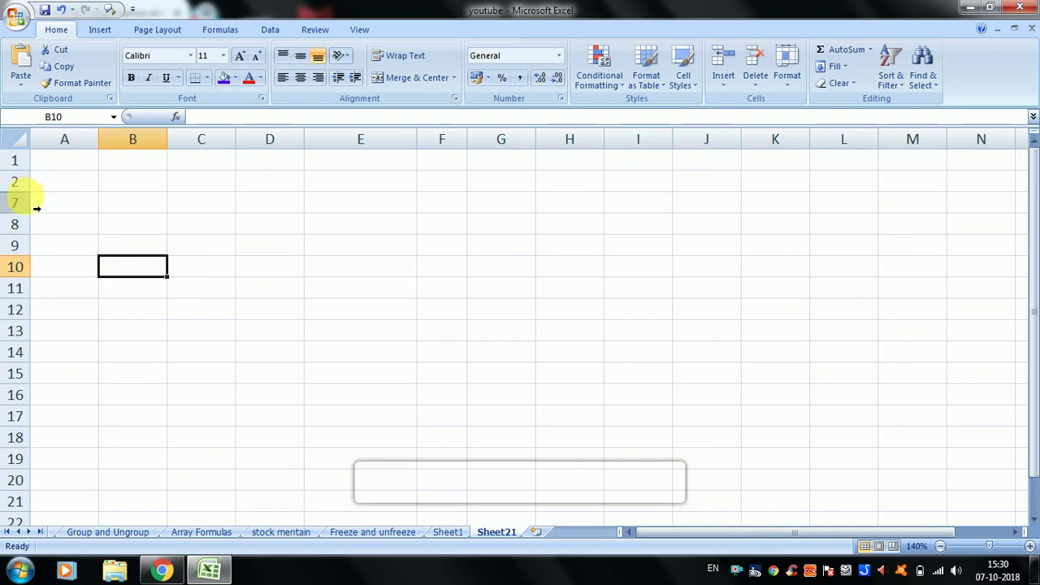
click(190, 230)
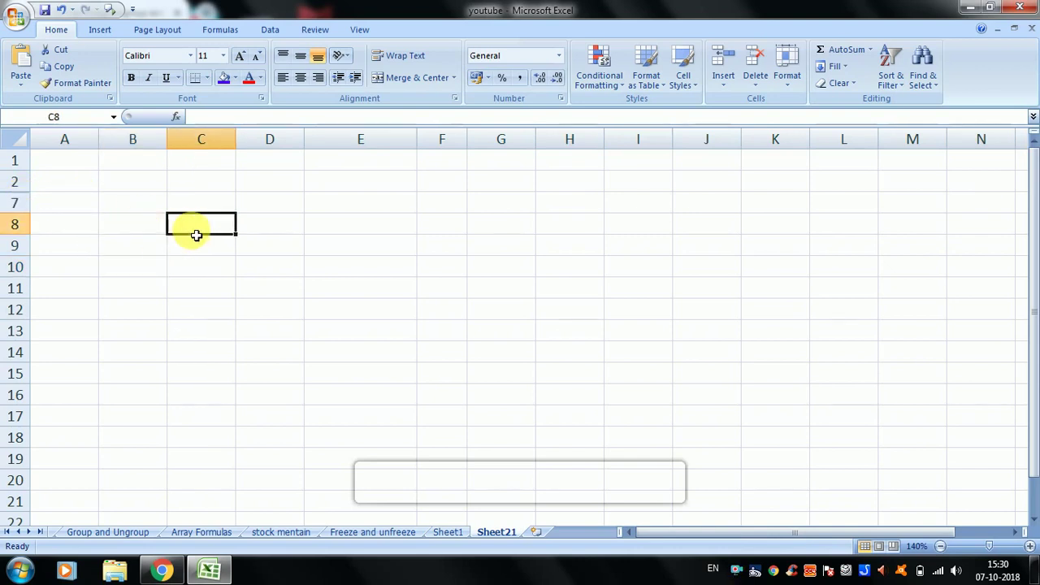
click(24, 205)
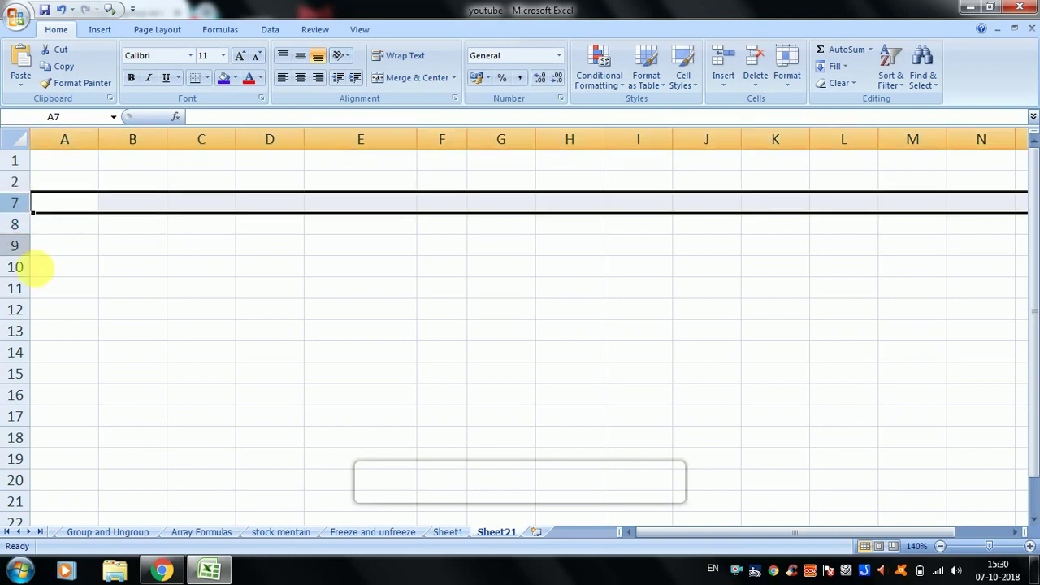
click(786, 65)
mouse_move(842, 228)
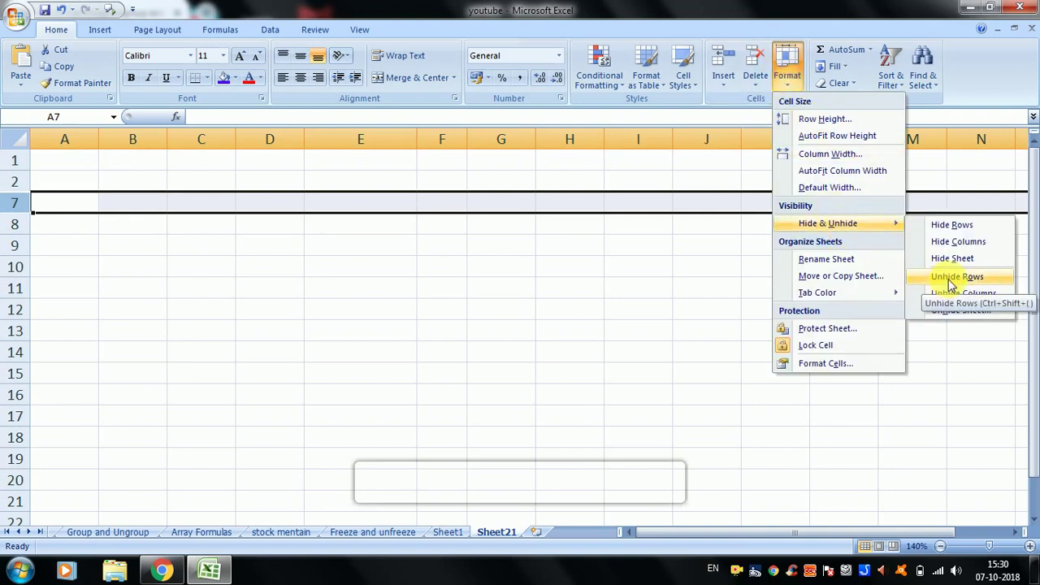
click(949, 278)
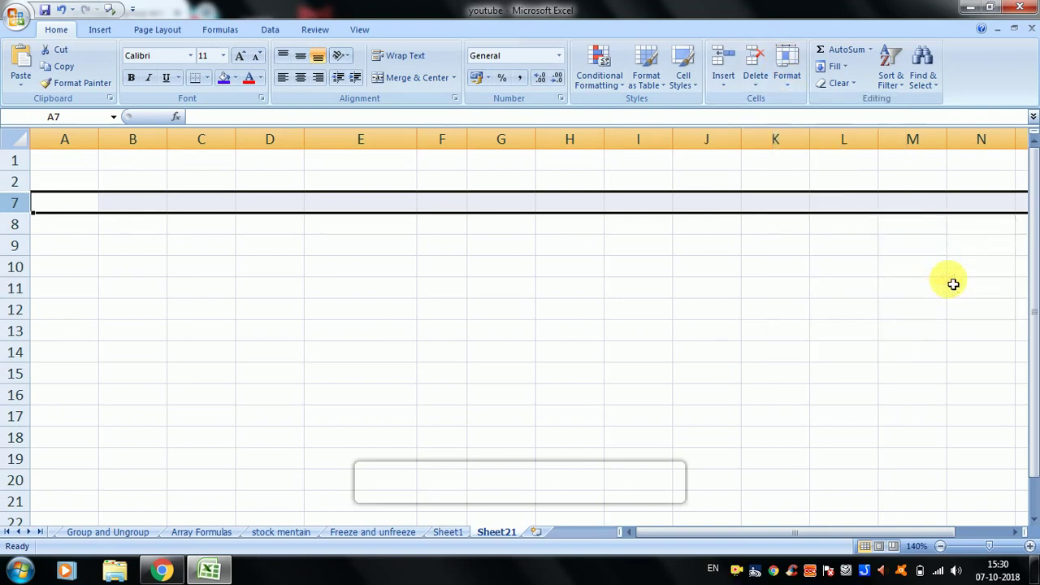
click(448, 269)
click(17, 203)
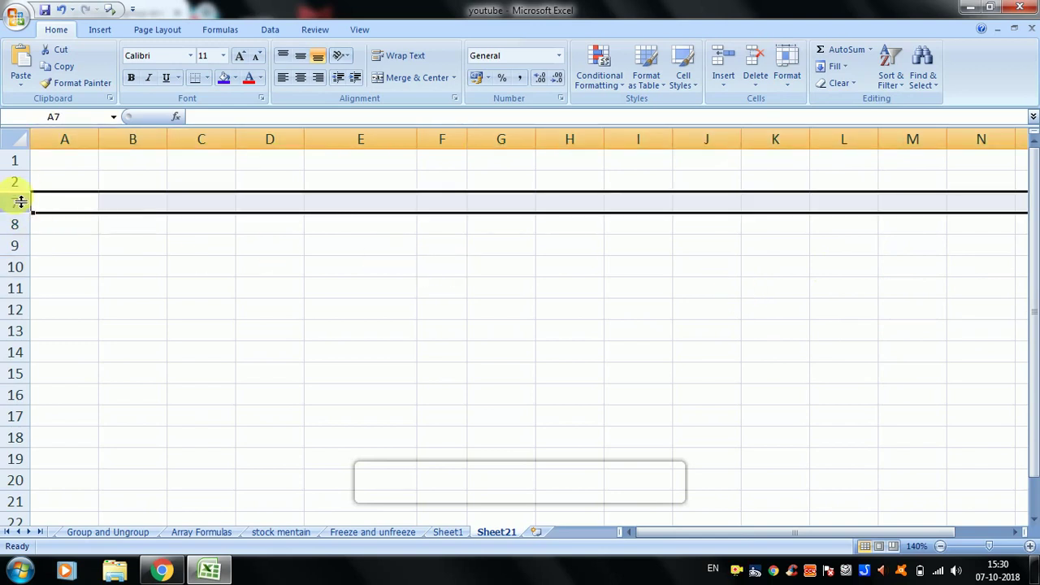
drag(15, 182, 23, 204)
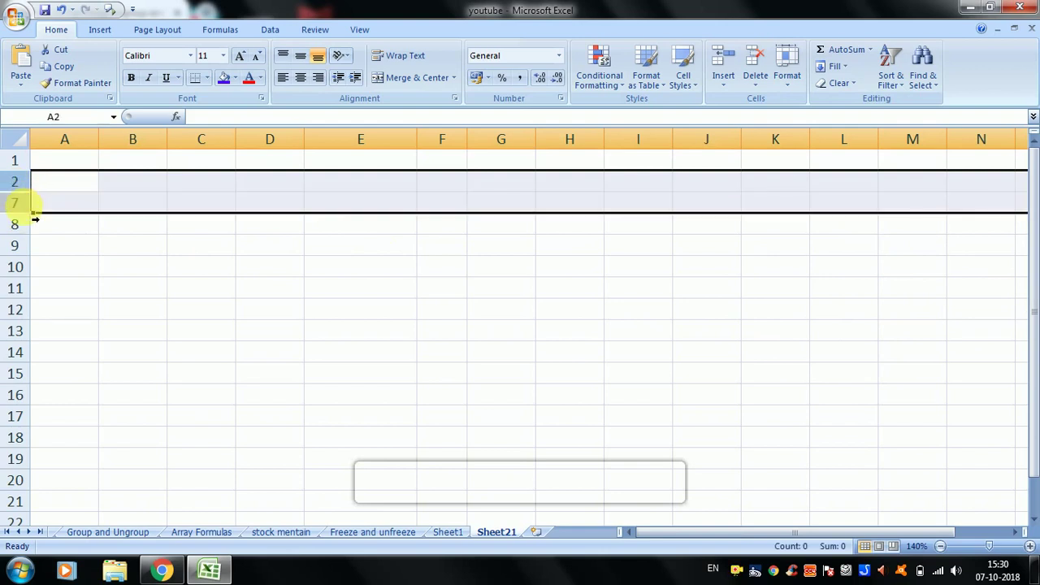
- Select rows 2 to 7 around the hidden rows and unhide rows 3–6
click(187, 244)
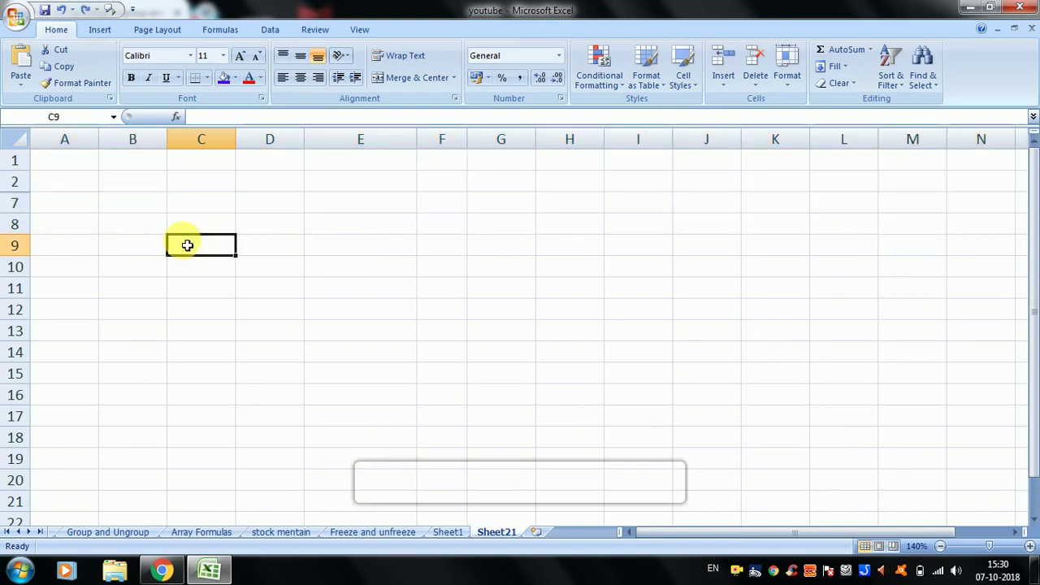
click(41, 203)
click(16, 208)
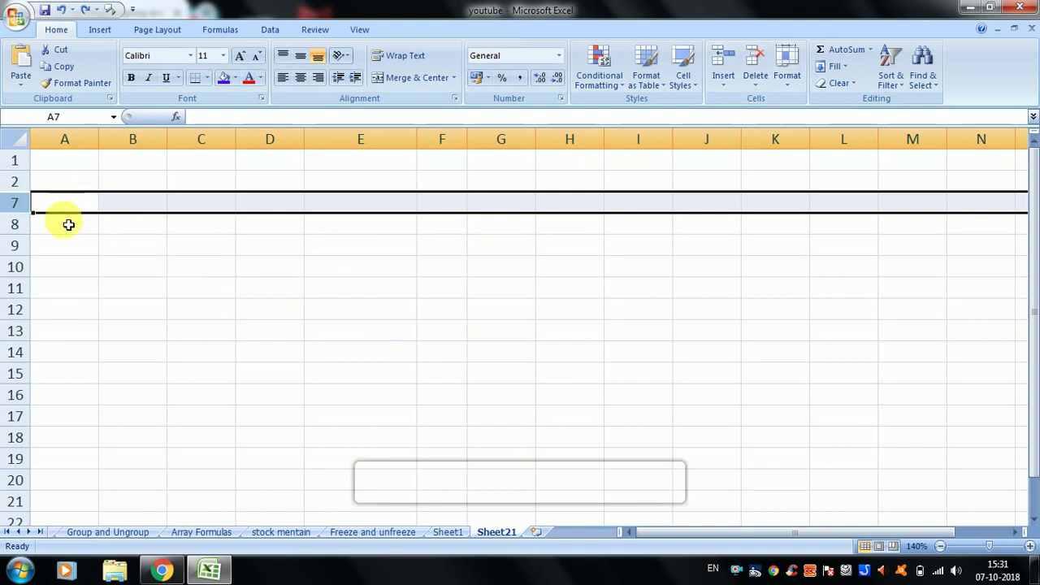
click(53, 186)
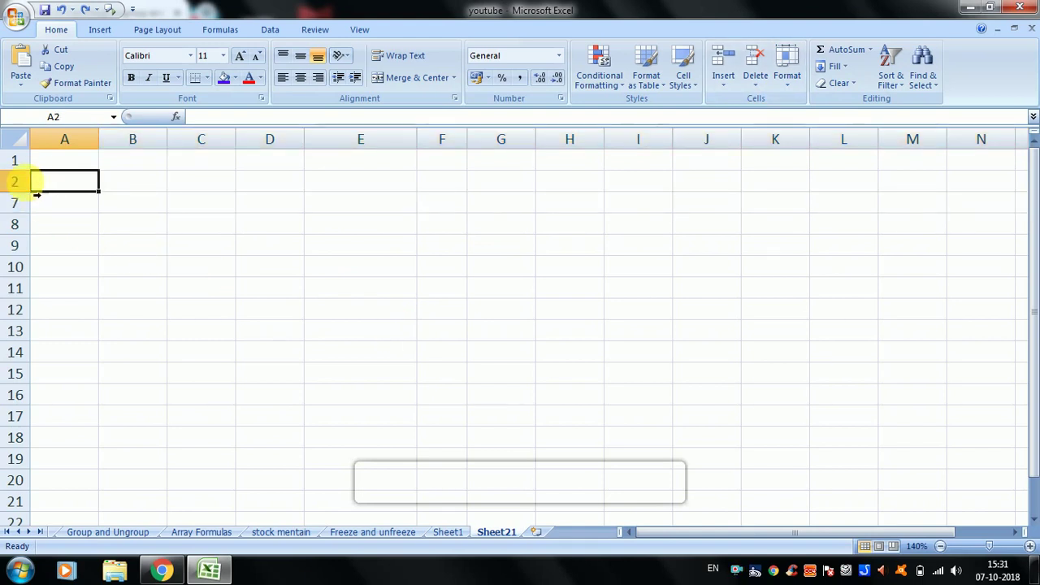
mouse_move(28, 182)
mouse_down()
mouse_move(35, 211)
mouse_move(33, 195)
mouse_up()
drag(32, 204, 18, 181)
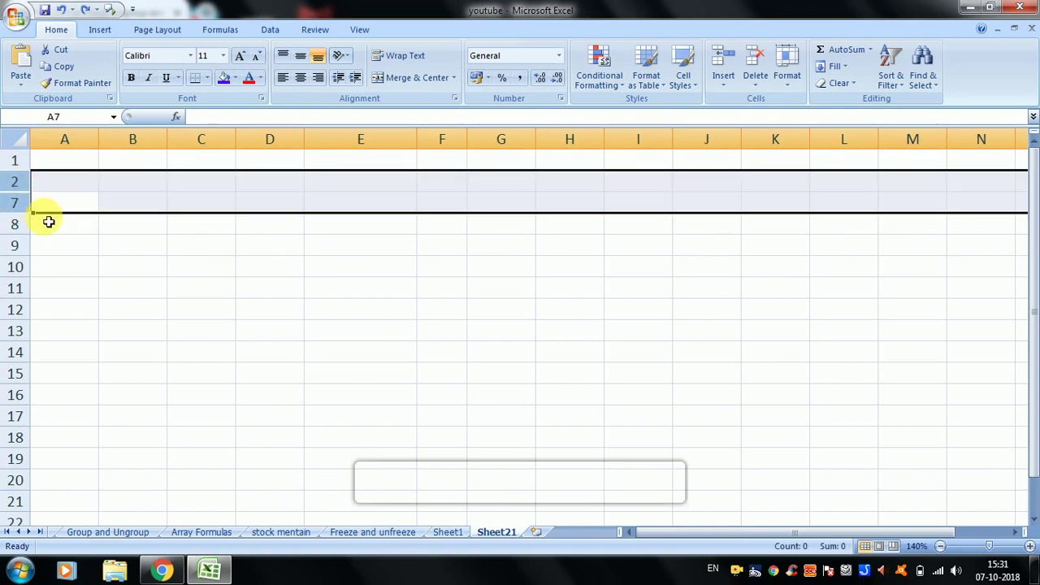
drag(18, 181, 19, 204)
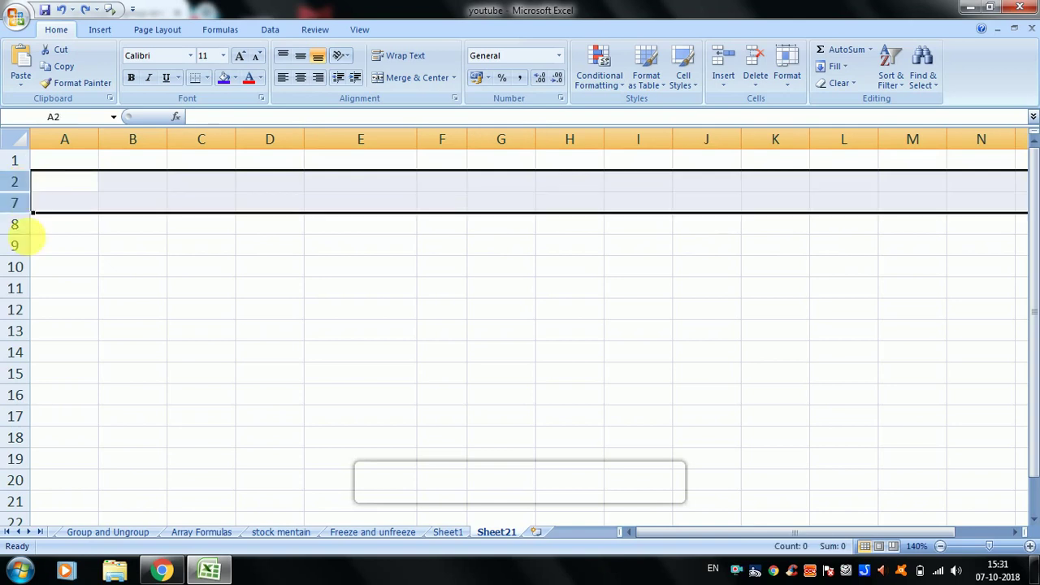
click(789, 88)
mouse_move(824, 222)
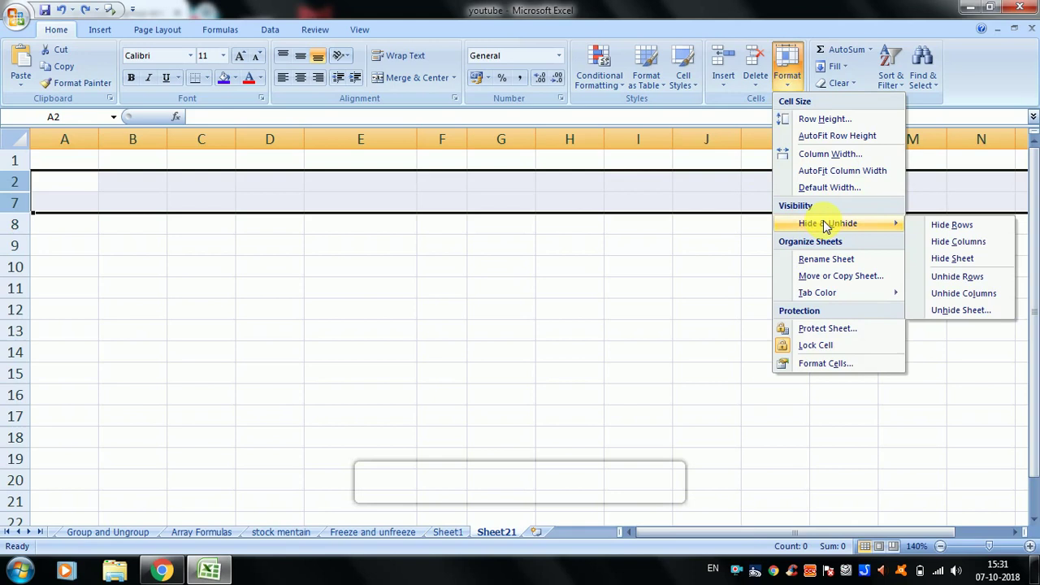
click(956, 277)
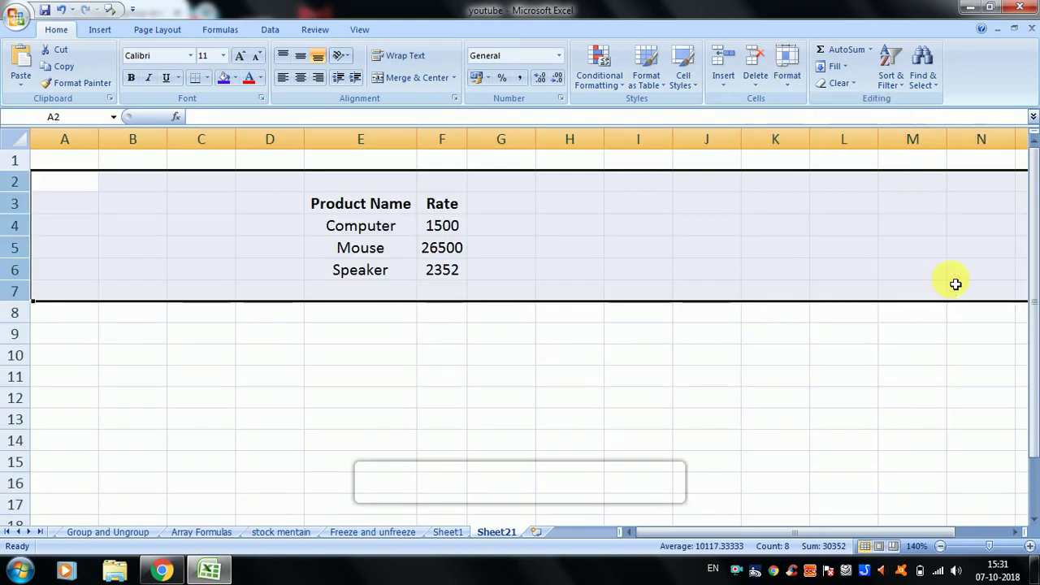
click(532, 290)
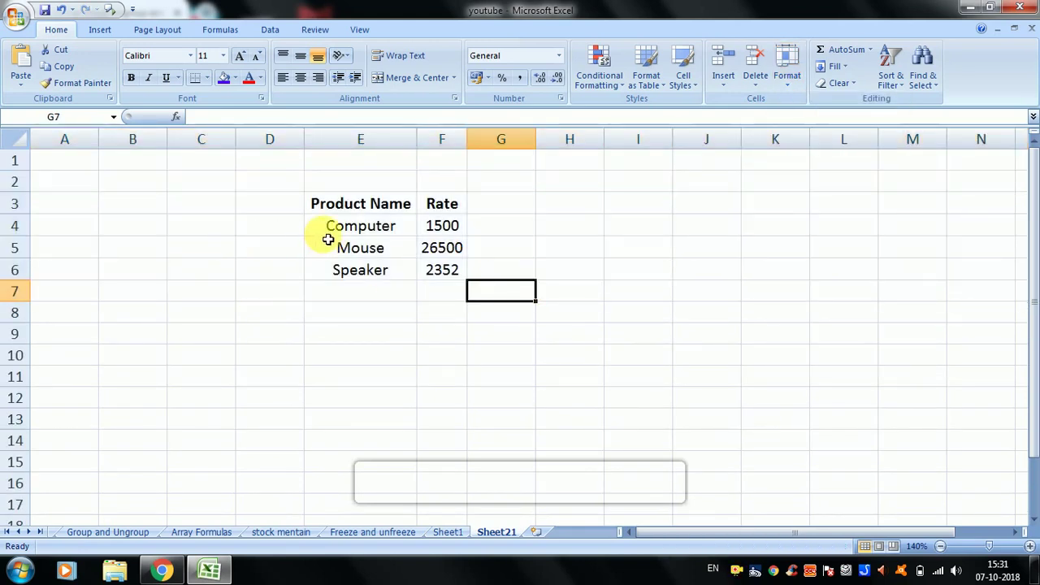
drag(342, 210, 447, 292)
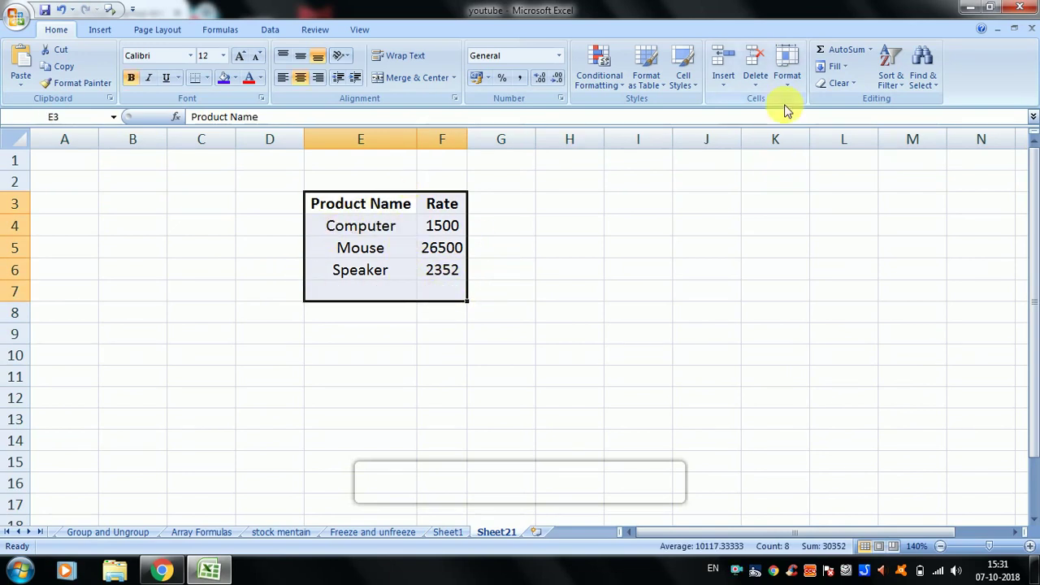
click(787, 80)
mouse_move(833, 230)
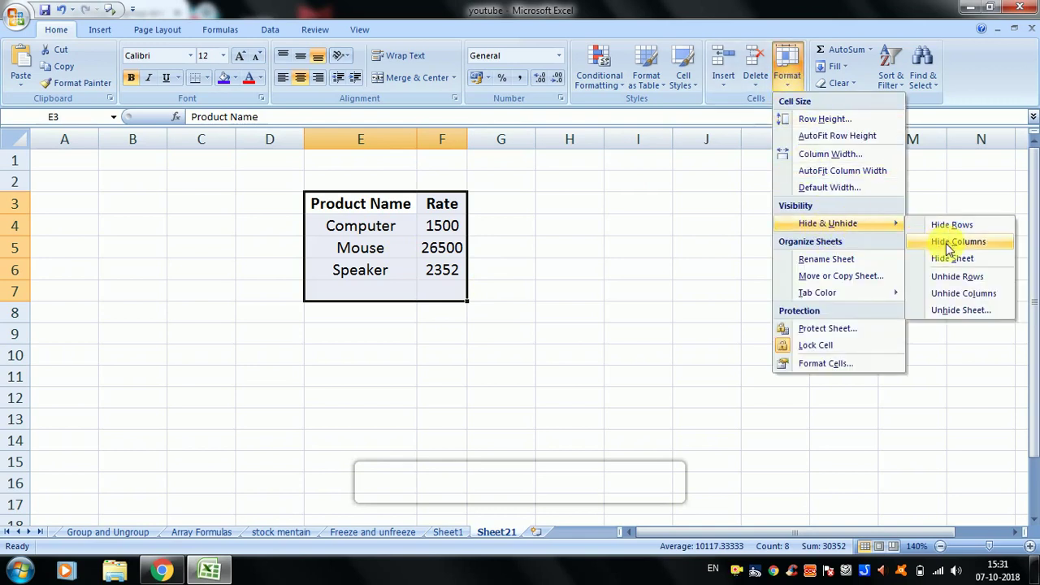
click(690, 332)
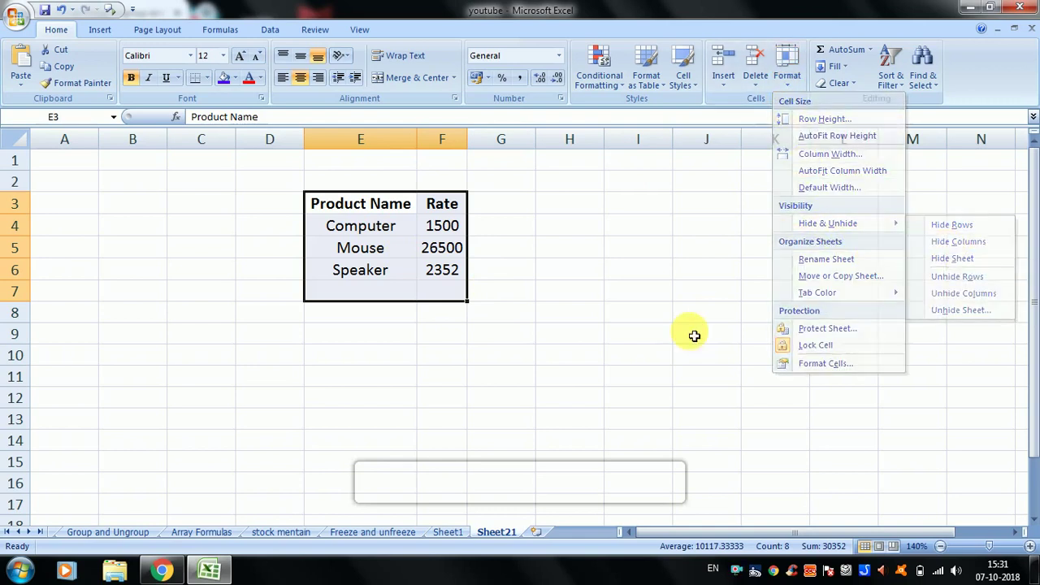
click(360, 139)
drag(360, 139, 462, 140)
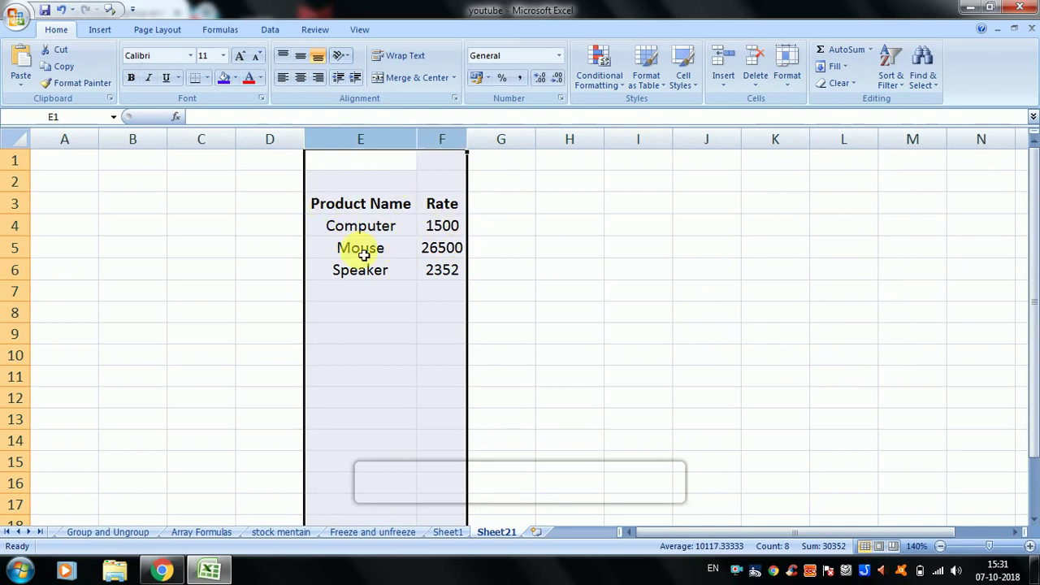
click(787, 77)
mouse_move(878, 230)
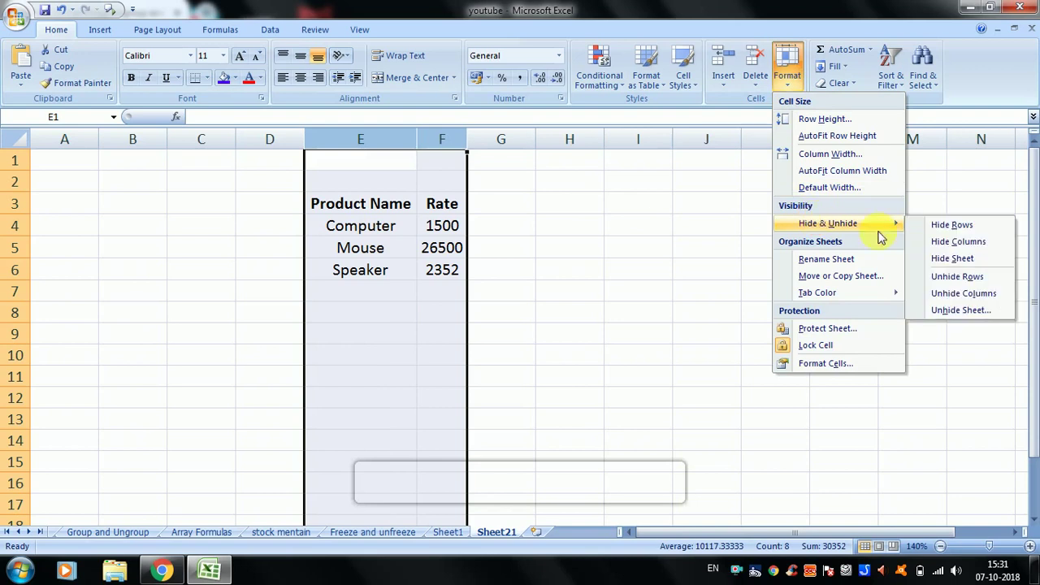
click(959, 243)
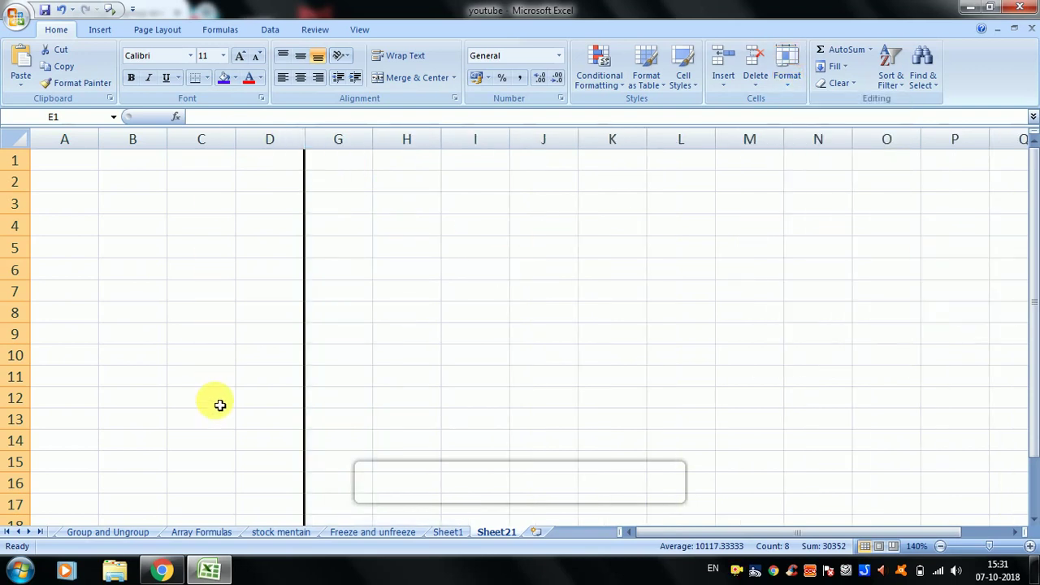
click(790, 73)
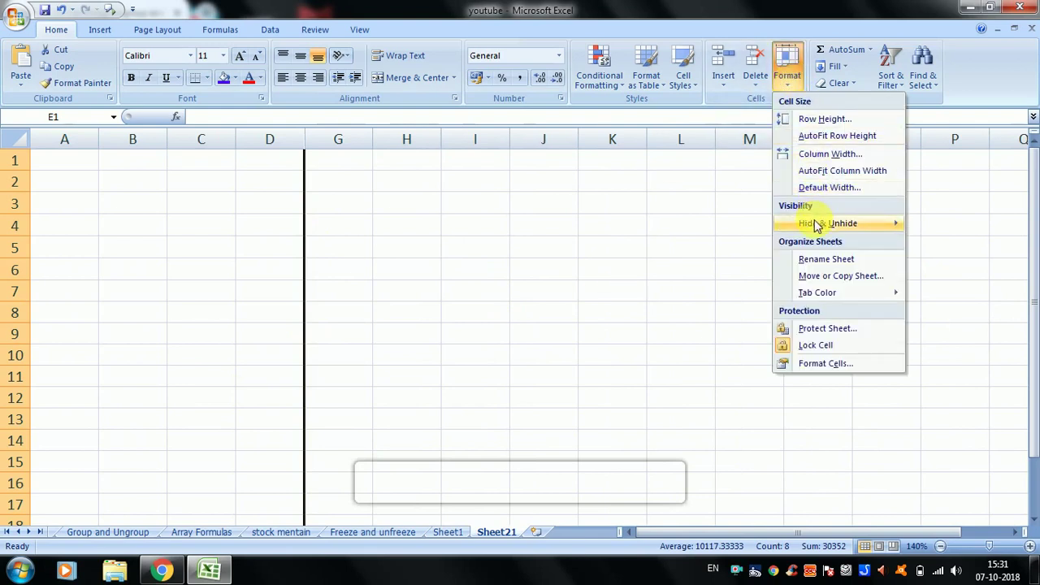
mouse_move(817, 223)
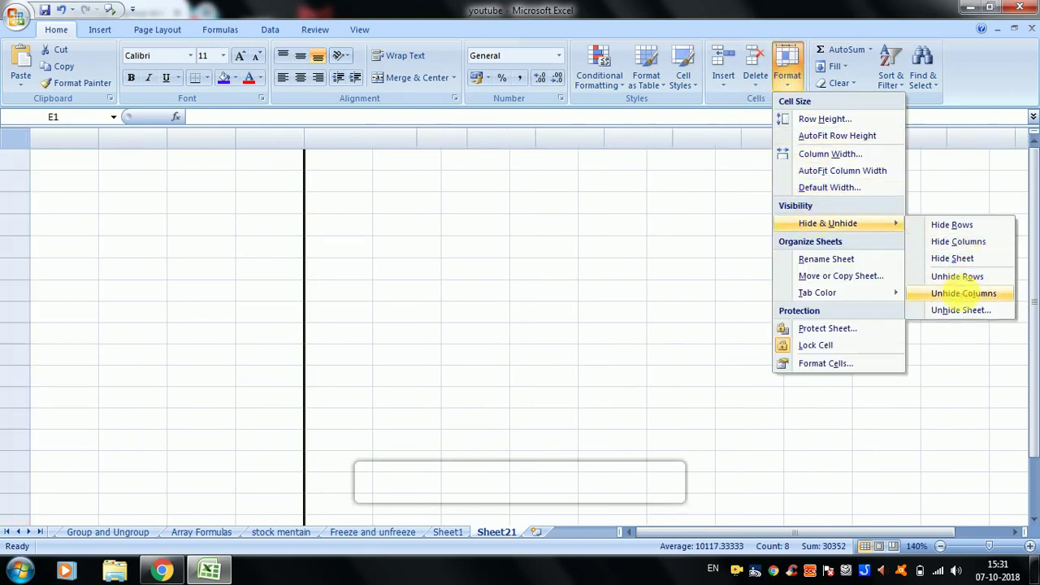
click(963, 294)
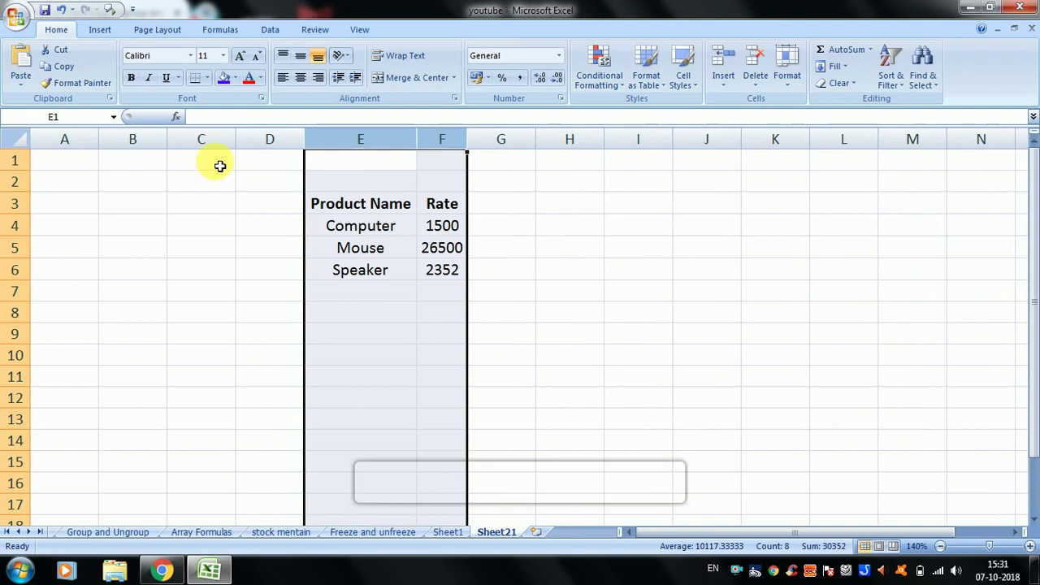
drag(339, 223, 468, 209)
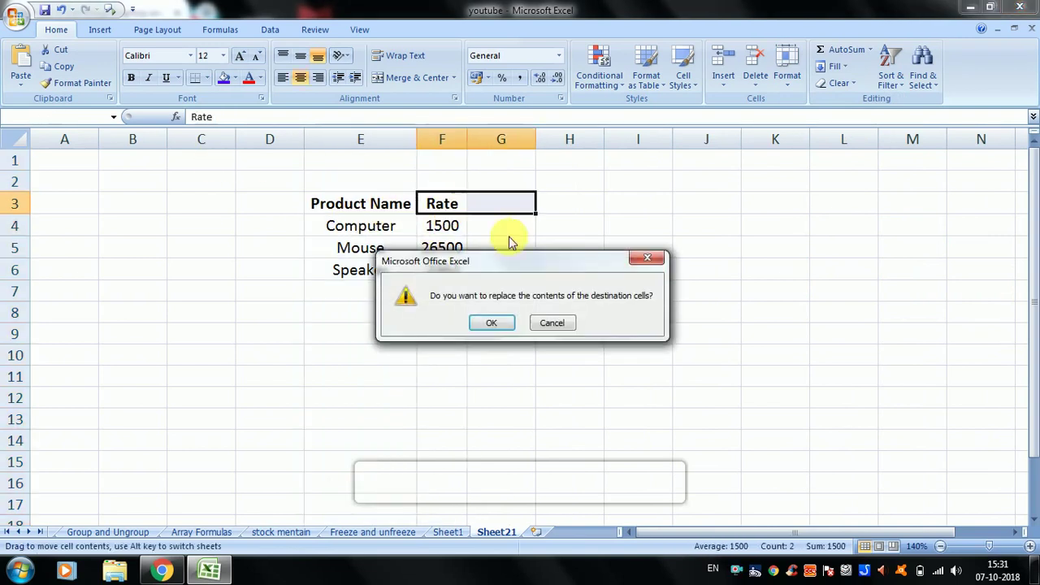
click(547, 325)
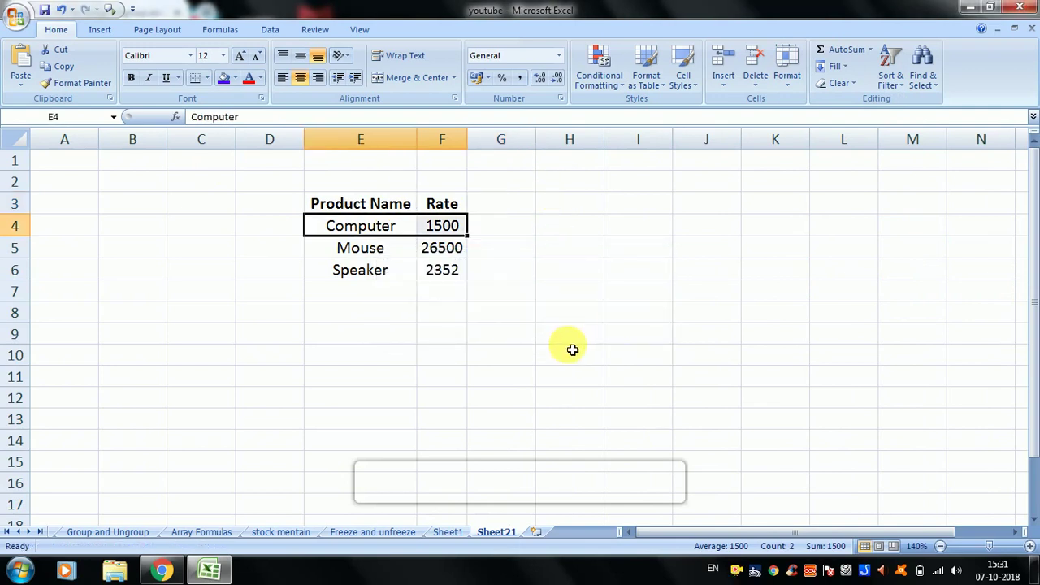
click(186, 146)
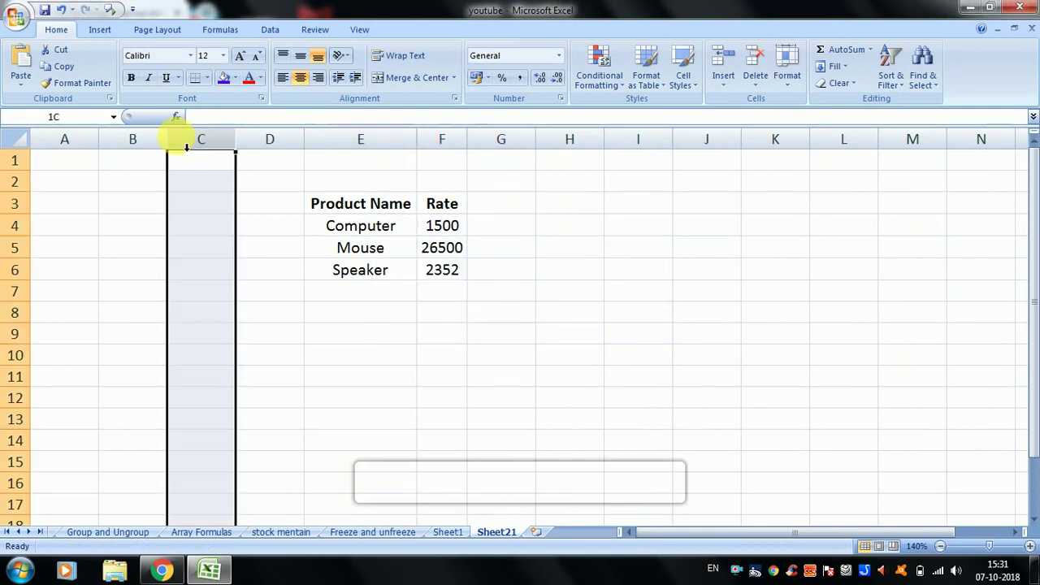
drag(186, 146, 696, 158)
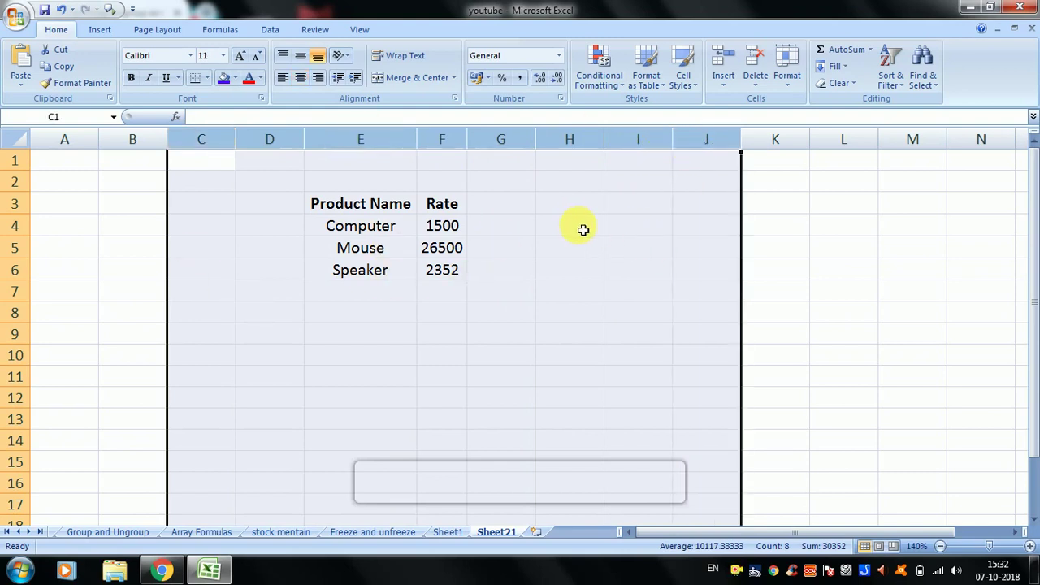
click(787, 70)
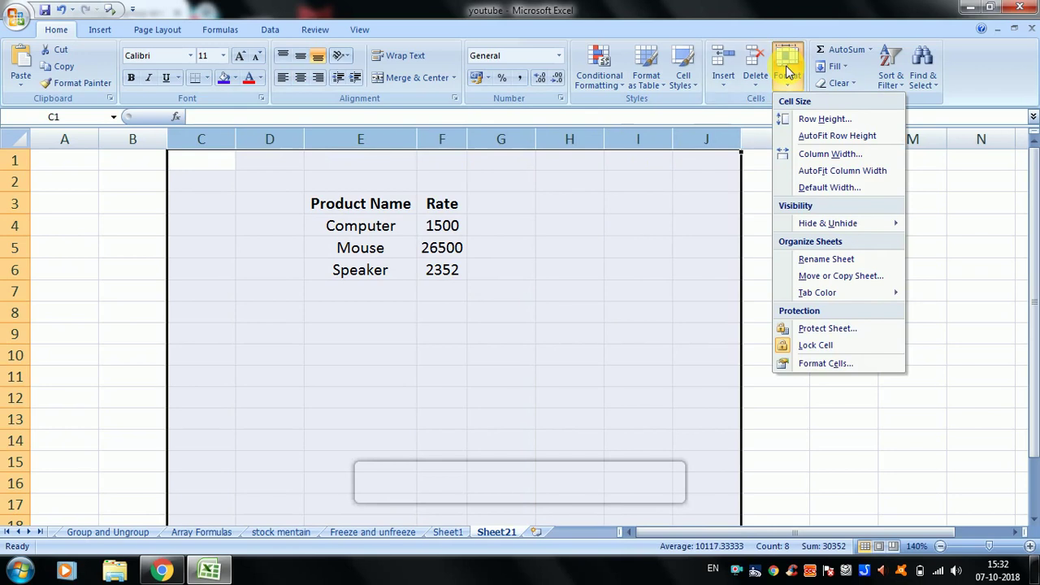
mouse_move(845, 228)
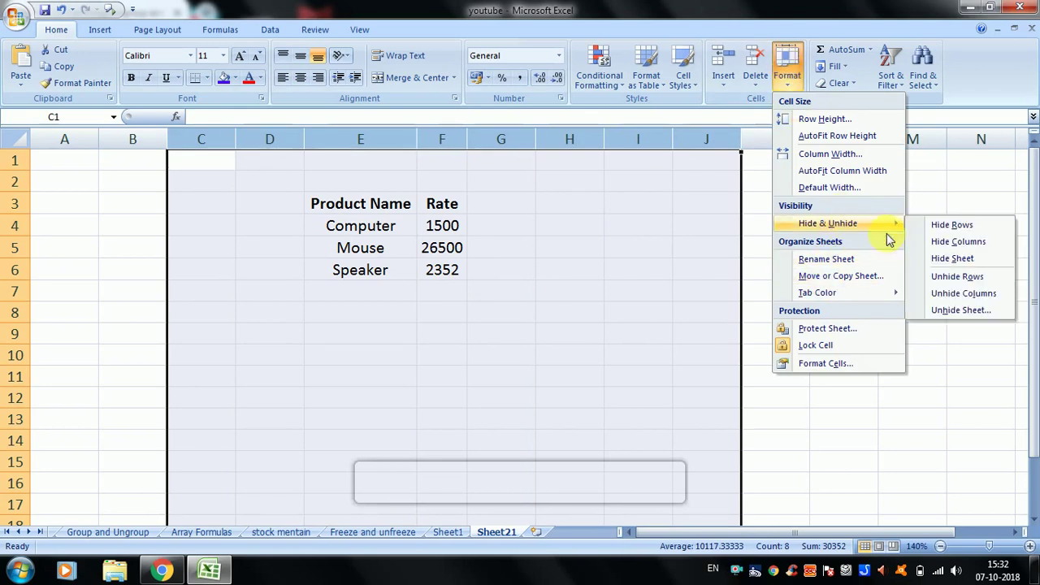
click(944, 244)
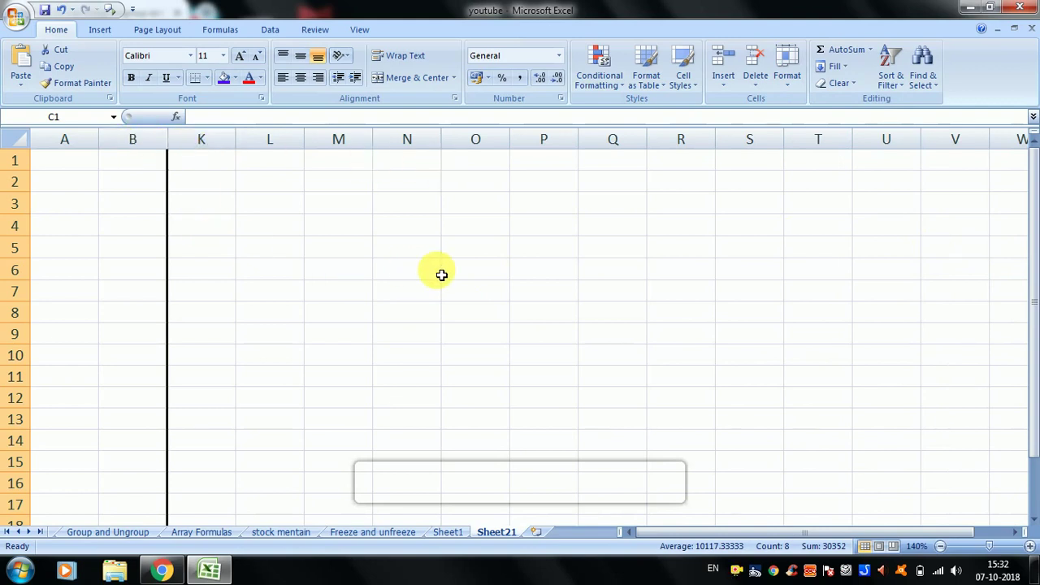
click(787, 65)
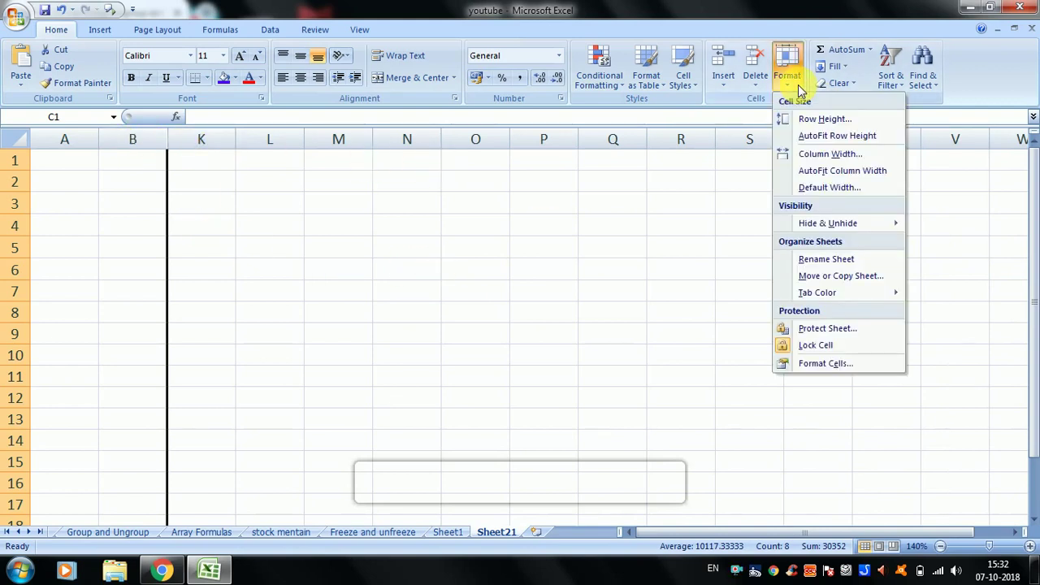
mouse_move(847, 232)
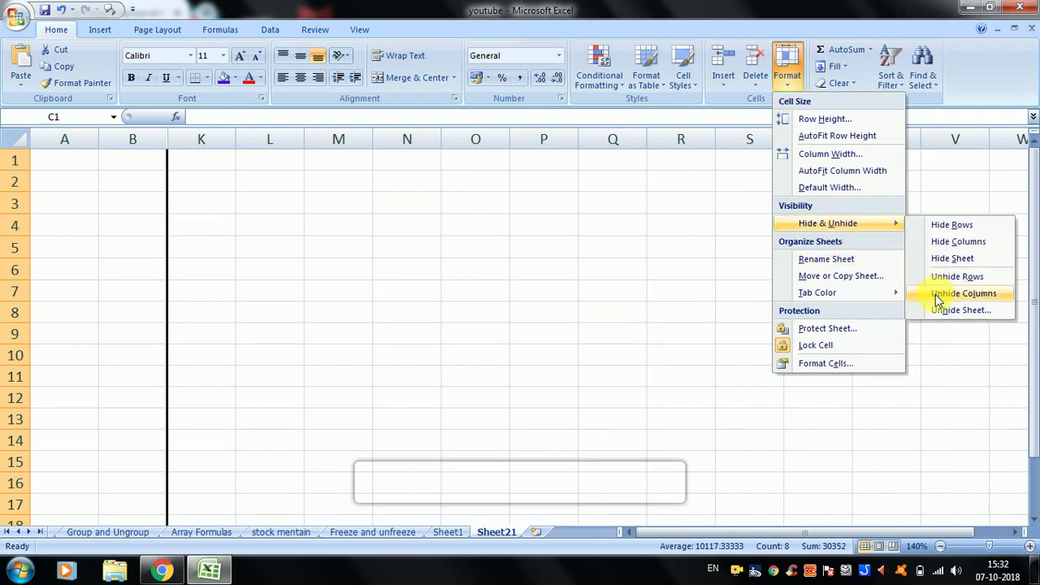
click(949, 293)
click(645, 244)
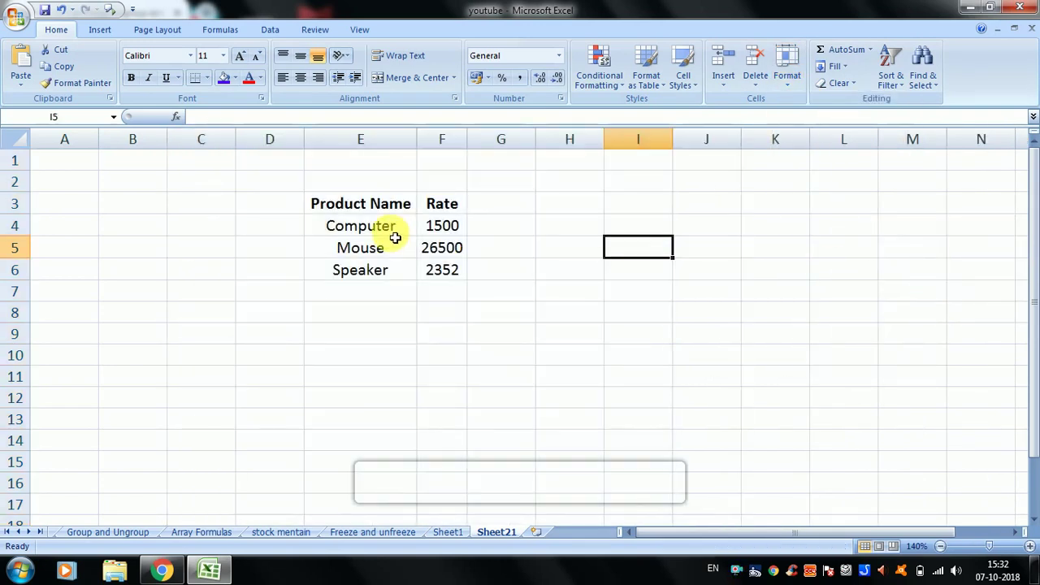
- Show the Format > Hide & Unhide options, then dismiss them with Escape
click(786, 65)
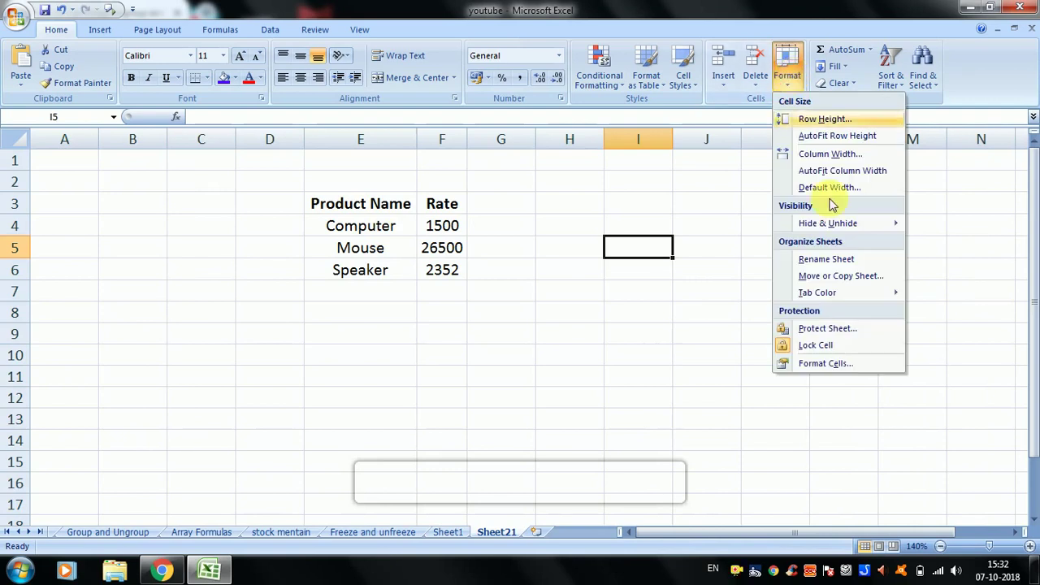
mouse_move(824, 225)
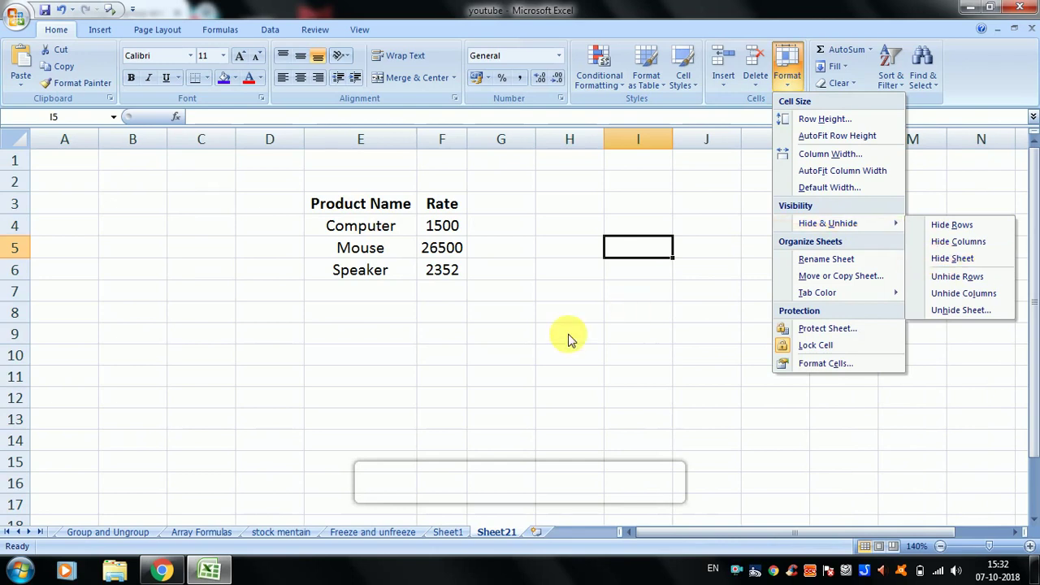
key(Escape)
key(Escape)
- Click through cells H7, H4, F11 and C6, settle on H4 and reopen the Format dropdown
click(572, 294)
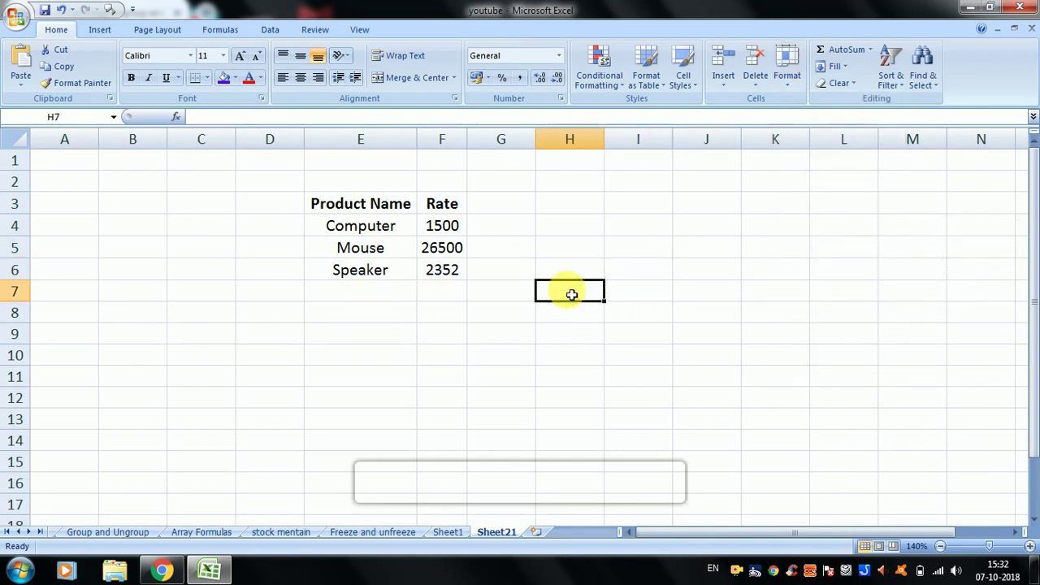
click(592, 224)
click(465, 381)
click(210, 273)
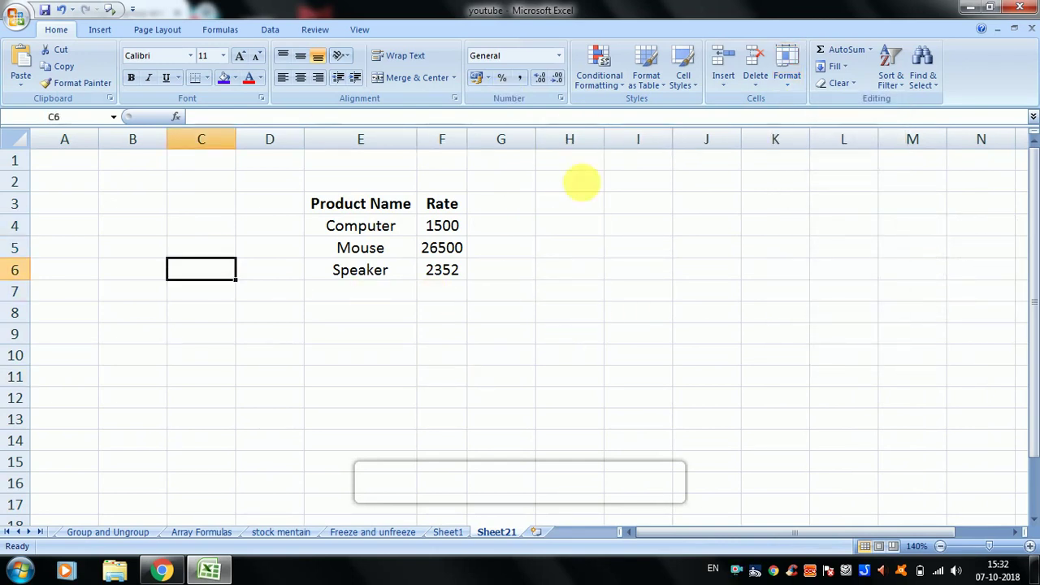
click(569, 230)
click(791, 86)
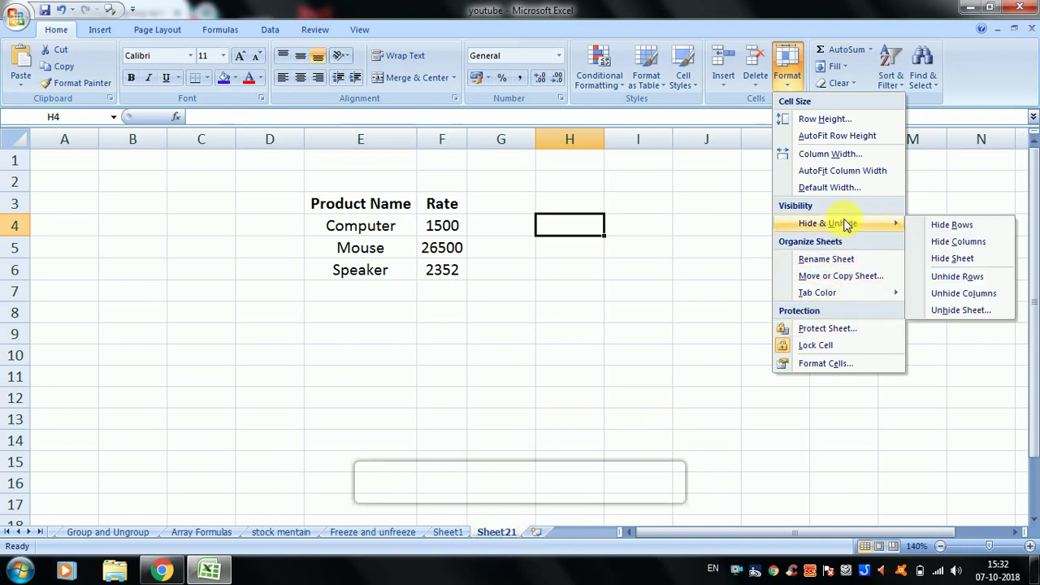
click(952, 258)
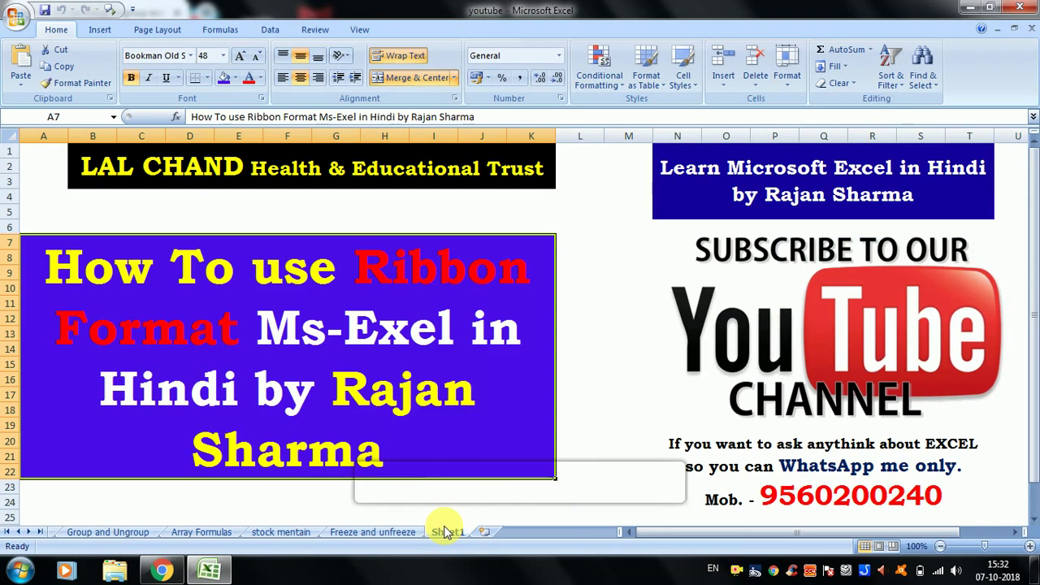
click(786, 81)
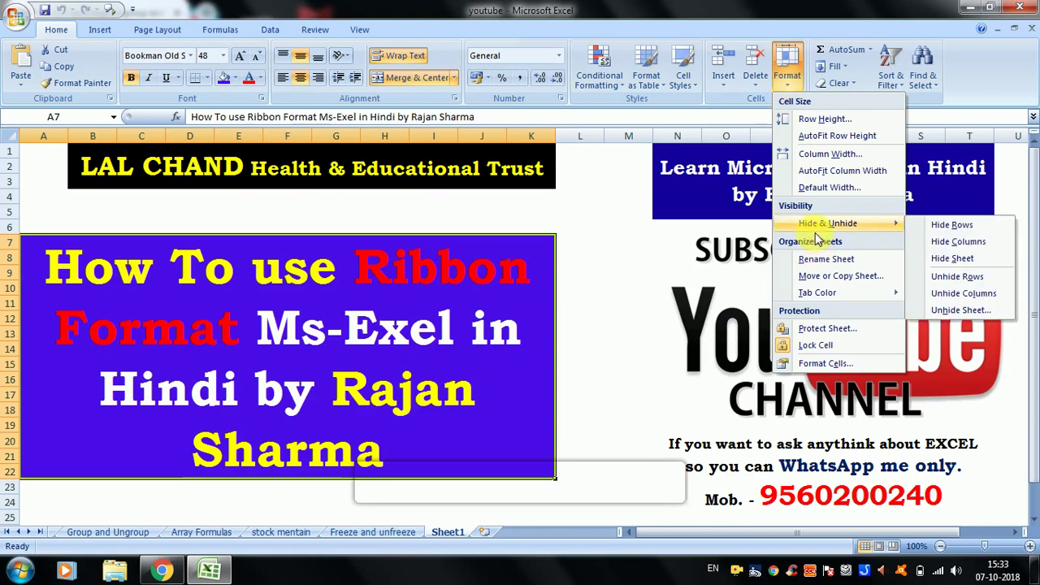
click(945, 312)
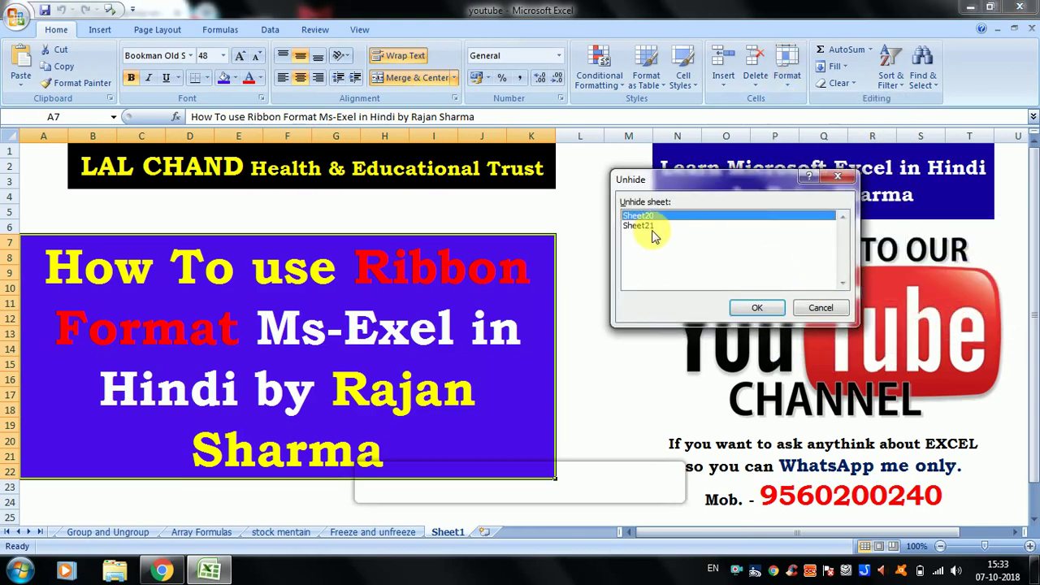
click(637, 217)
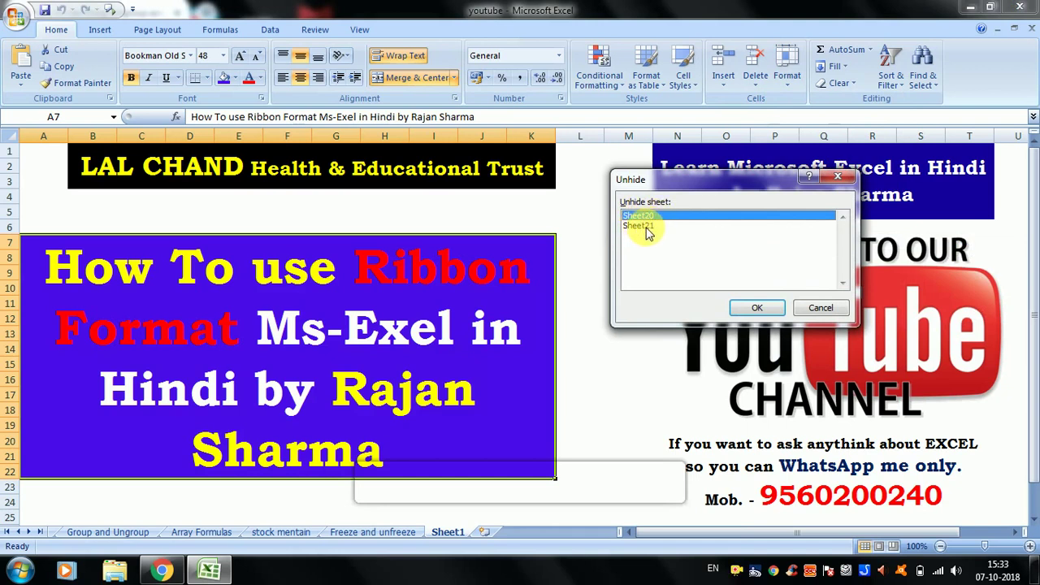
click(642, 226)
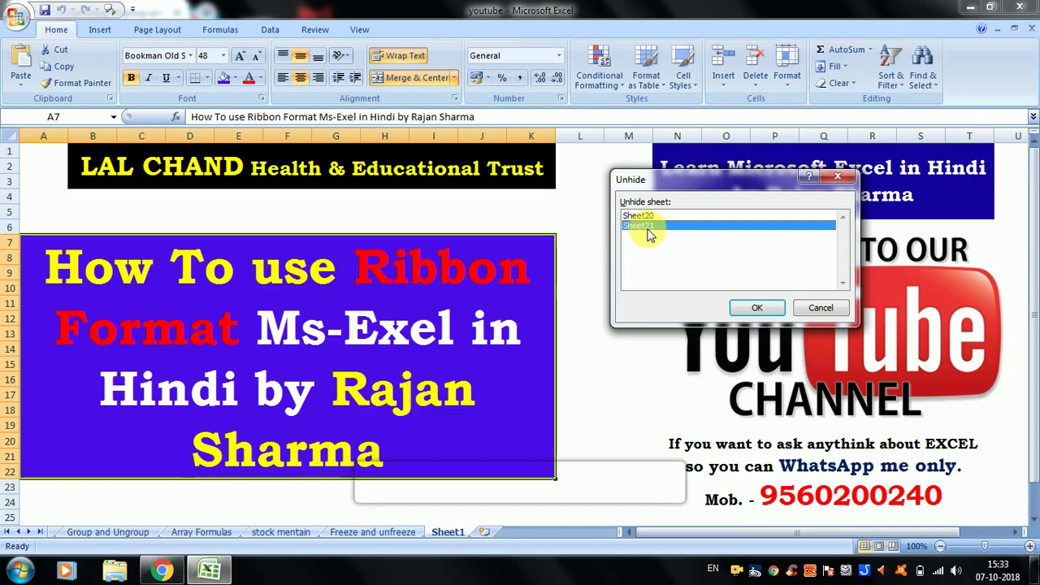
click(758, 308)
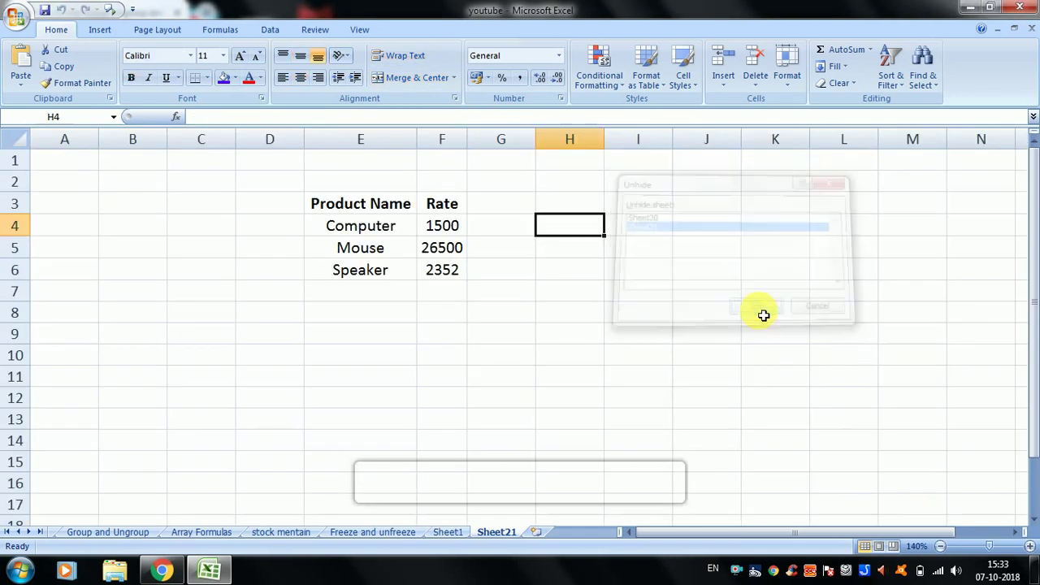
click(424, 230)
drag(370, 210, 457, 277)
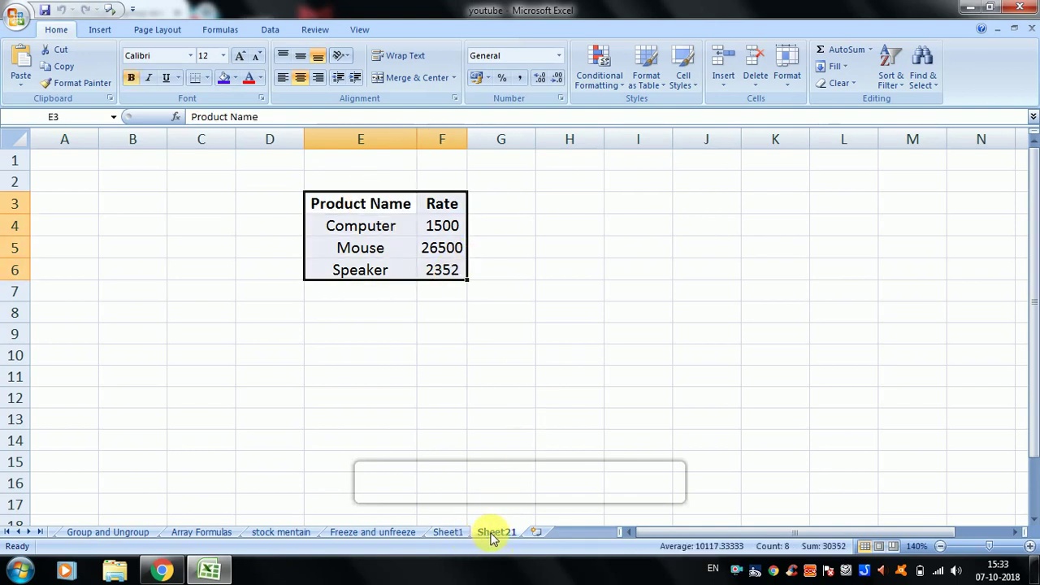
- Unhide Sheet20 through Format > Hide & Unhide > Unhide Sheet
click(776, 81)
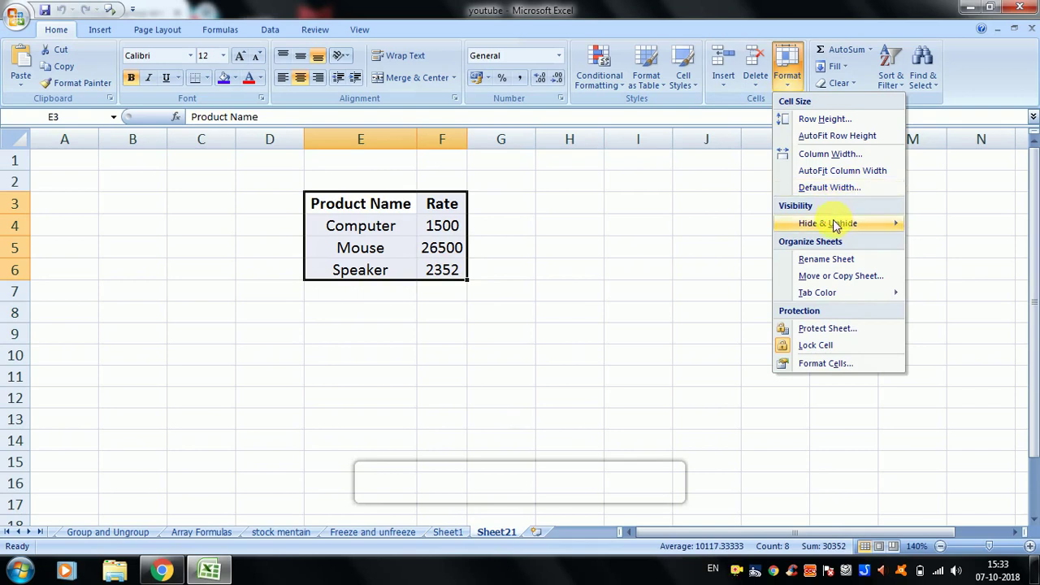
mouse_move(835, 224)
click(947, 312)
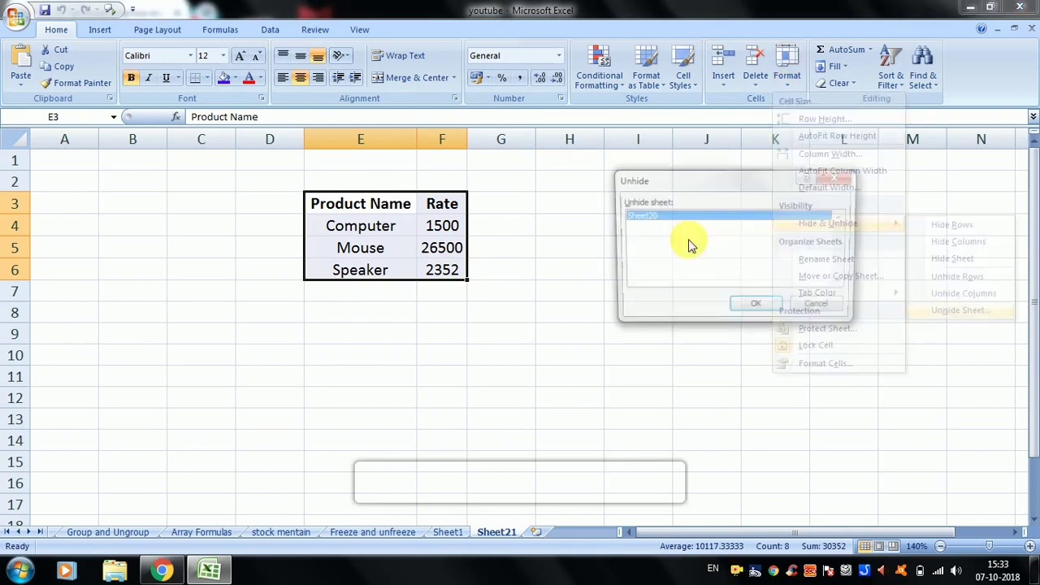
click(734, 313)
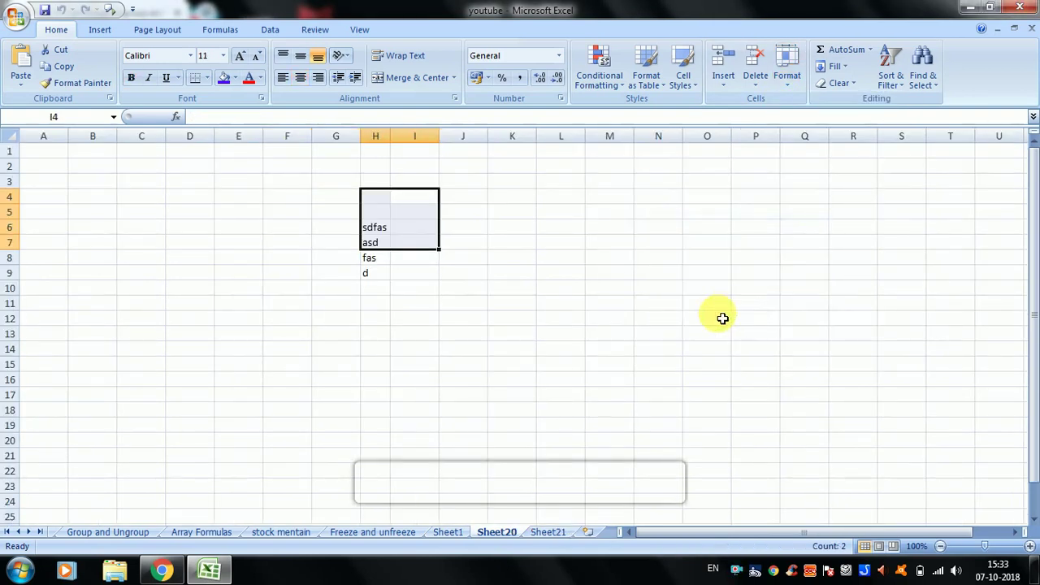
- Switch between Sheet21, Sheet20 and Sheet1, settle on Sheet21 and open the Format dropdown
click(549, 535)
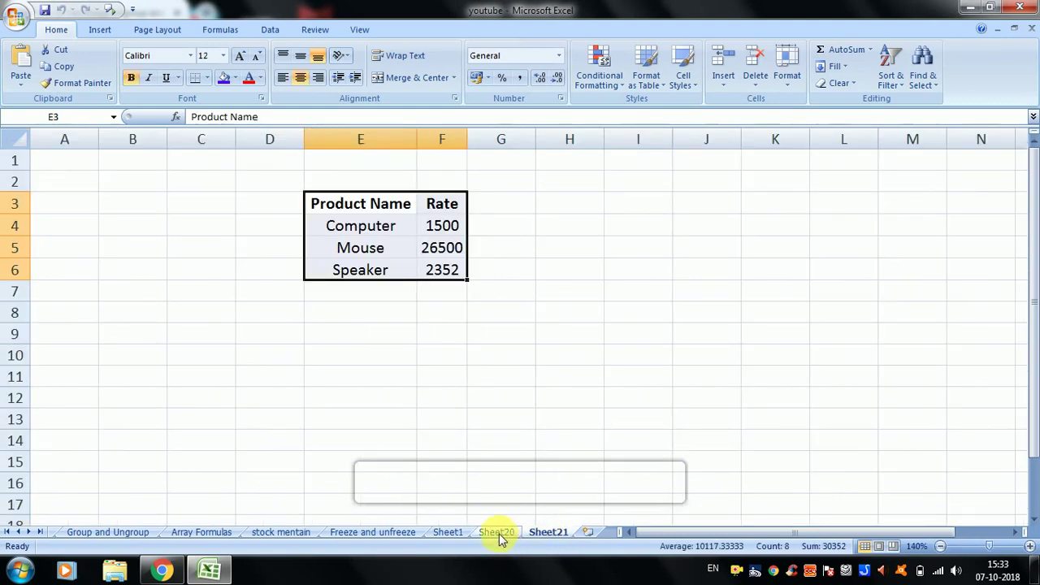
click(499, 533)
click(448, 532)
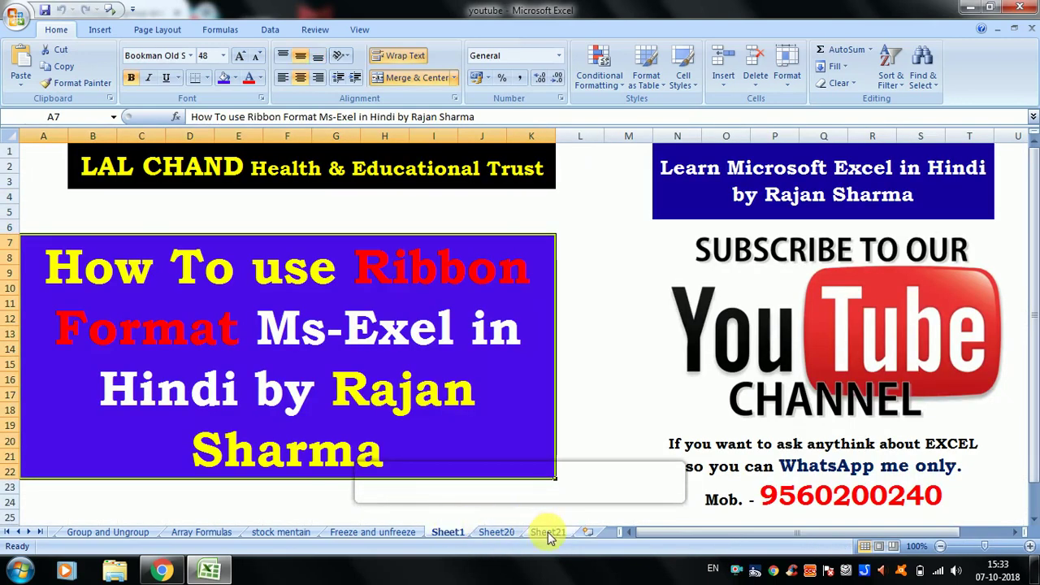
click(549, 533)
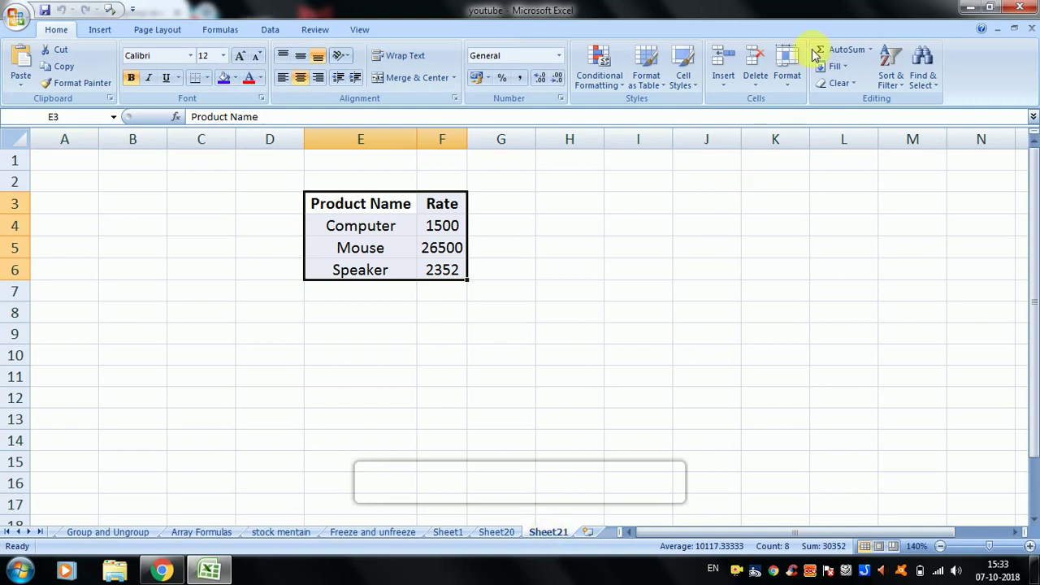
click(784, 81)
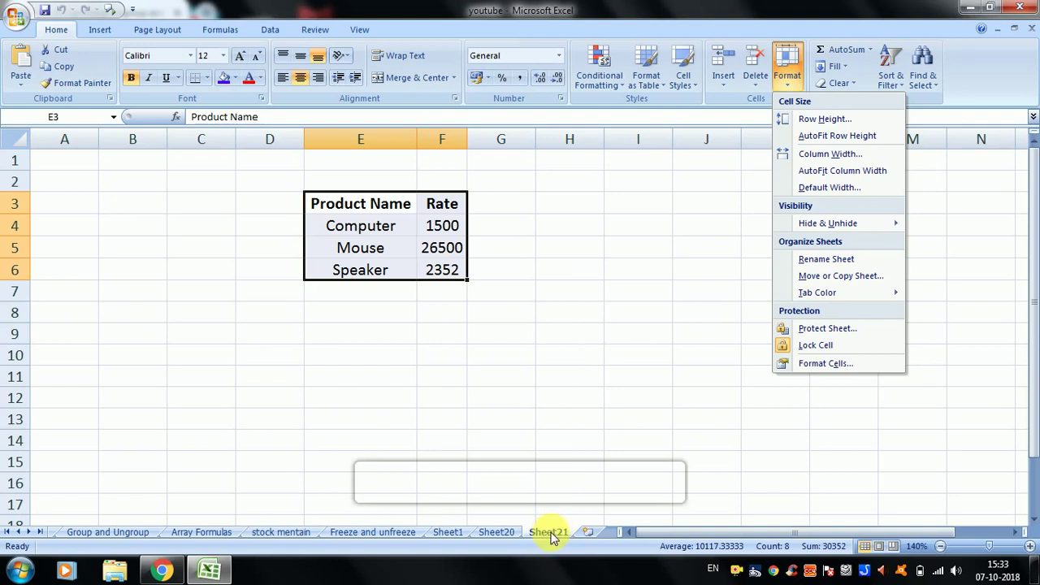
- Replace the tab name Sheet21 with 'format' using Rename Sheet
click(817, 258)
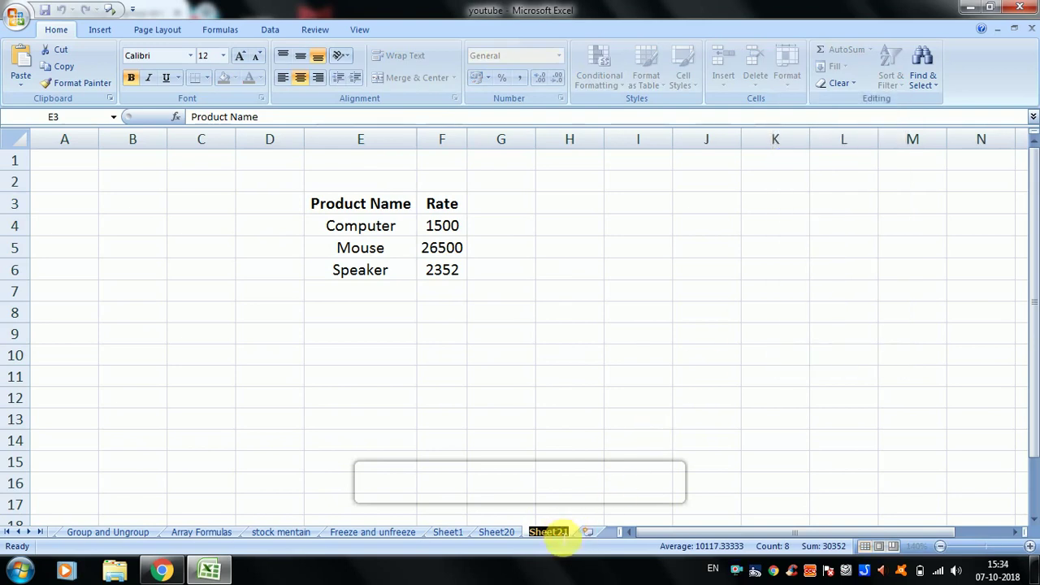
key(BackSpace)
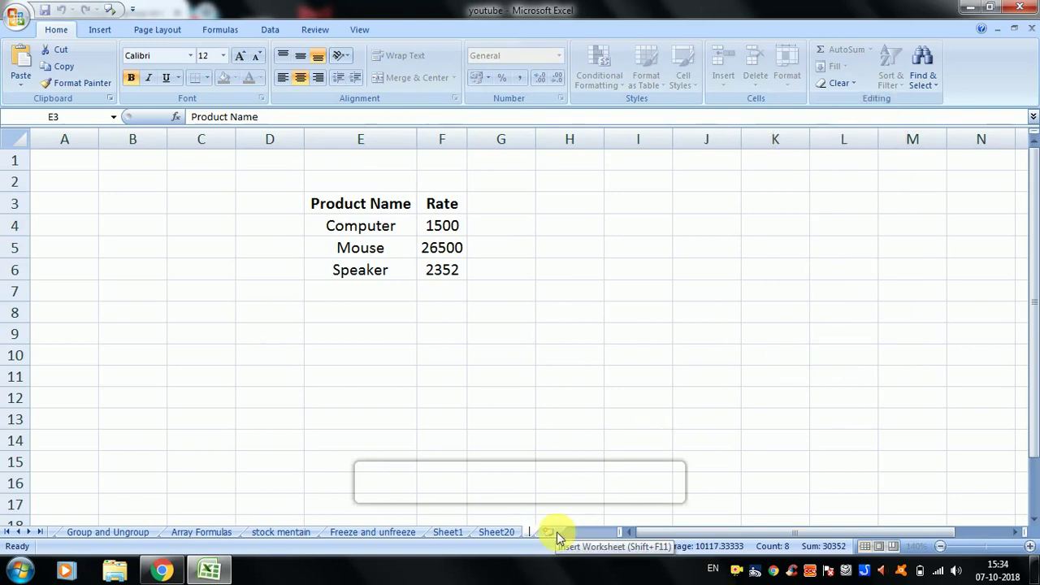
text(format)
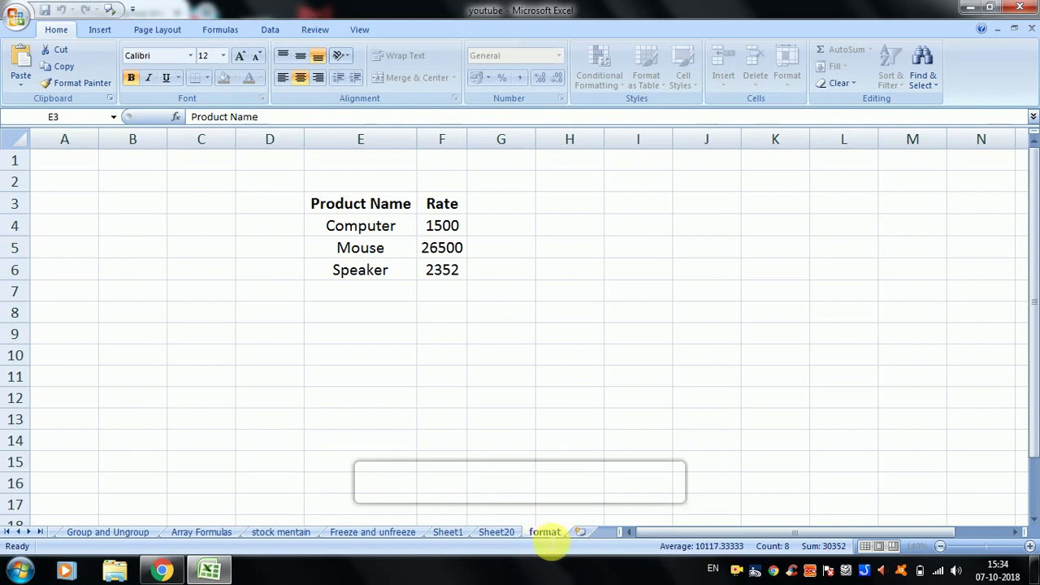
click(590, 337)
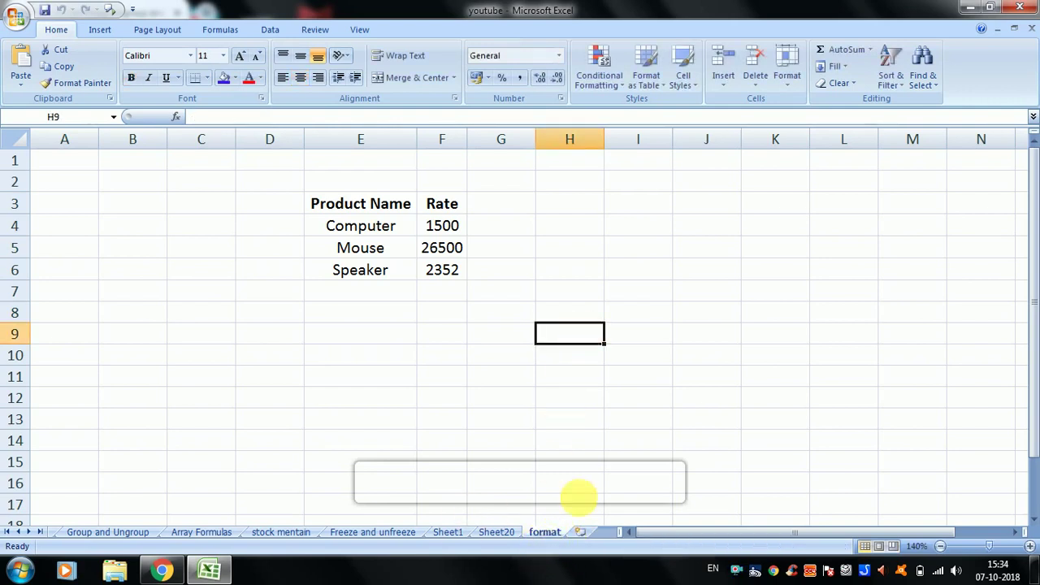
click(685, 316)
click(588, 336)
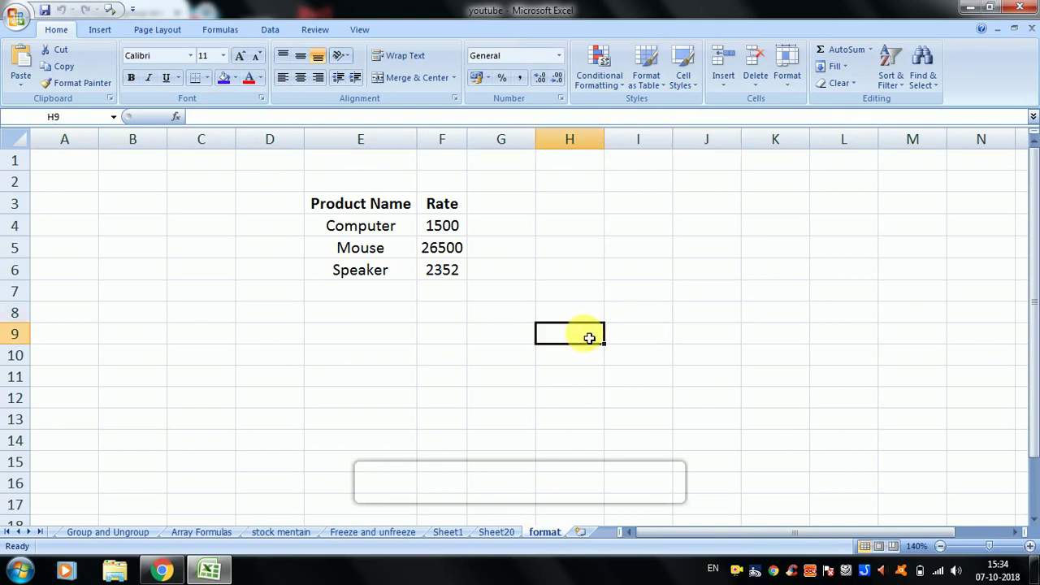
click(787, 72)
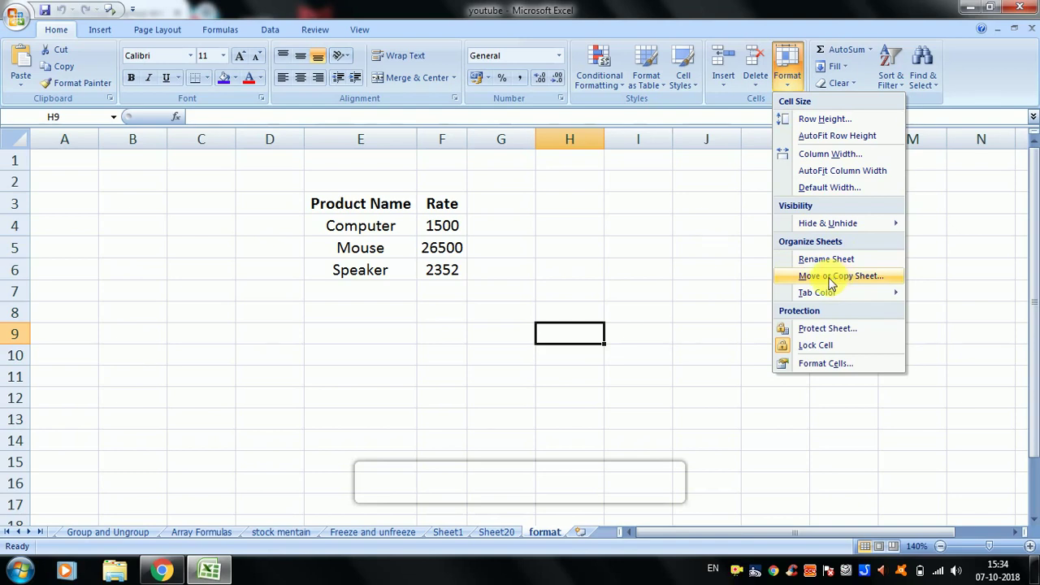
- In Move or Copy, clear Create a copy and move the sheet before Freeze and unfreeze
click(831, 278)
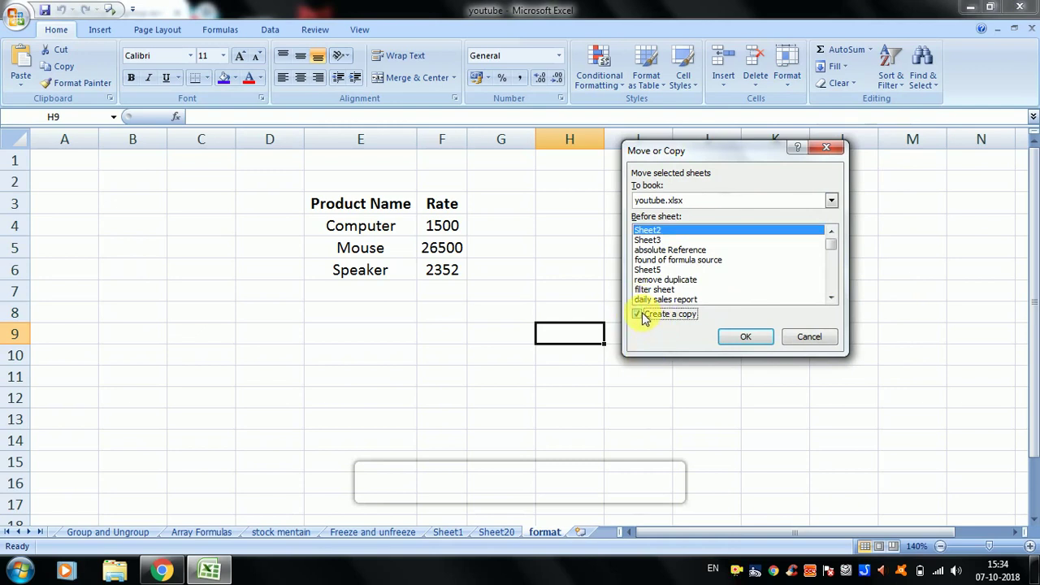
click(638, 314)
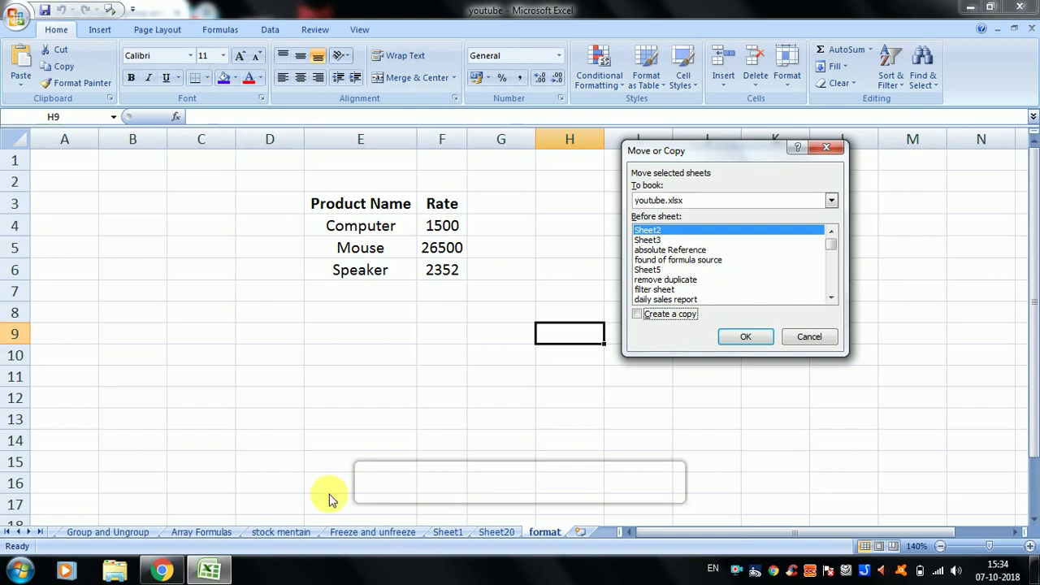
mouse_move(833, 248)
mouse_down()
mouse_move(833, 299)
mouse_move(833, 240)
mouse_up()
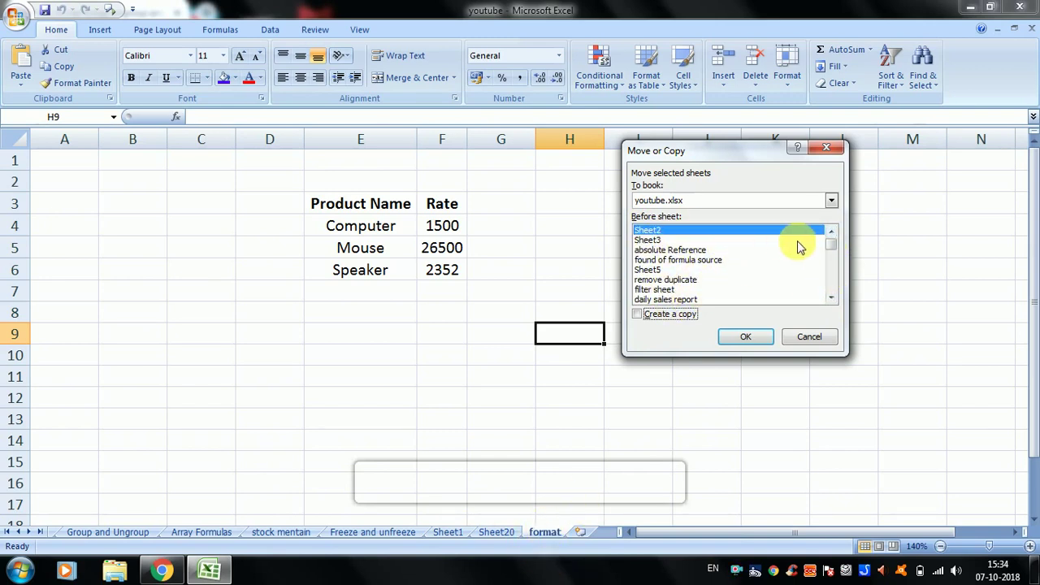
mouse_move(835, 248)
mouse_down()
mouse_move(833, 261)
mouse_move(832, 236)
mouse_up()
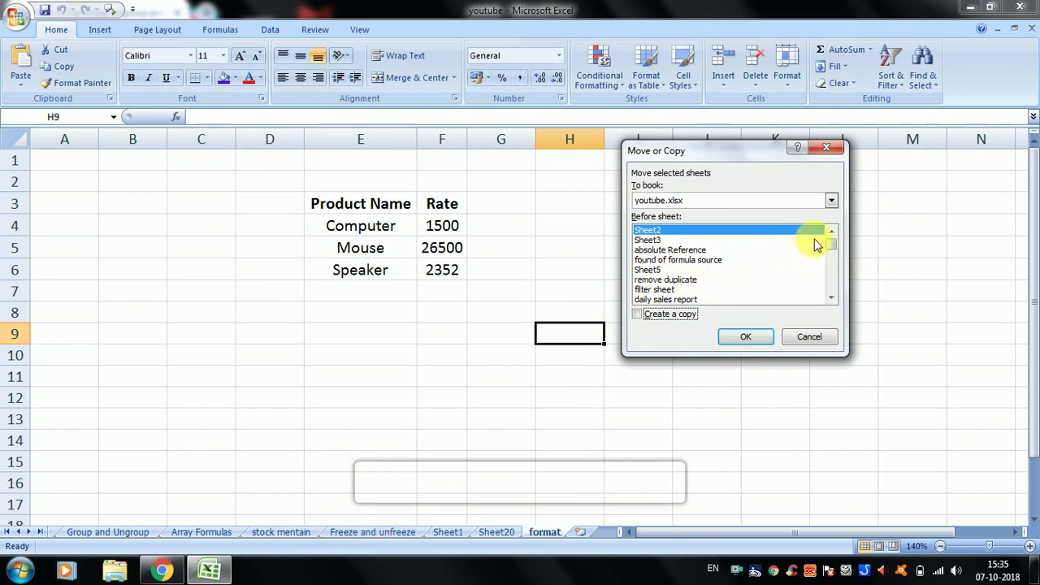
drag(826, 240, 829, 295)
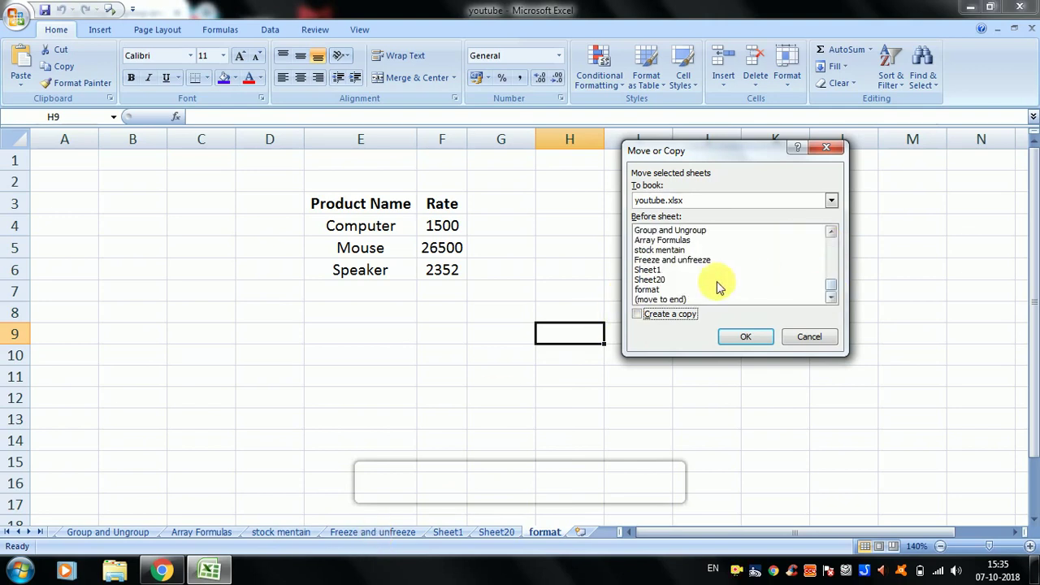
click(694, 260)
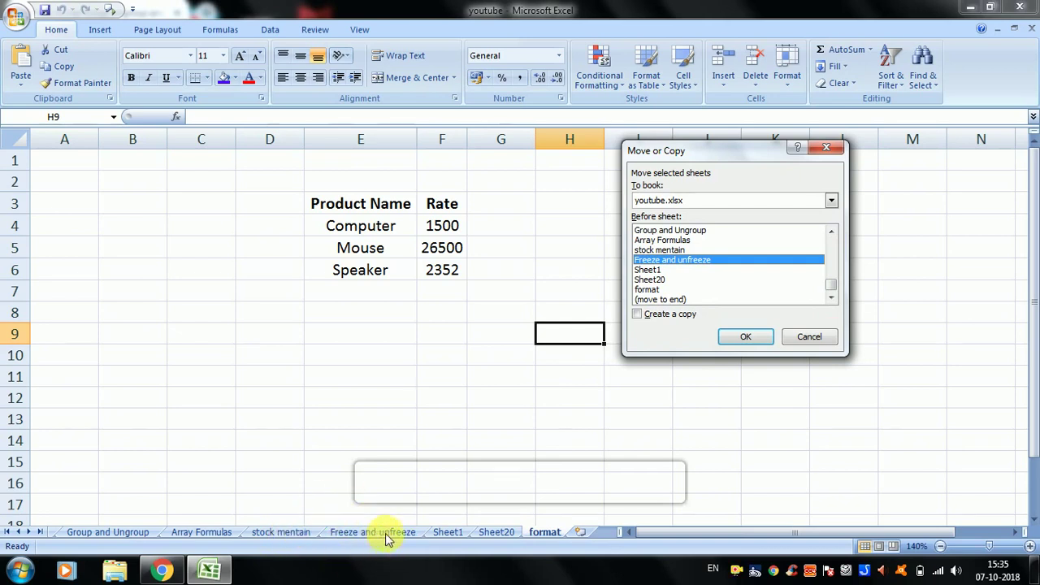
click(737, 341)
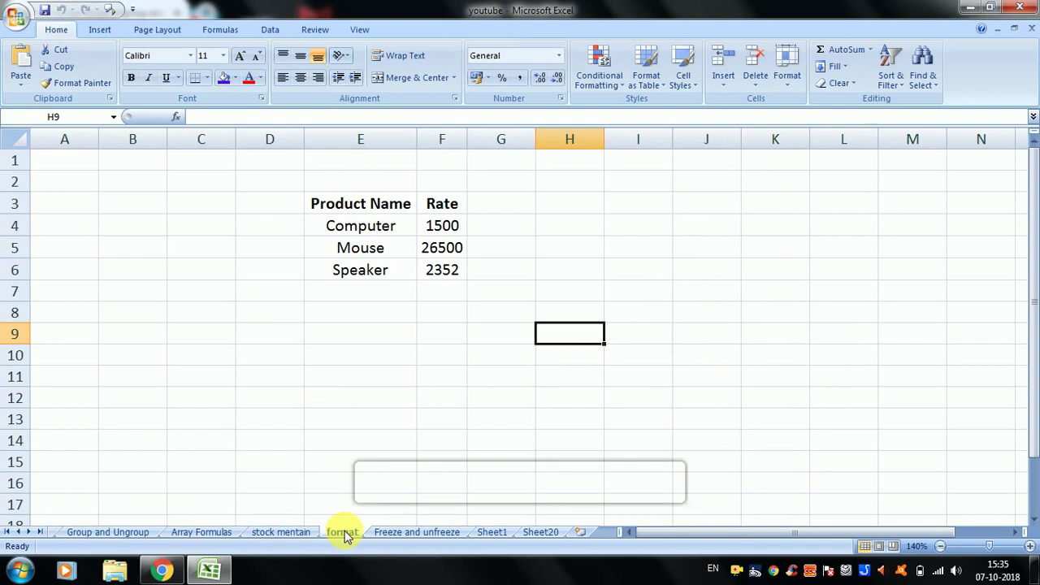
- Copy the format sheet with Create a copy ticked, placing it before format
click(790, 85)
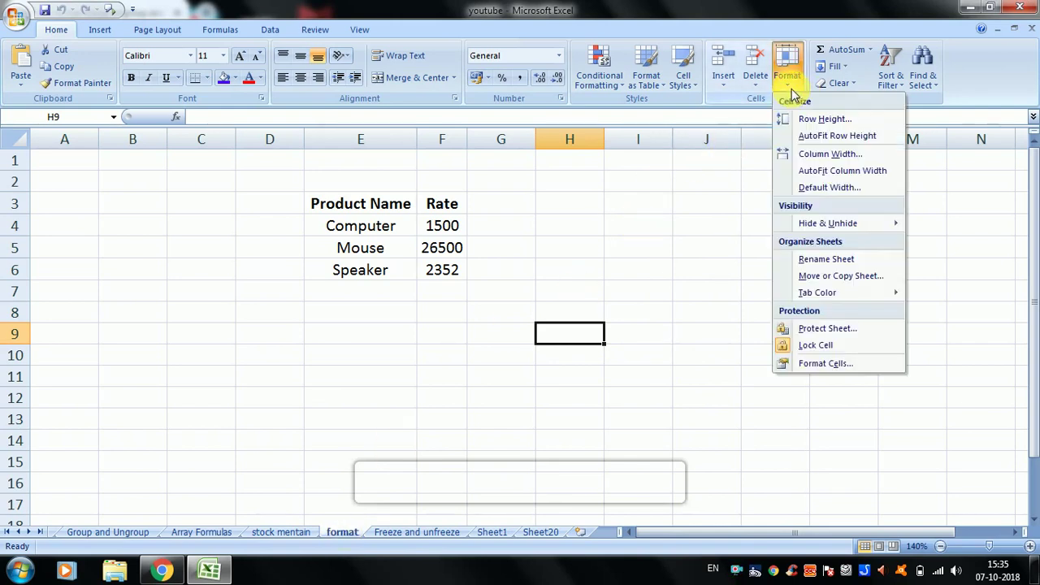
click(837, 276)
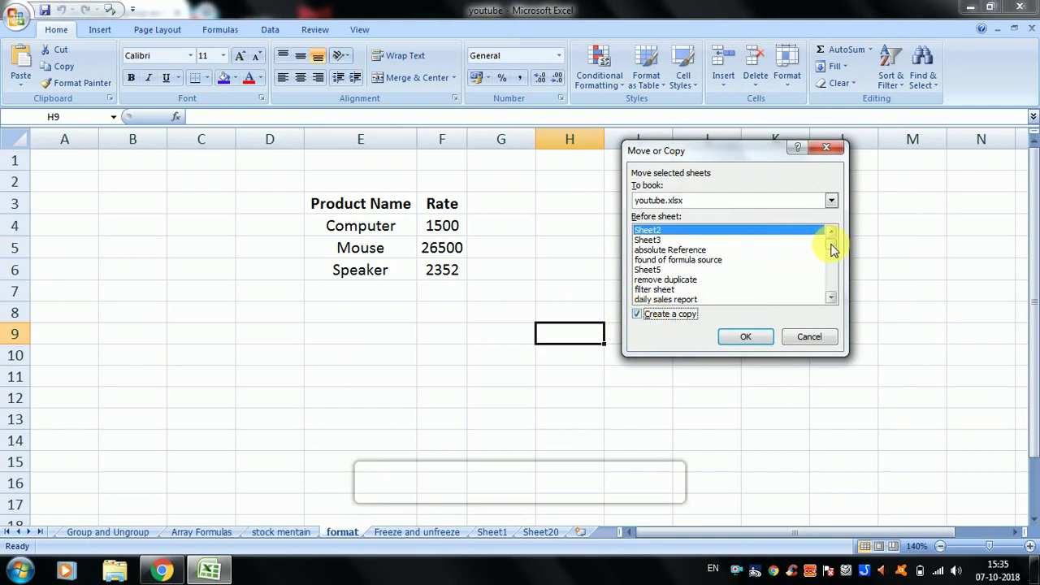
drag(832, 247, 832, 290)
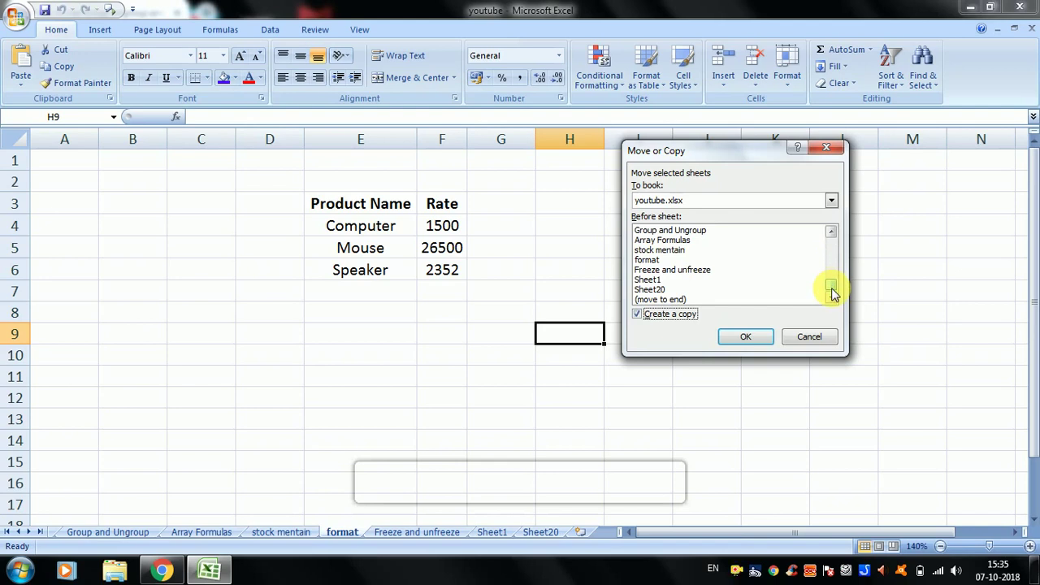
click(650, 260)
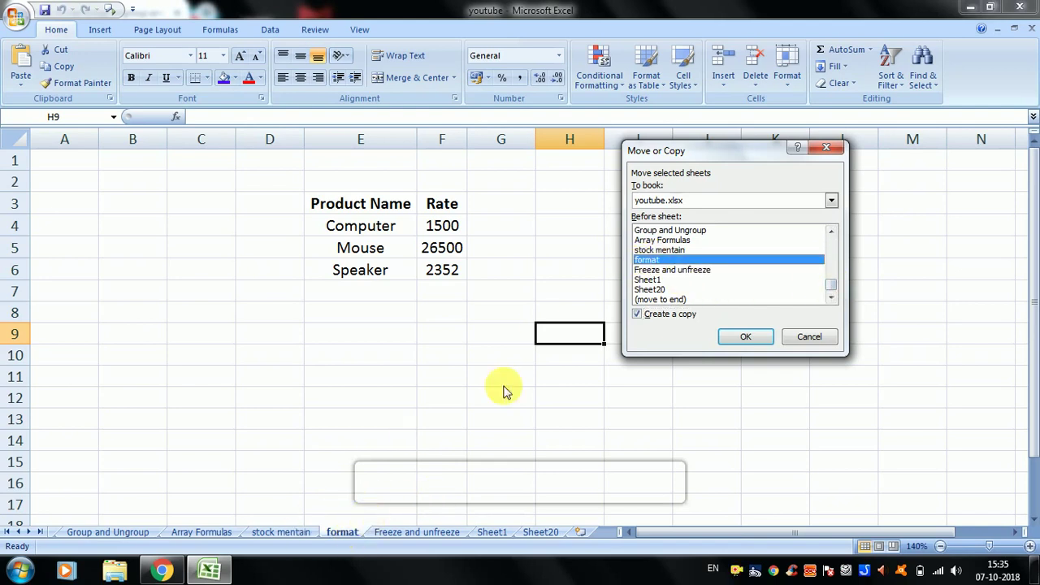
click(745, 337)
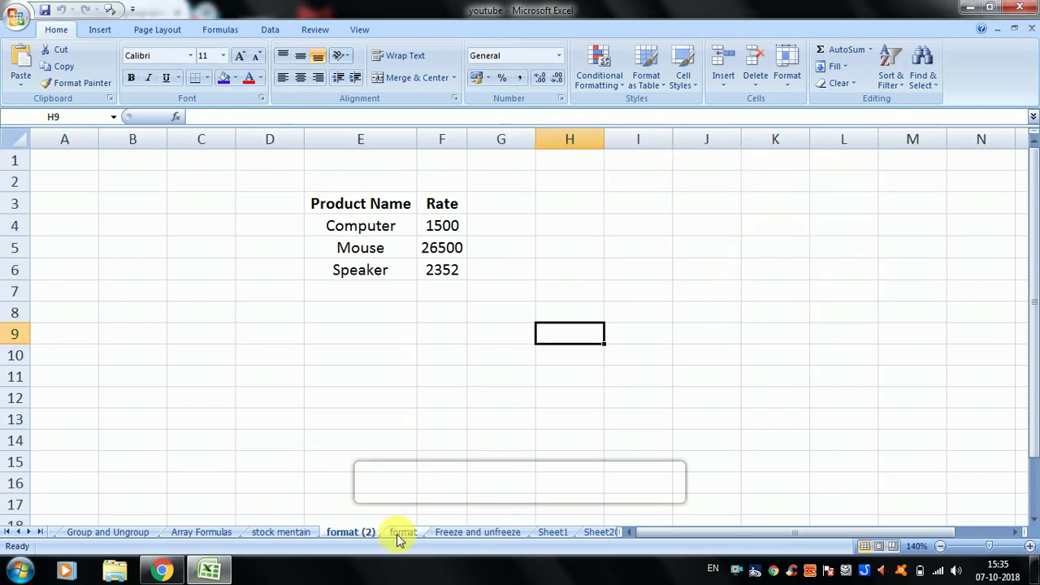
- Switch between the format and format (2) sheets to compare them
click(403, 534)
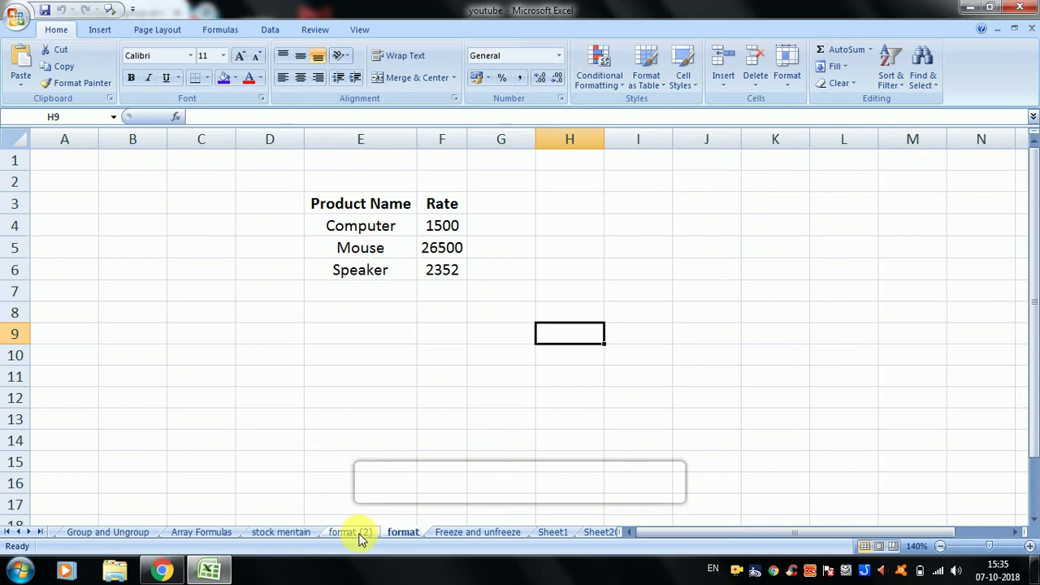
click(362, 533)
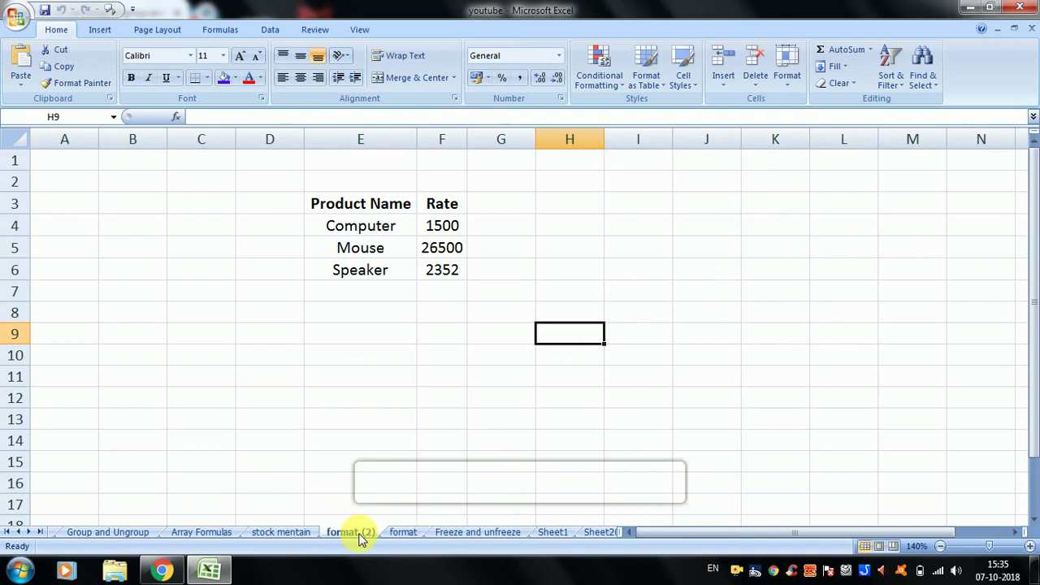
click(403, 535)
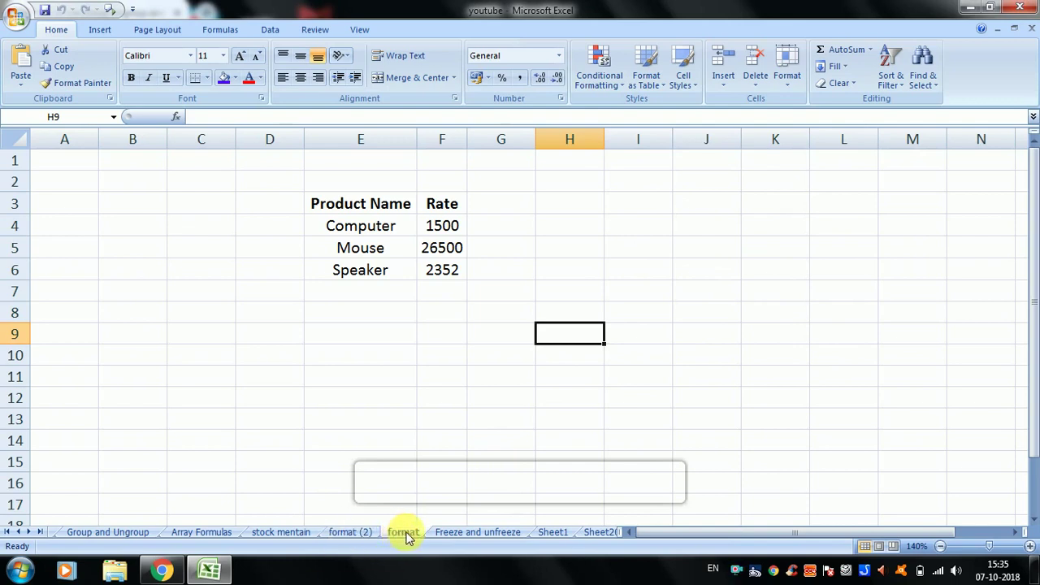
click(358, 536)
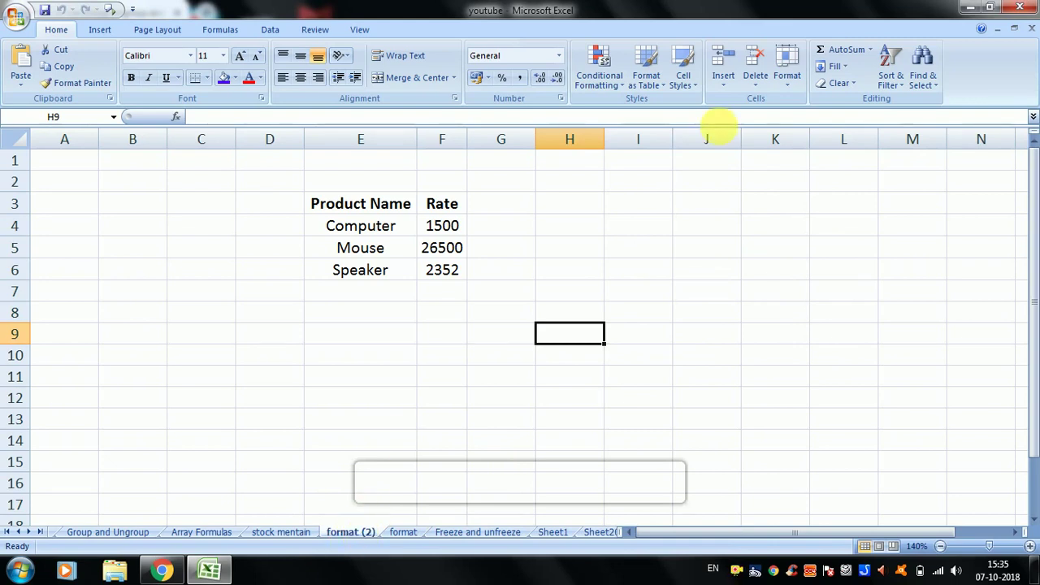
- Colour the format (2) tab yellow
click(788, 72)
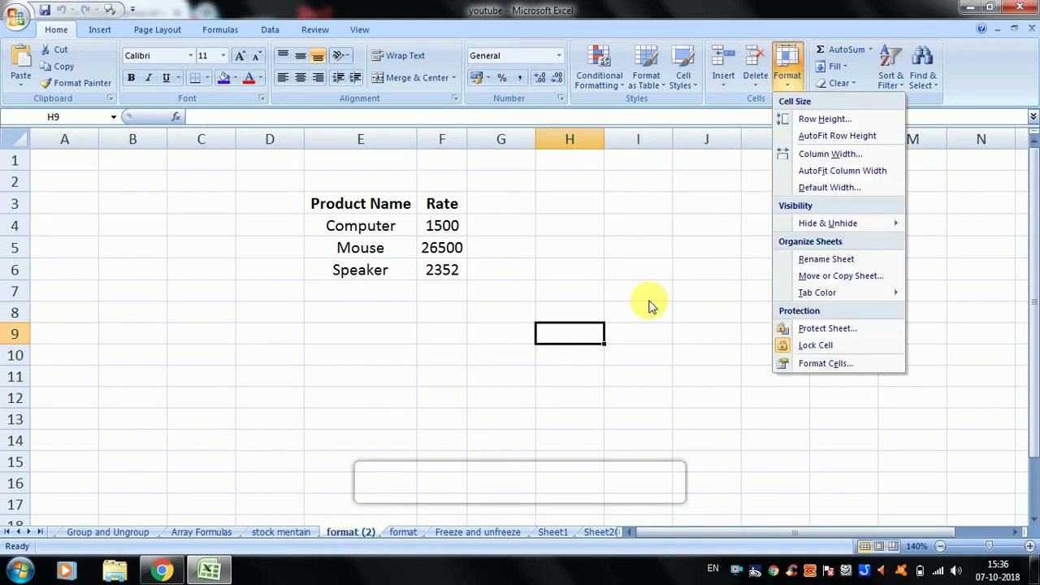
click(599, 334)
click(788, 71)
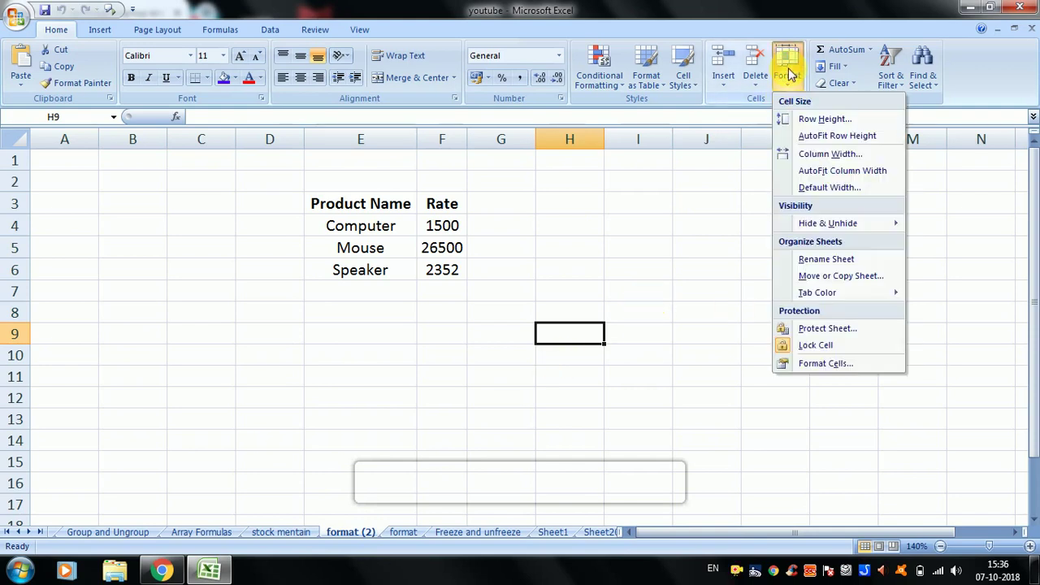
mouse_move(822, 291)
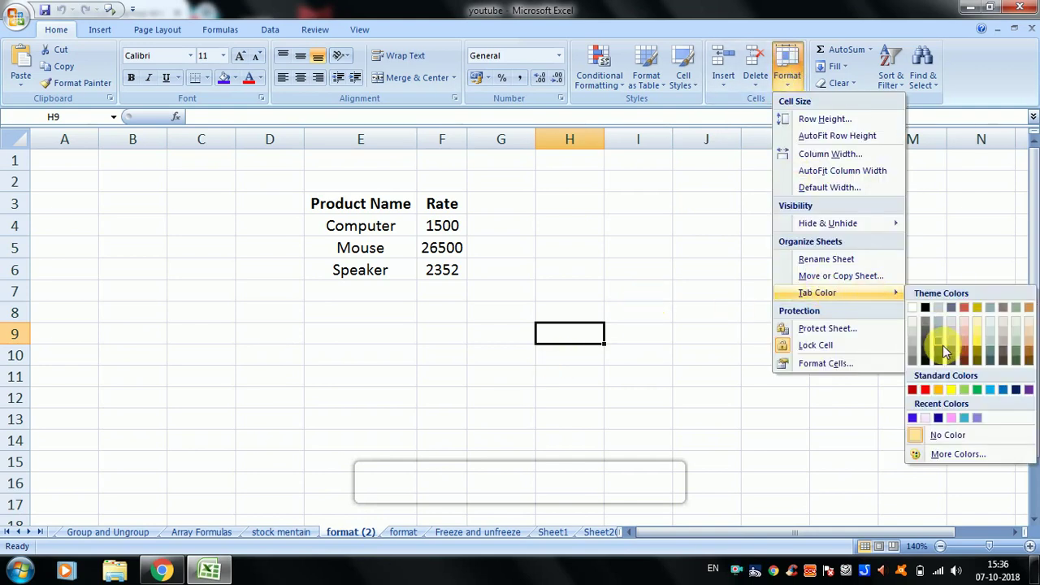
click(954, 391)
click(501, 459)
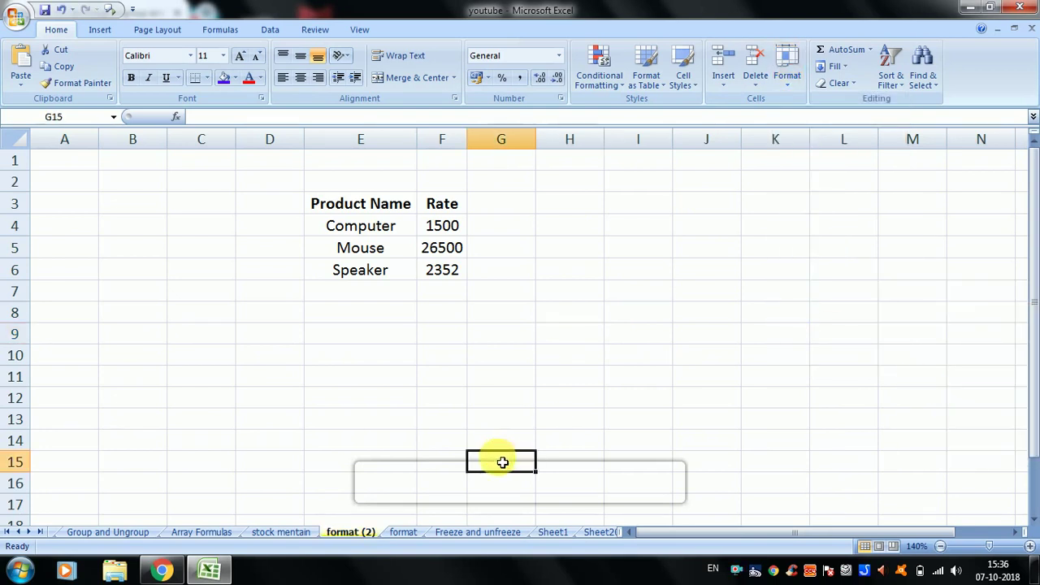
- Colour the format sheet's tab red
click(404, 532)
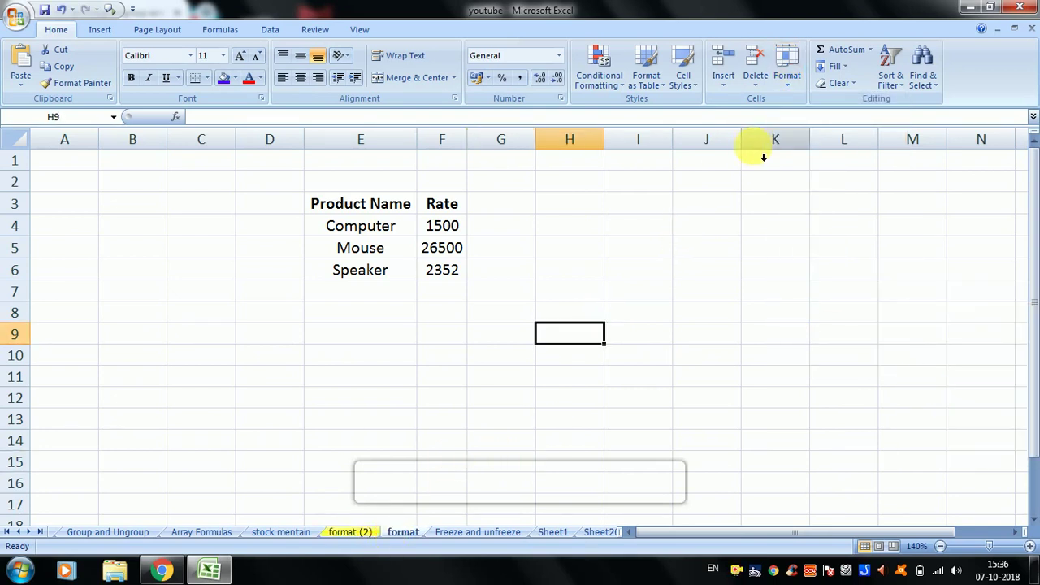
click(788, 73)
mouse_move(856, 295)
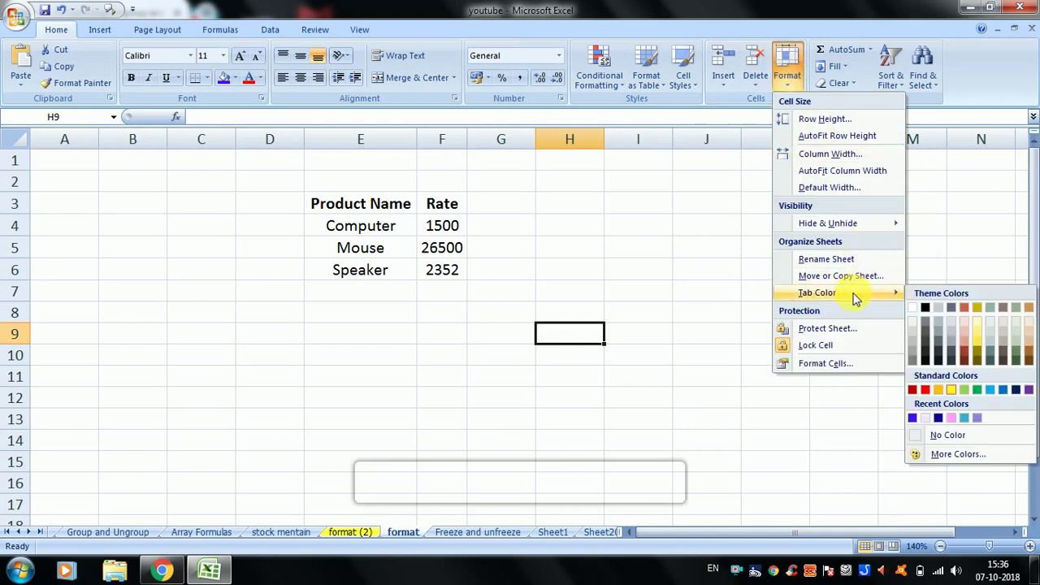
click(925, 390)
click(525, 488)
- Switch to the Freeze and unfreeze sheet and colour its tab purple
click(468, 535)
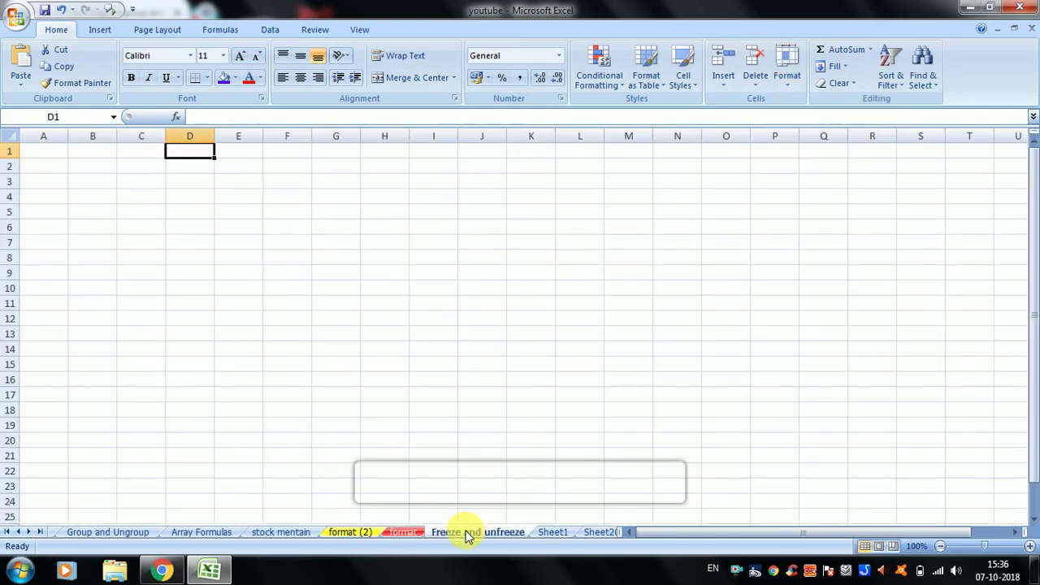
click(413, 536)
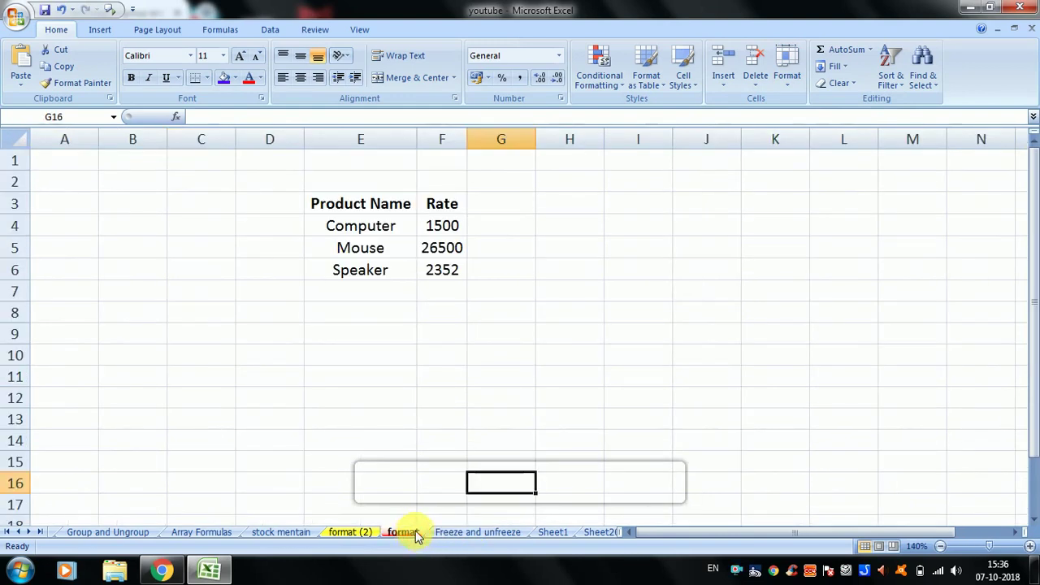
click(464, 532)
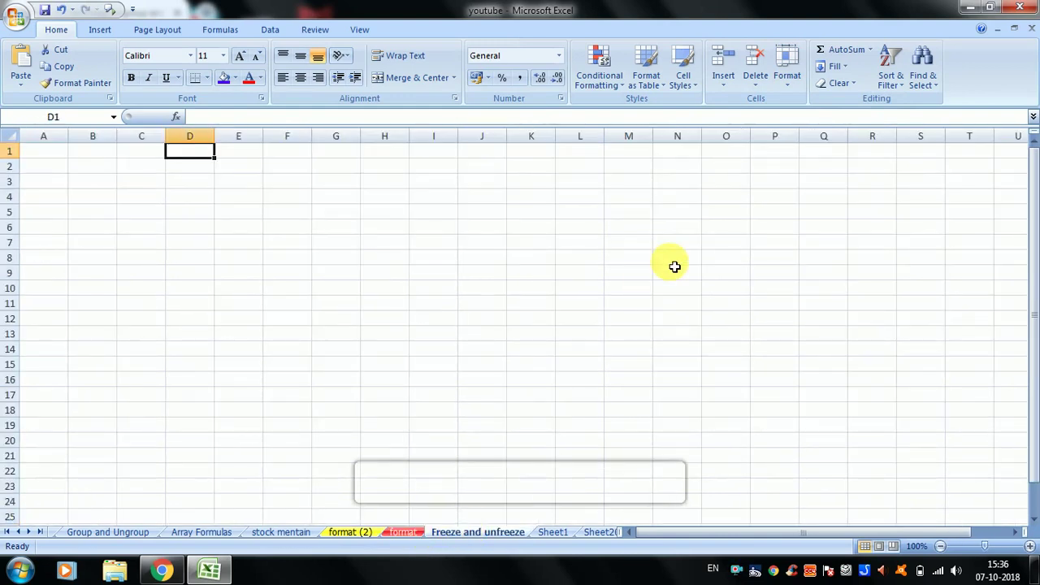
click(785, 81)
mouse_move(850, 294)
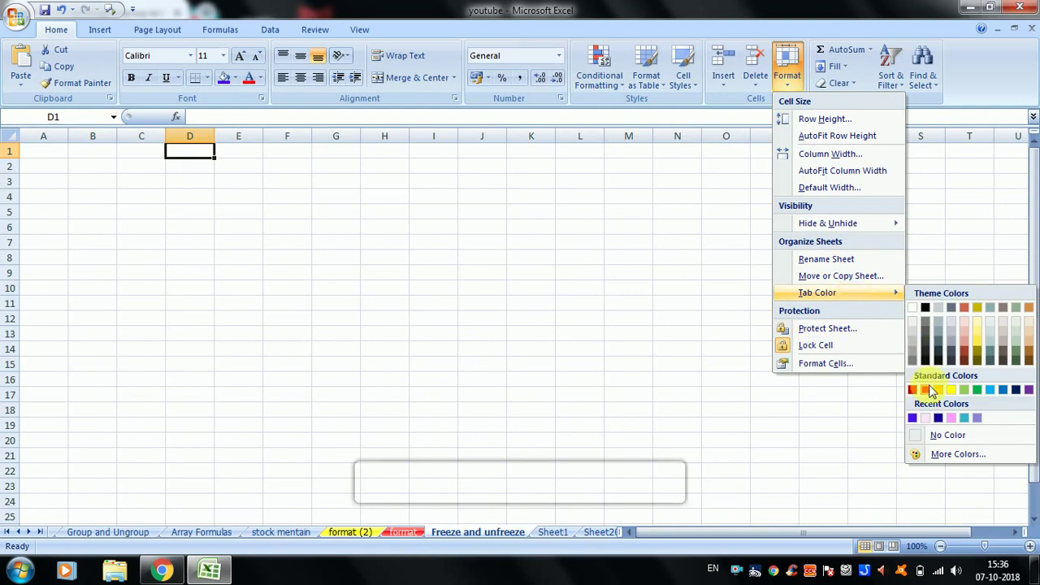
click(913, 417)
click(688, 413)
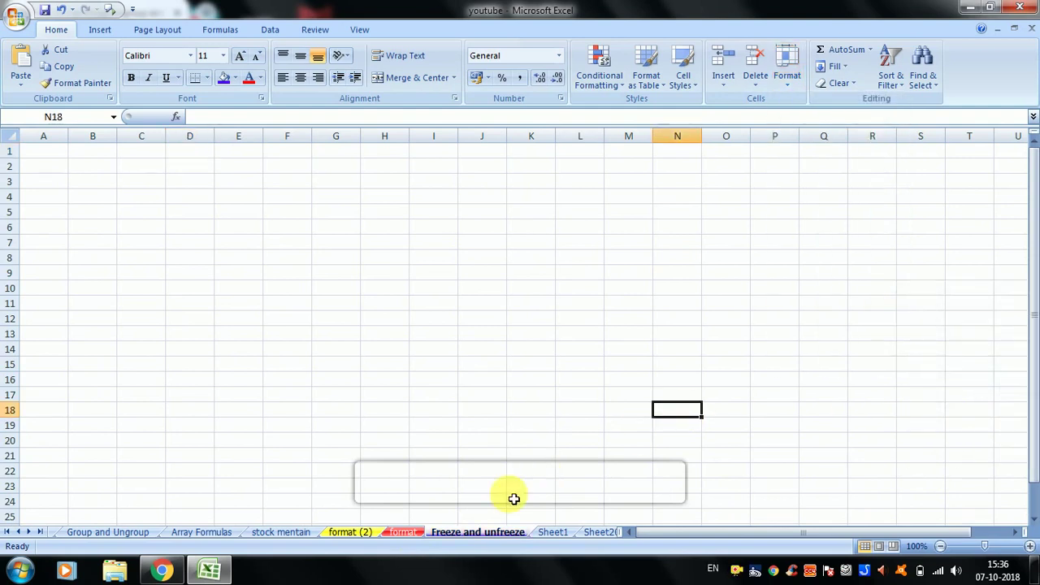
- Check the tab colours on format and Freeze and unfreeze, closing the Format menu unused
click(411, 534)
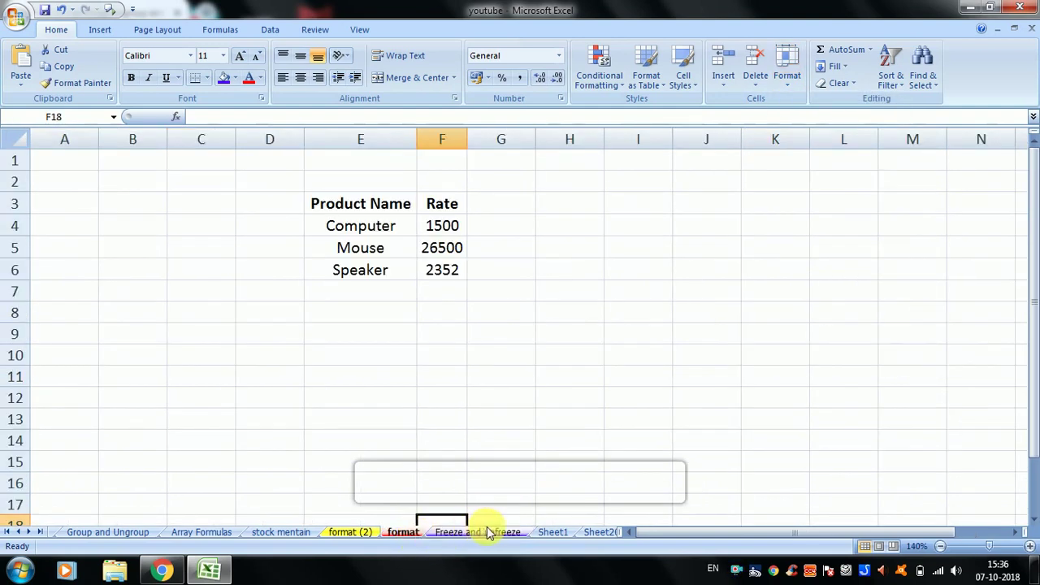
click(486, 533)
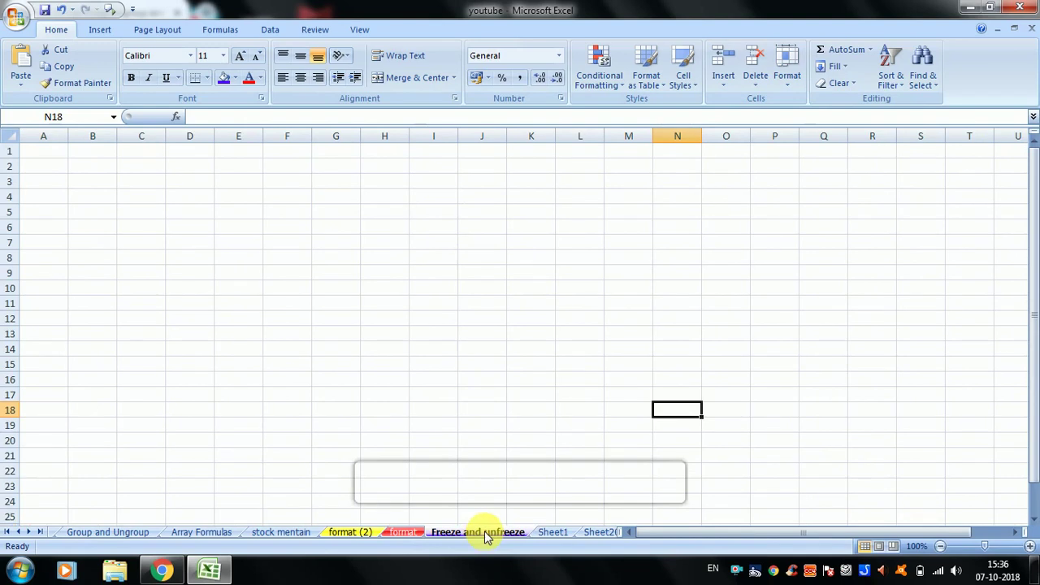
click(785, 88)
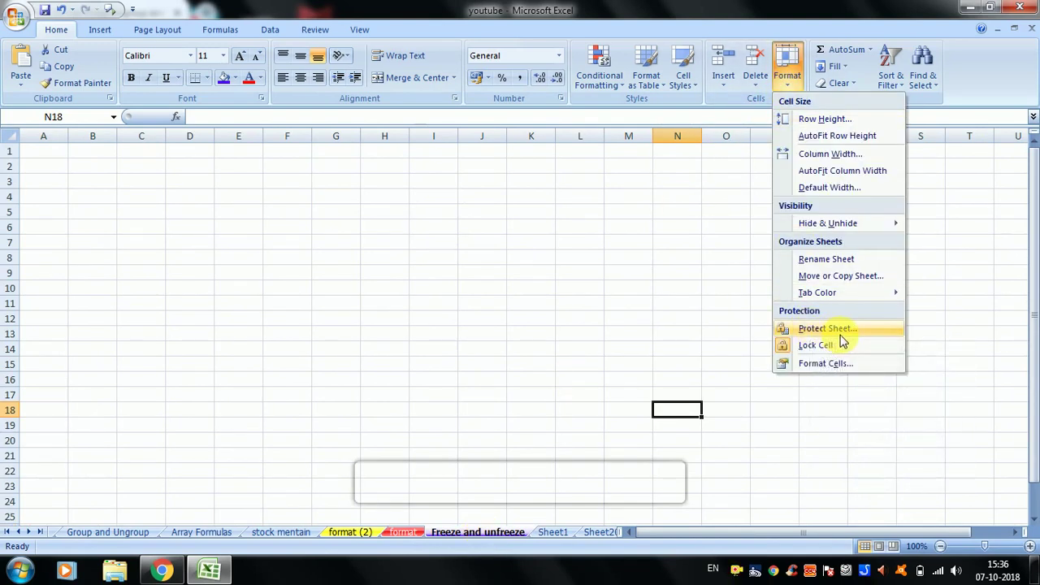
click(532, 397)
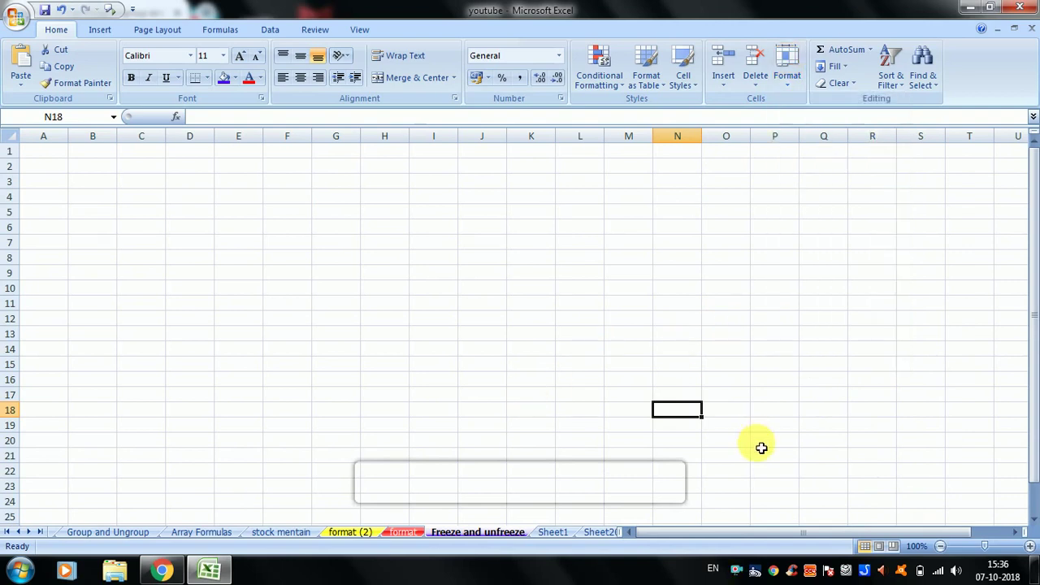
- Switch to the format sheet and select cells in and beside the product table
click(398, 532)
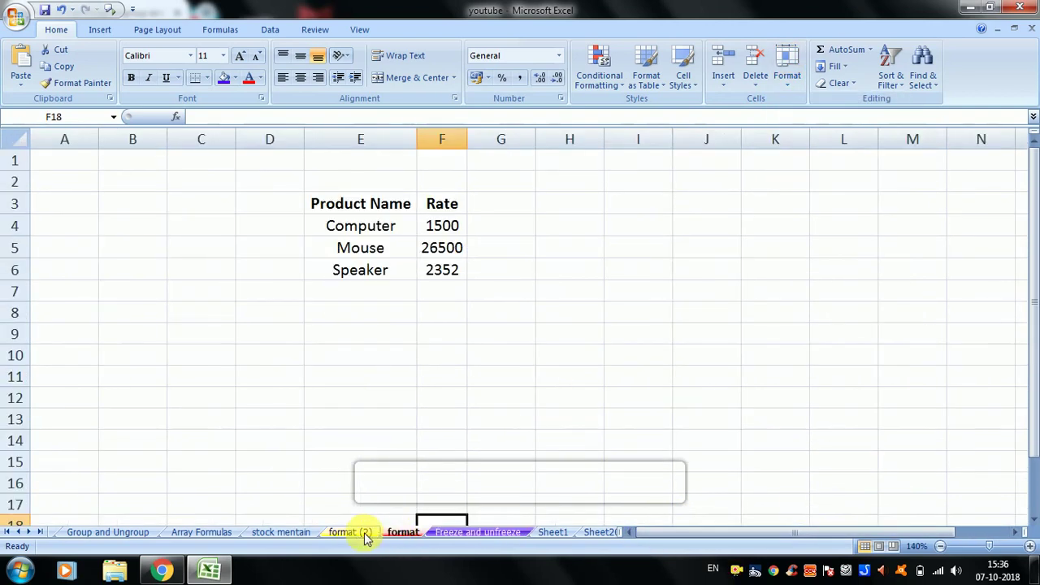
click(425, 244)
click(341, 223)
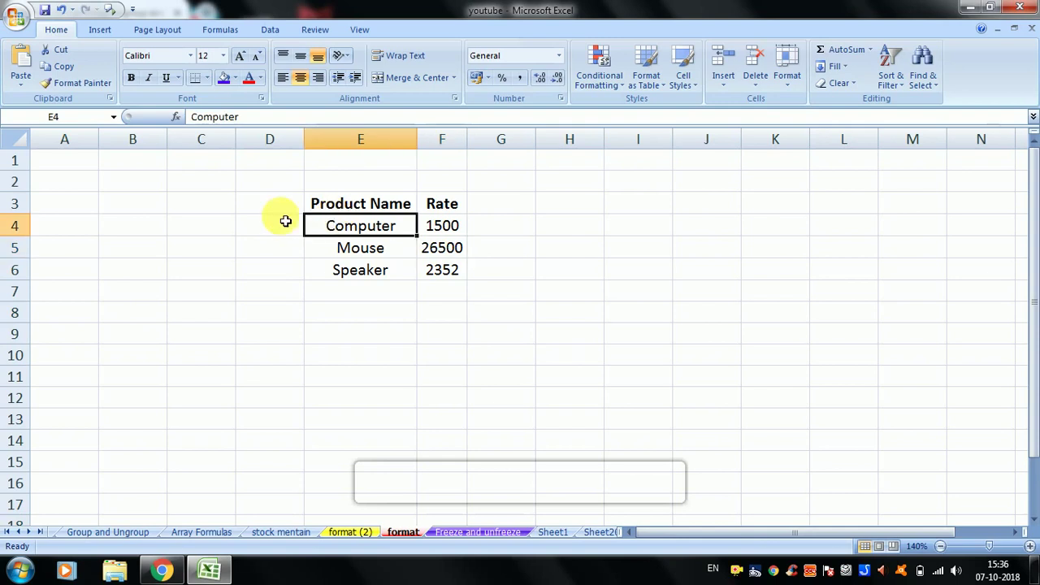
click(219, 233)
click(524, 204)
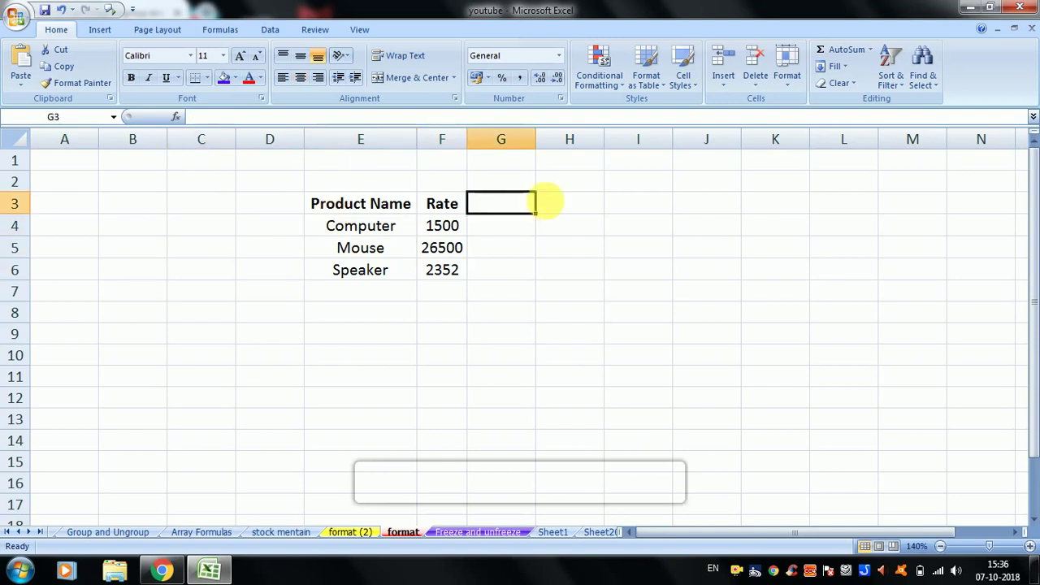
- Make a trial entry 'ram' in empty cell H4, then reselect H4 and H5
click(602, 228)
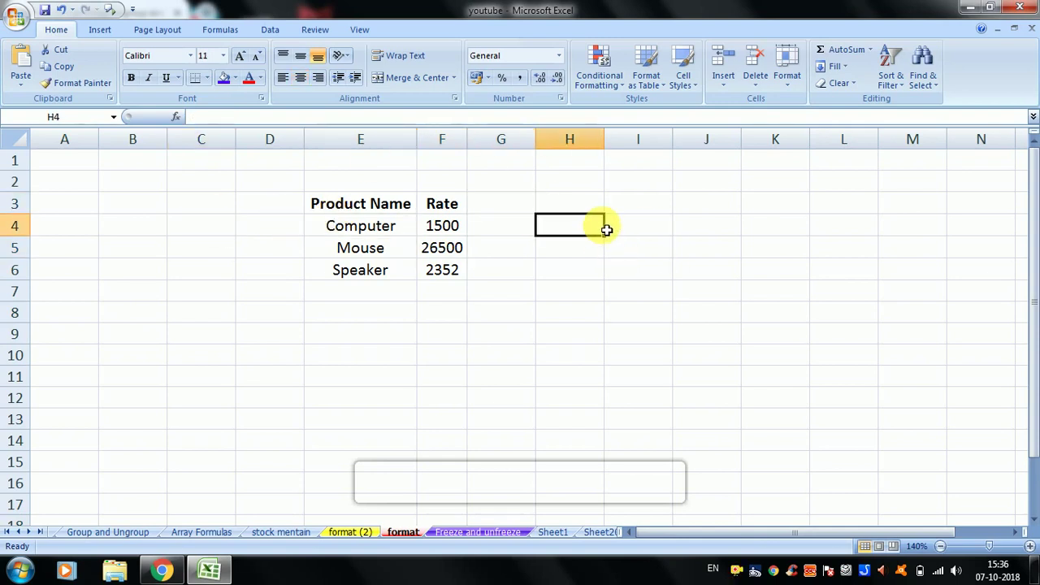
text(ram)
key(Return)
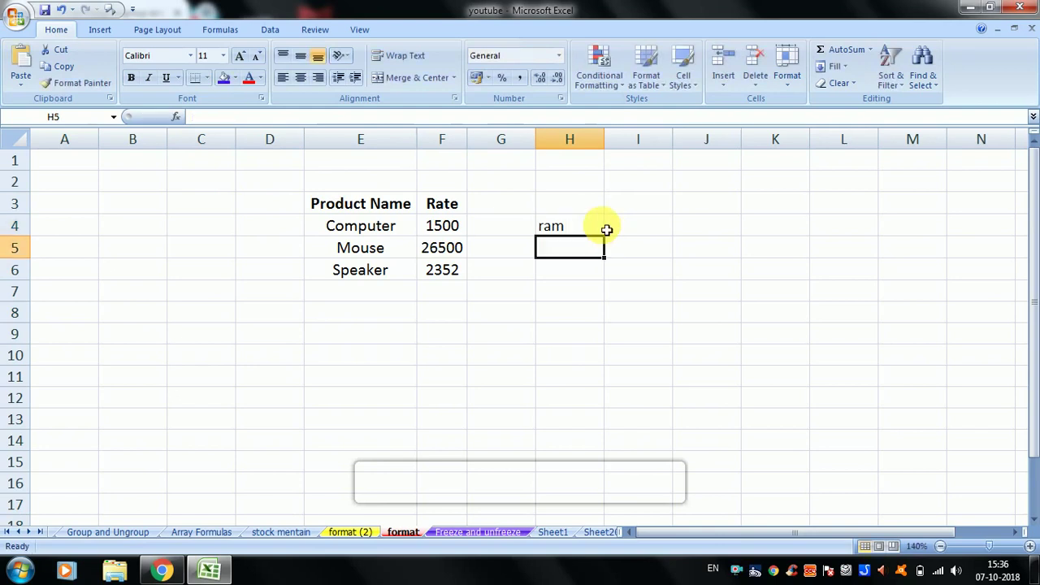
click(583, 234)
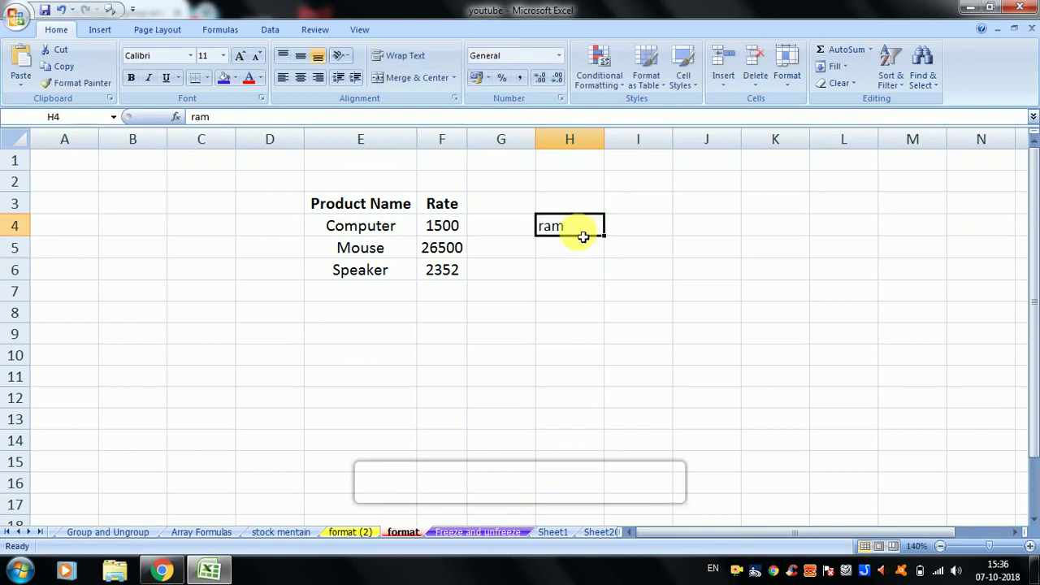
click(580, 248)
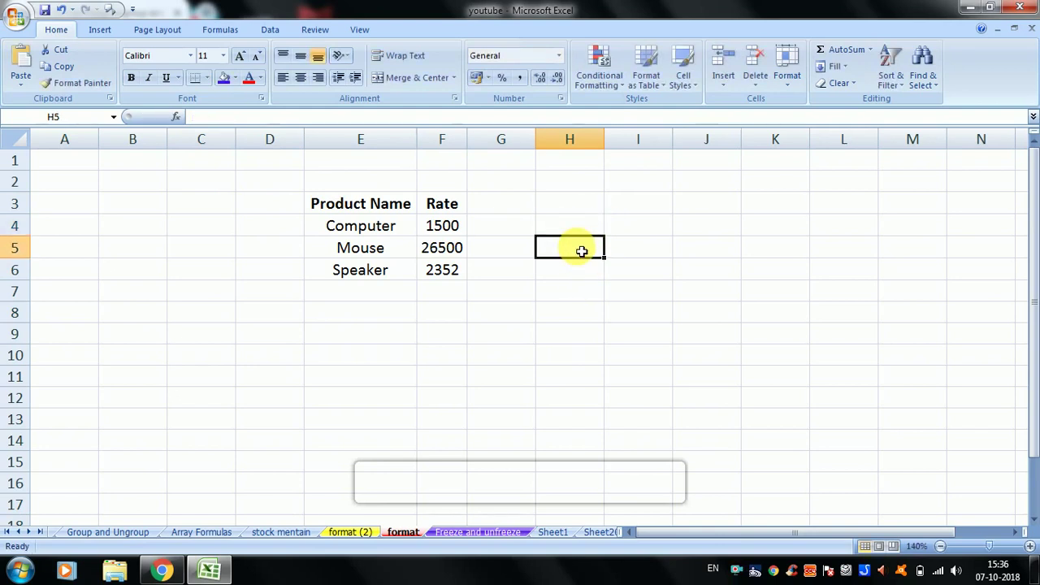
- Select ranges around the product table, including E2:N8, then deselect by picking B8
drag(142, 176, 452, 330)
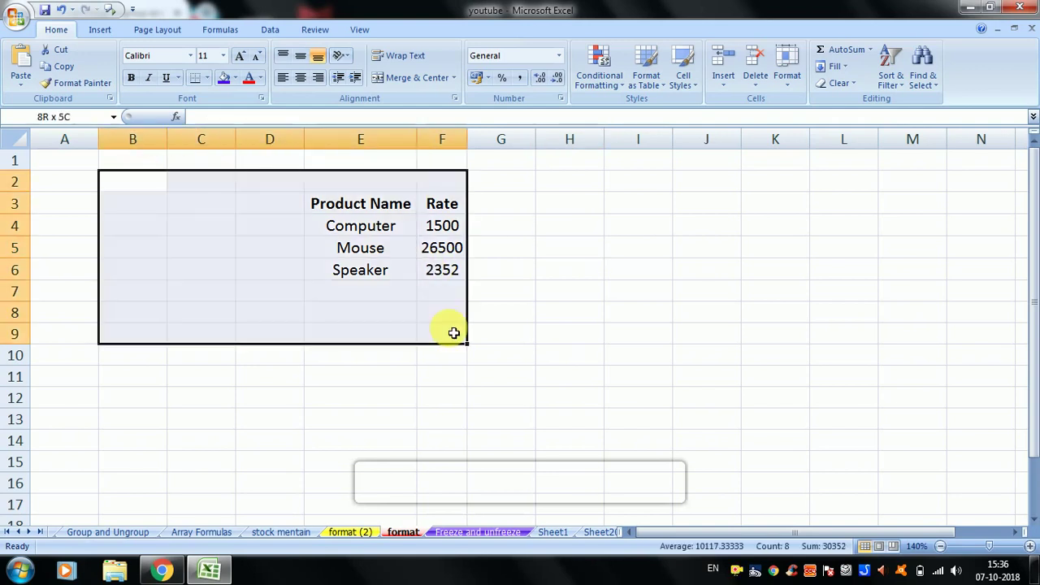
click(750, 353)
drag(959, 179, 360, 332)
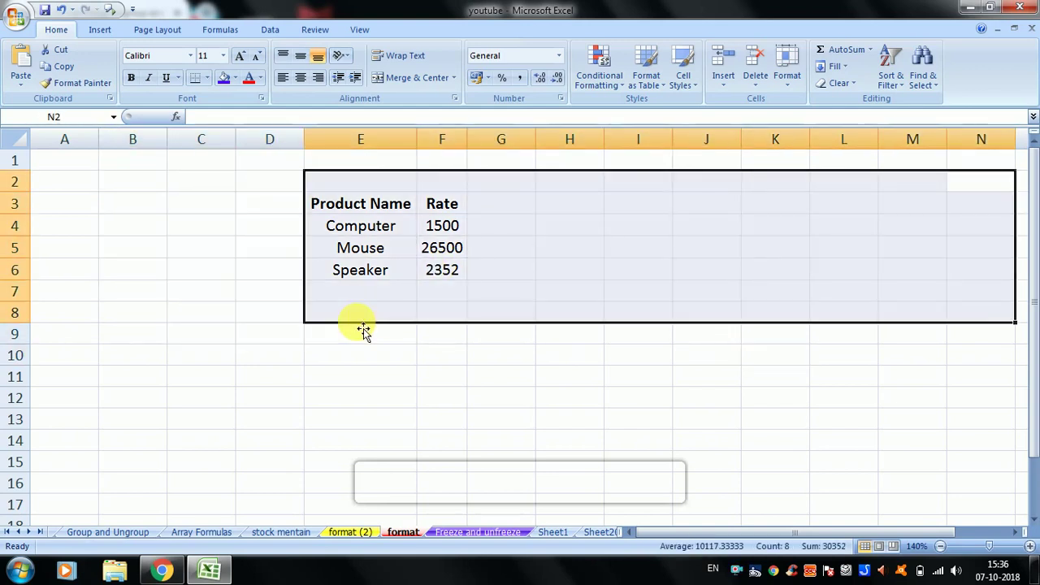
click(150, 312)
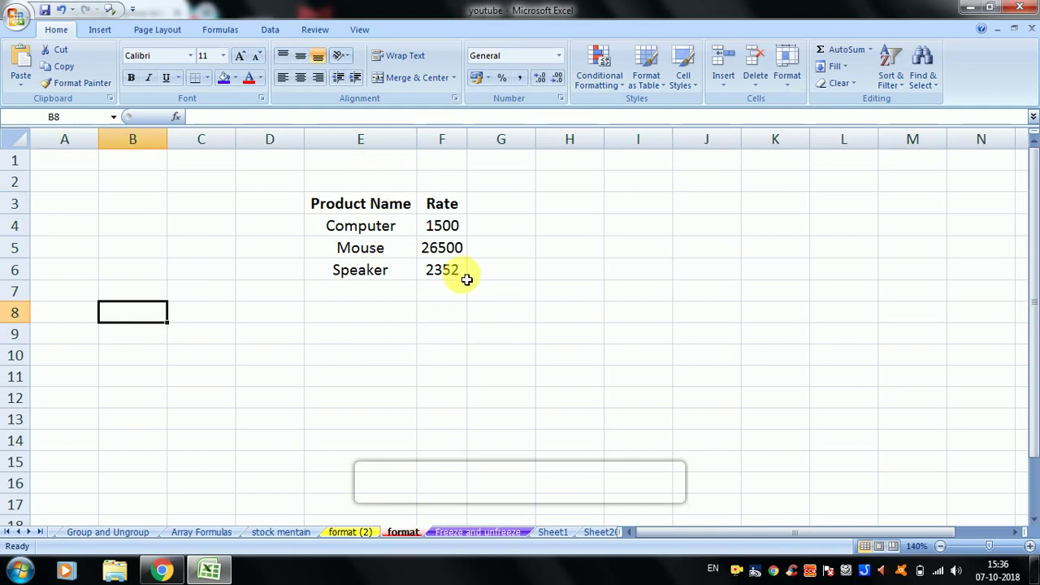
- Protect the format sheet with a password via Home > Format > Protect Sheet, confirming it twice
click(793, 81)
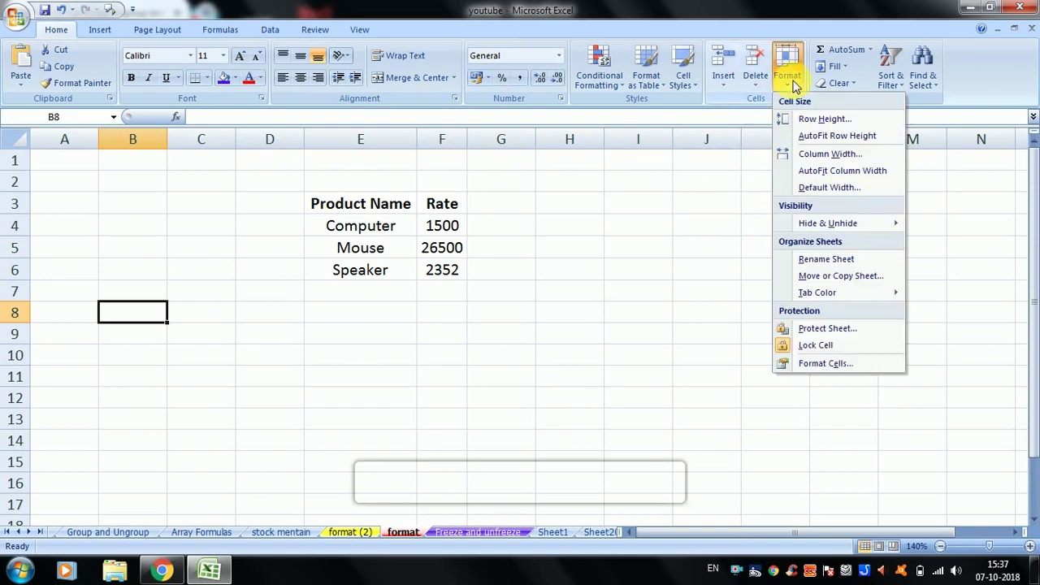
click(817, 328)
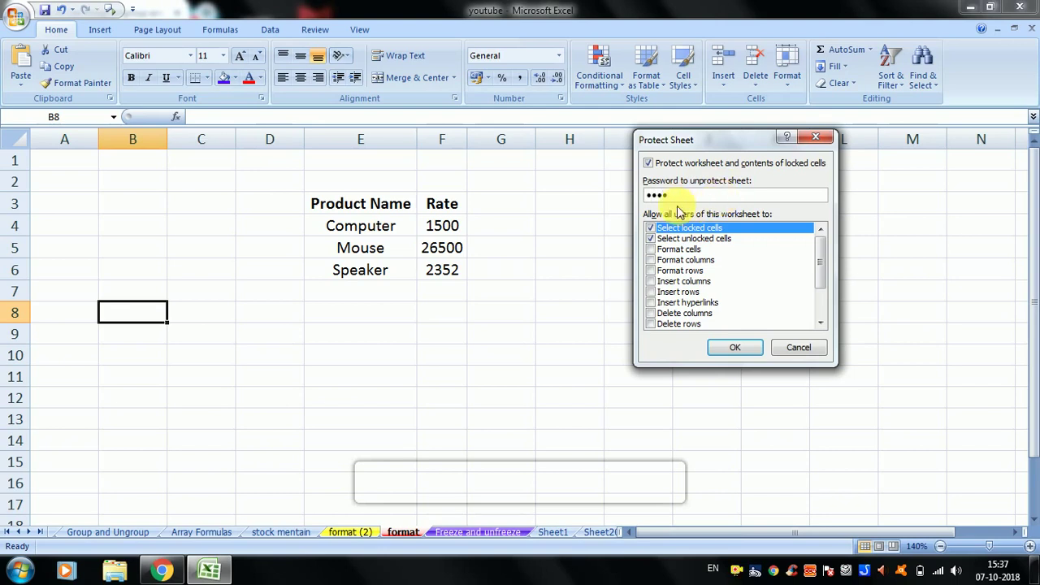
click(734, 349)
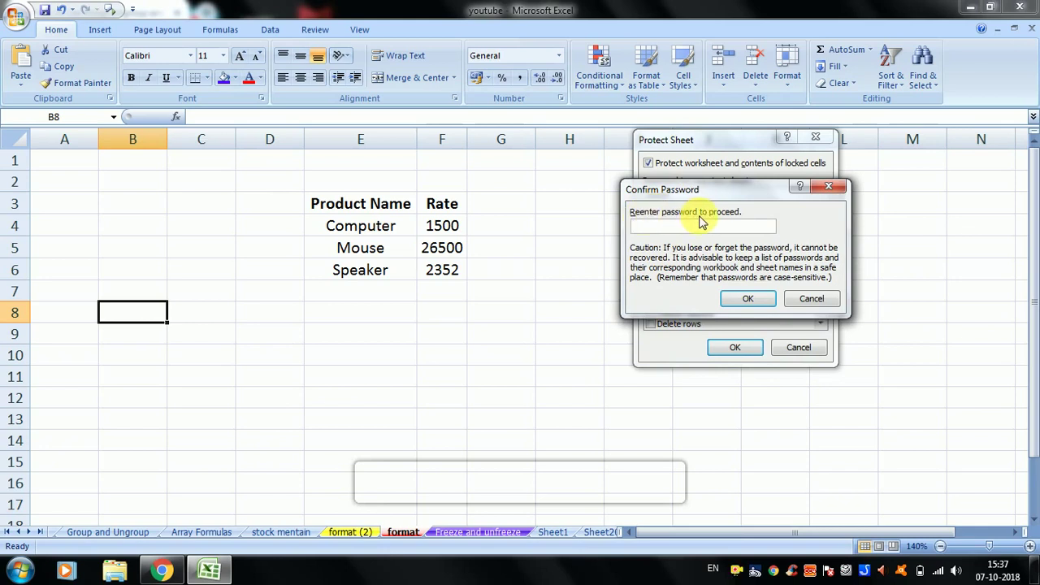
click(740, 302)
- Test the protection by trying to edit cell I6, bringing up the read-only warning
click(625, 266)
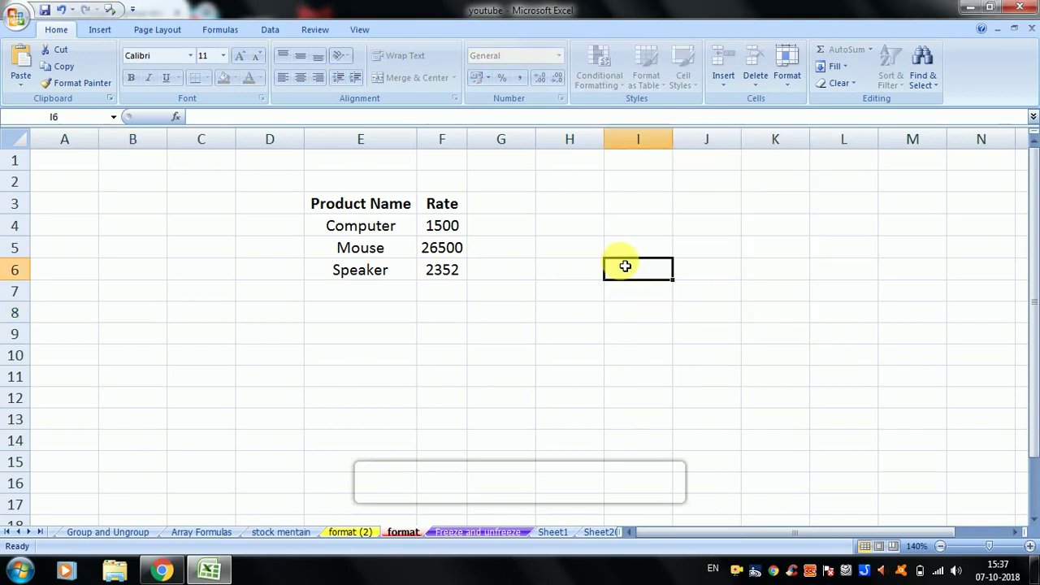
double_click(625, 267)
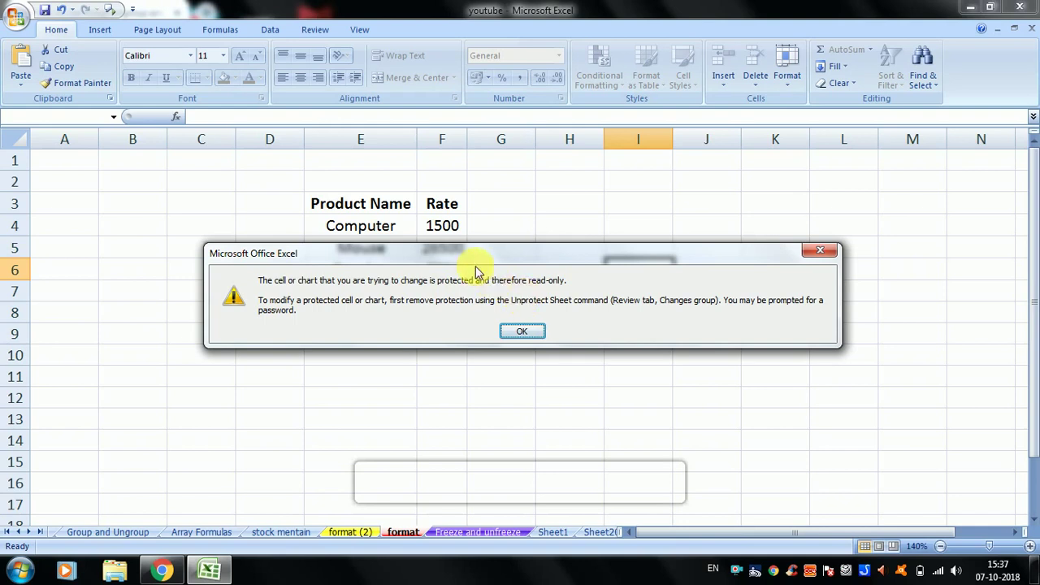
drag(469, 260, 471, 312)
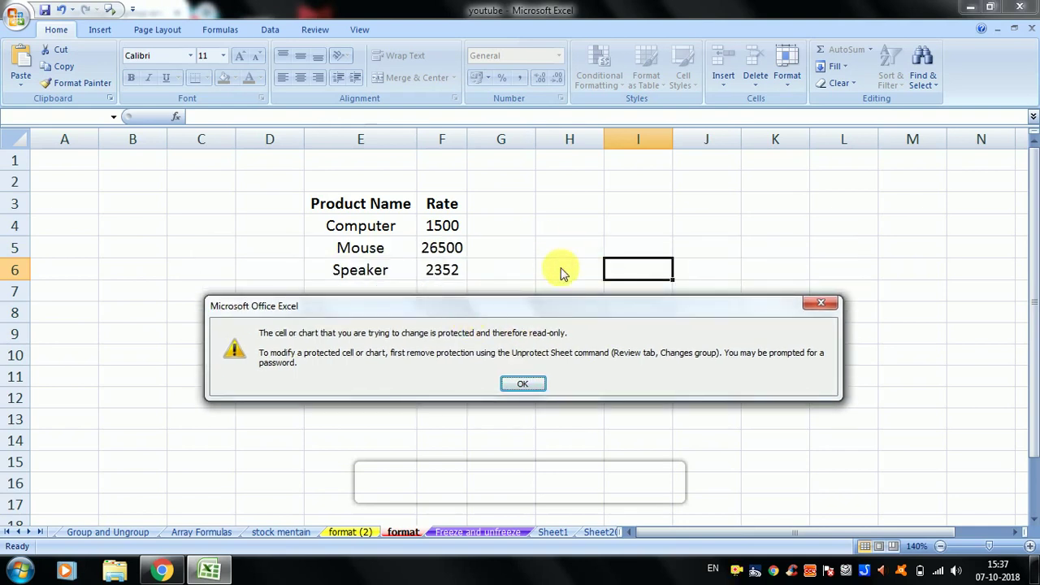
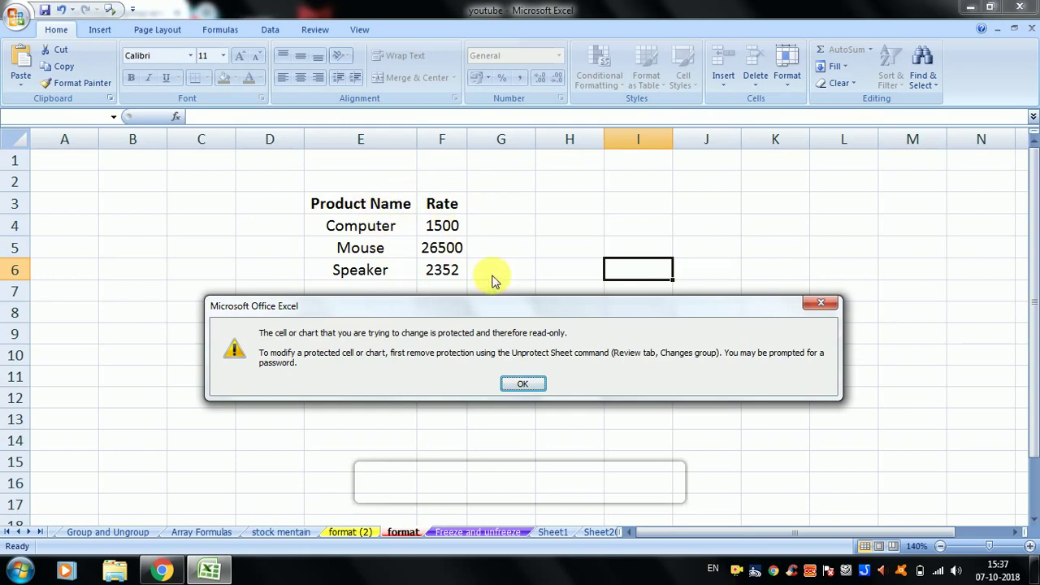
- Confirm the table is locked: editing rate 1500 in F4 and deleting the table both raise protection warnings
click(521, 387)
click(442, 232)
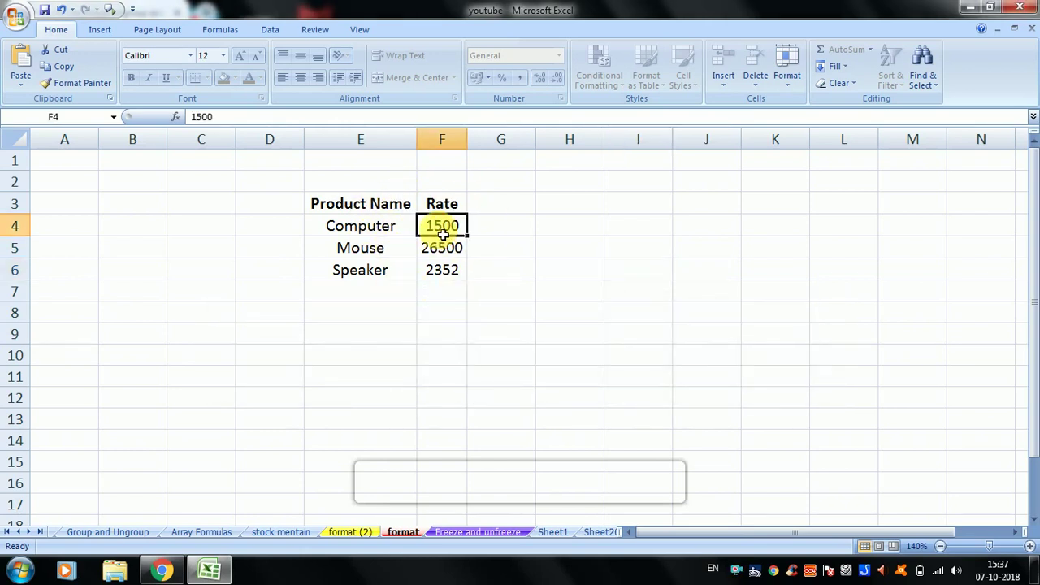
double_click(442, 232)
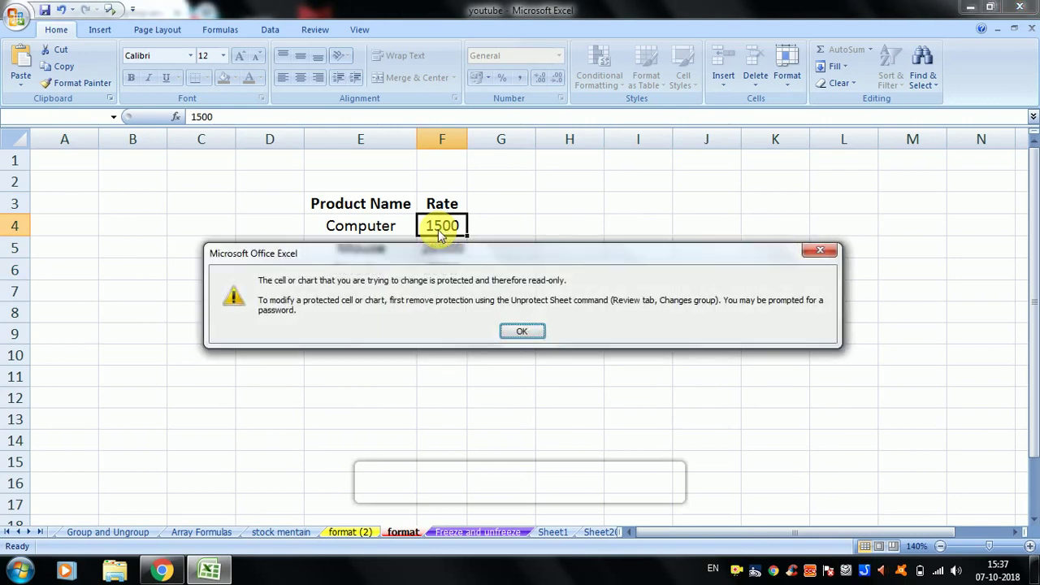
click(524, 336)
drag(390, 219, 452, 280)
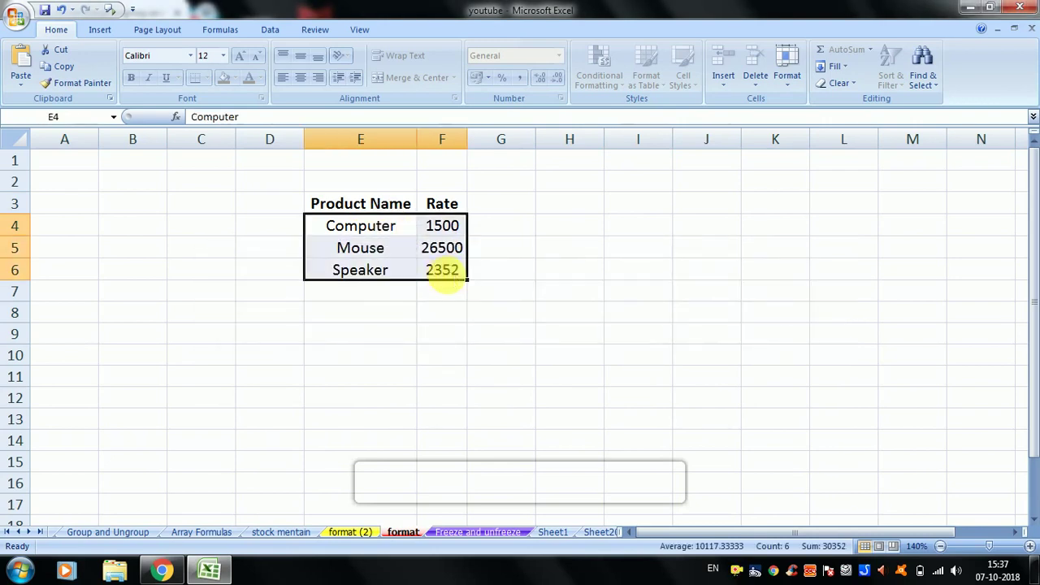
key(Delete)
click(520, 332)
click(432, 247)
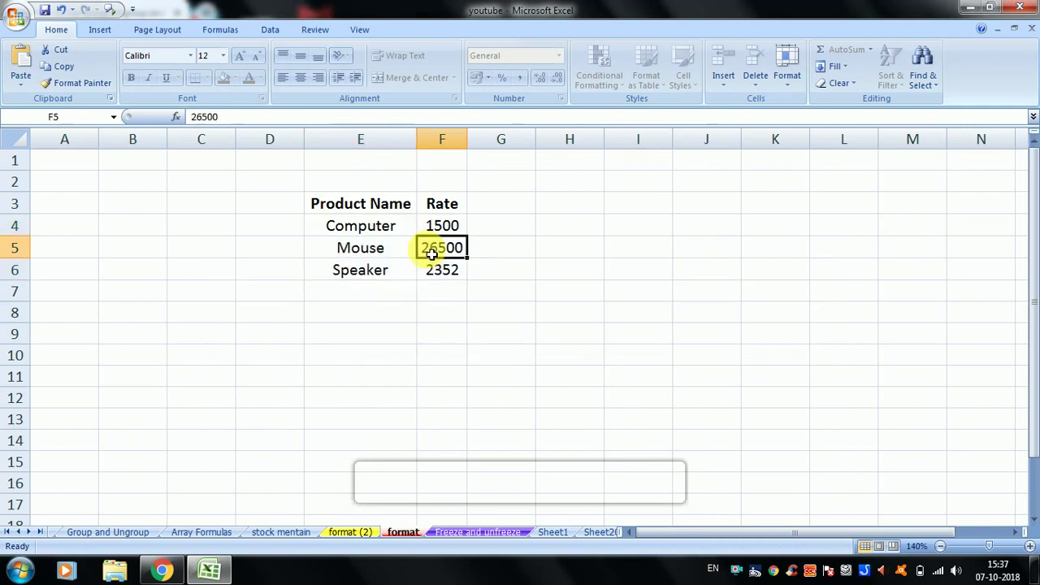
click(515, 247)
click(663, 312)
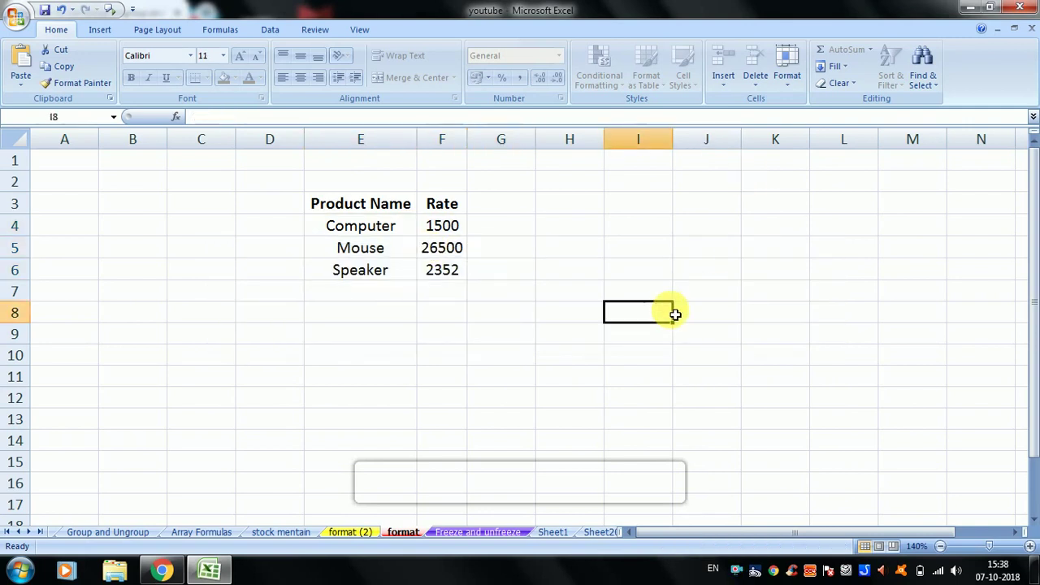
- Unprotect the format sheet via Home > Format > Unprotect Sheet, entering the sheet password
click(787, 77)
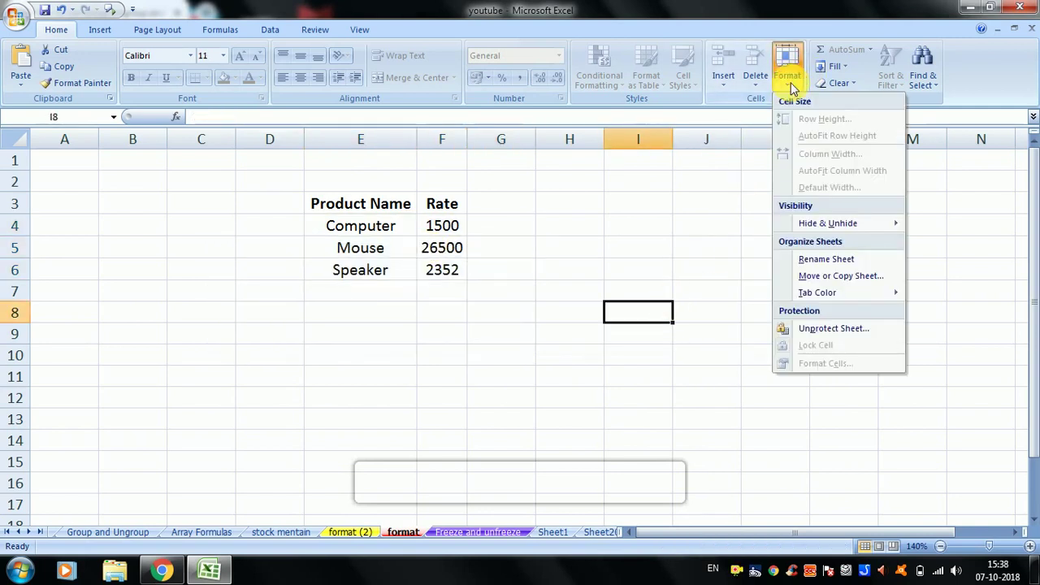
click(837, 330)
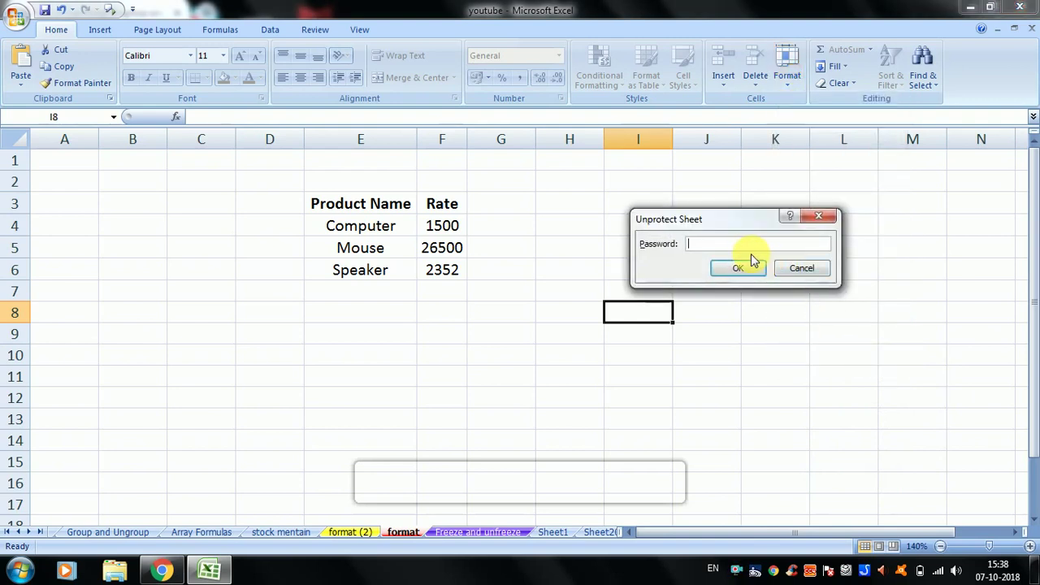
text(1234)
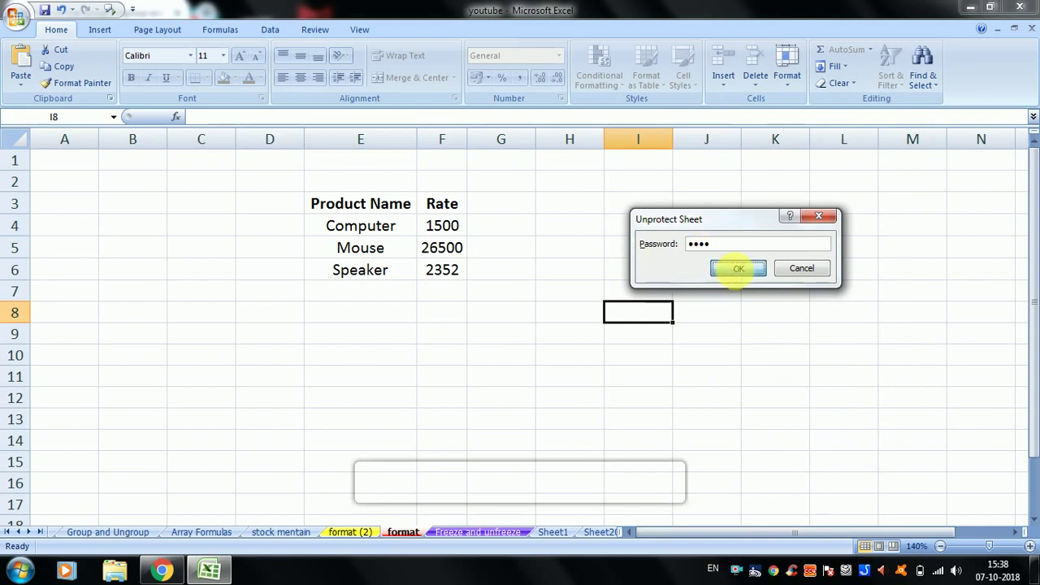
click(737, 271)
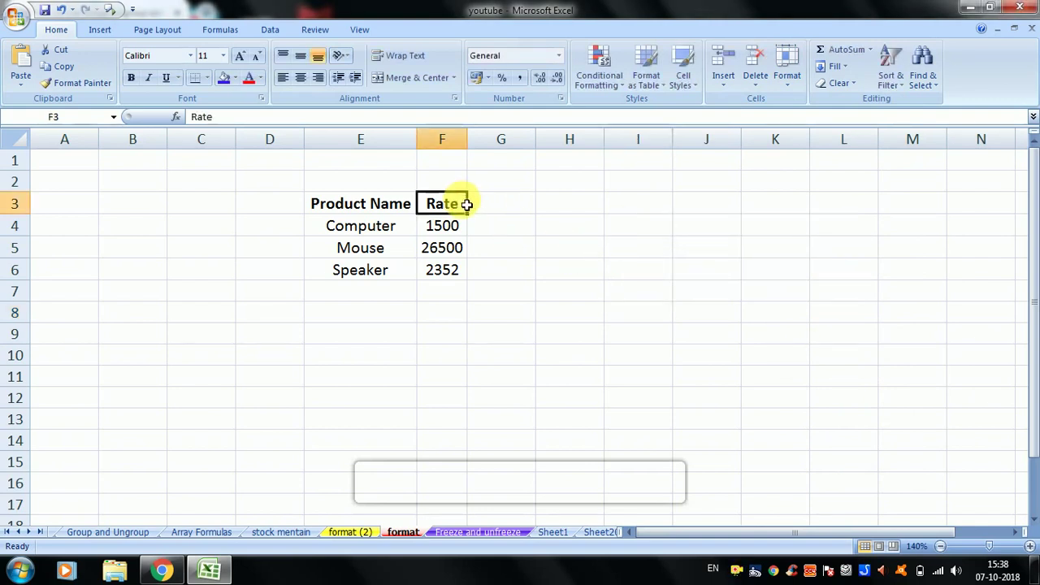
- Clear the Rate values in F3:F7, then undo to restore them
drag(465, 204, 464, 286)
key(Delete)
click(485, 310)
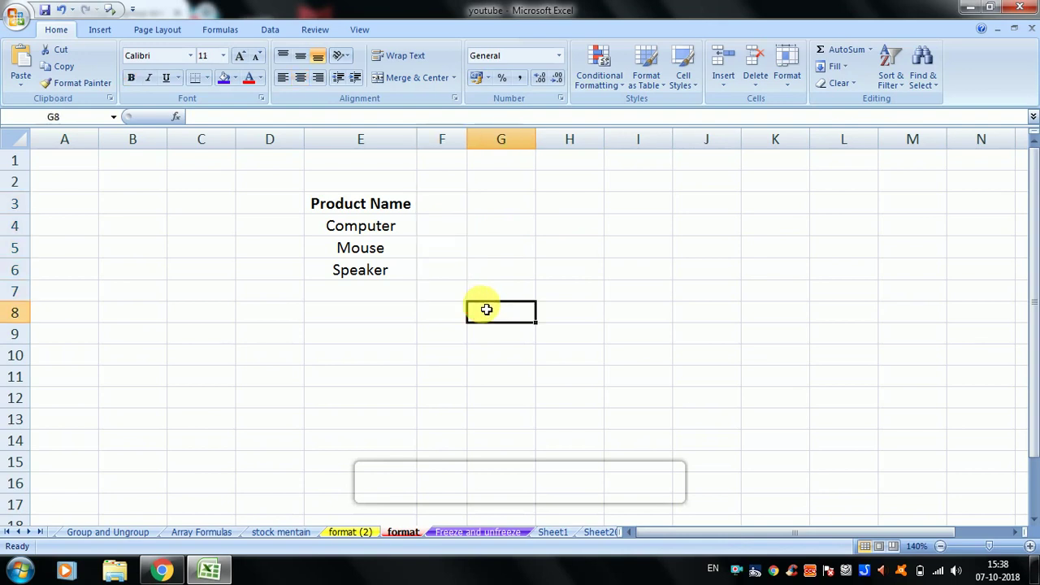
key(ctrl+z)
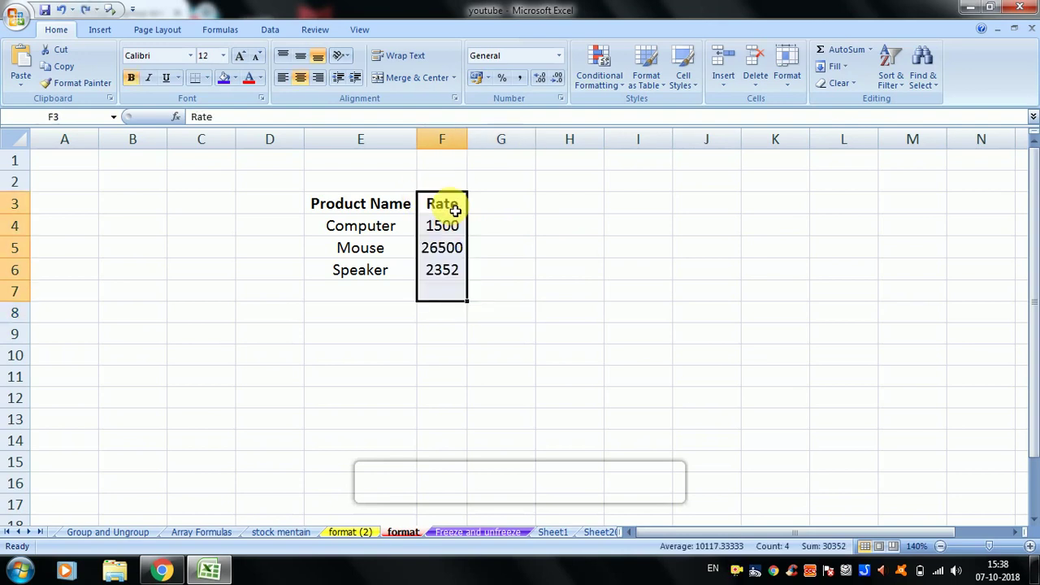
- Enter the test value 56656 in cell H6
click(550, 270)
text(56656)
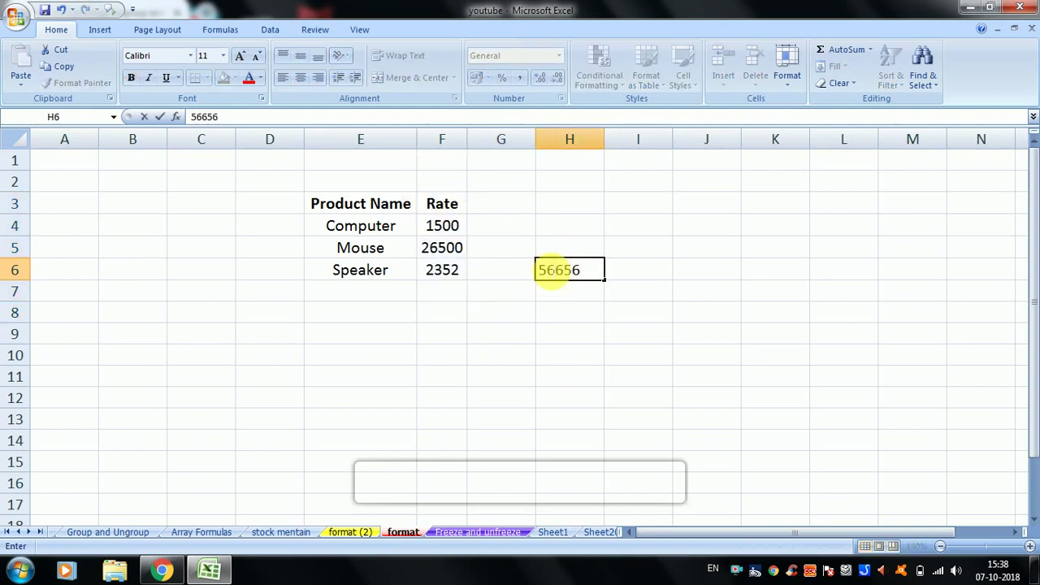
click(560, 227)
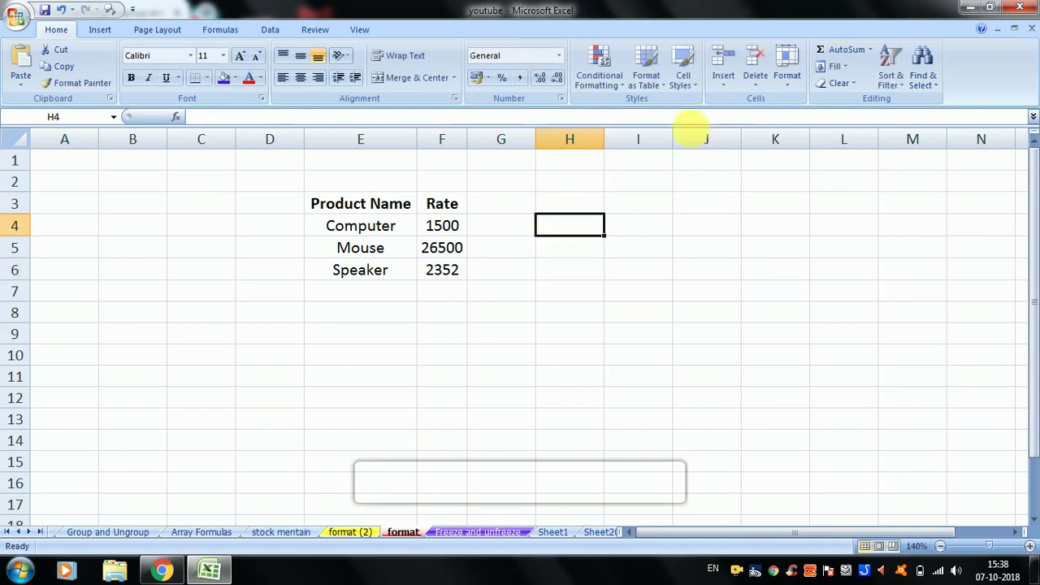
- Check the Home > Format menu without changing anything
click(783, 75)
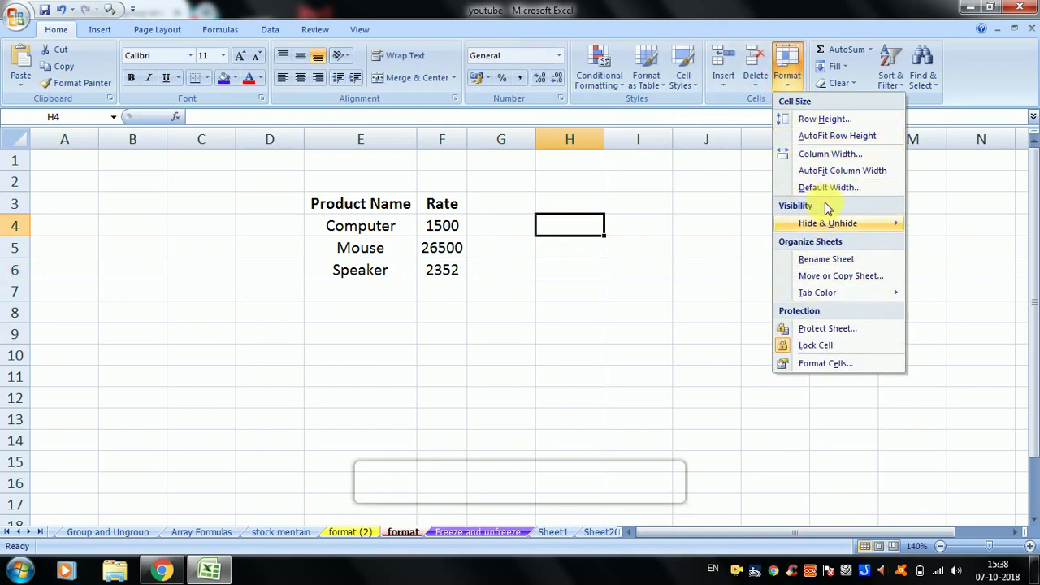
click(692, 293)
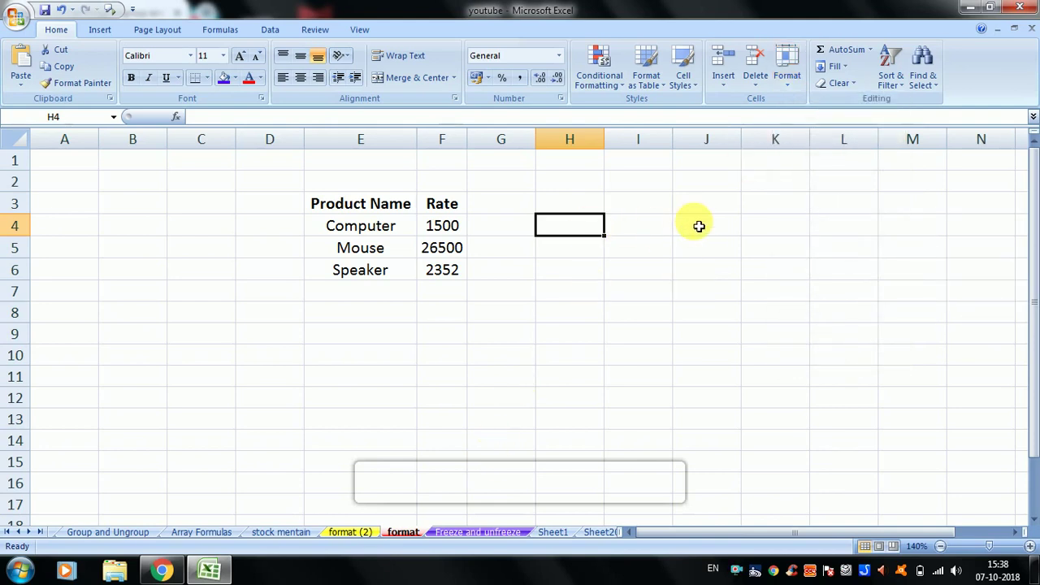
click(819, 180)
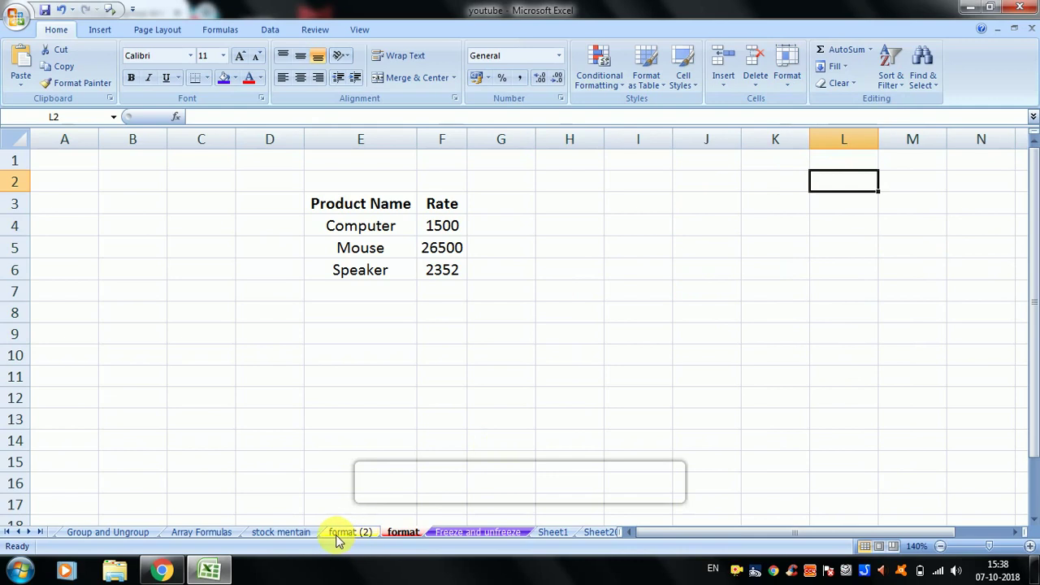
- Switch to Sheet1, then bring the Chrome window with the YouTube video forward
click(555, 531)
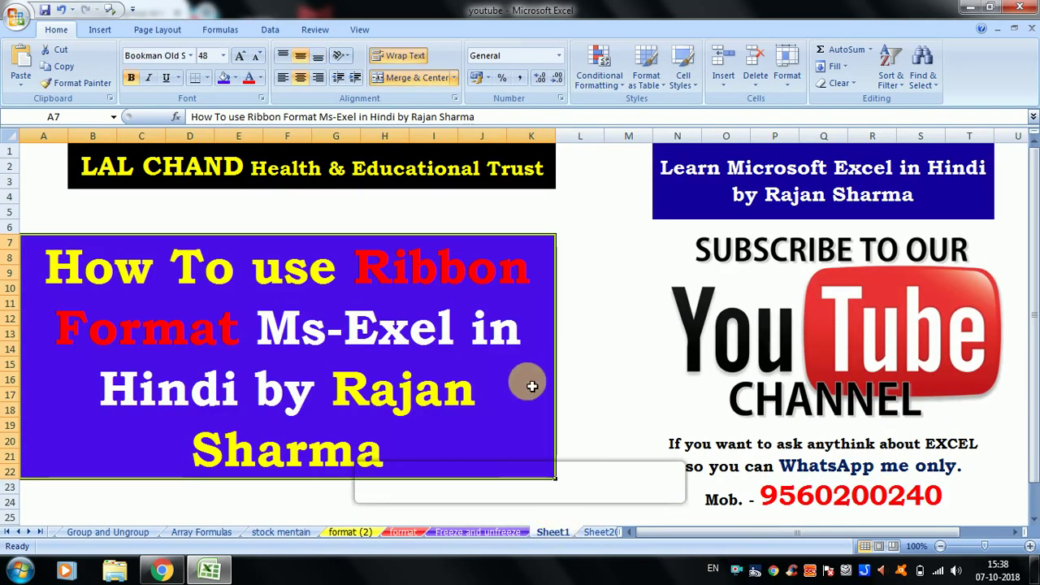
click(586, 351)
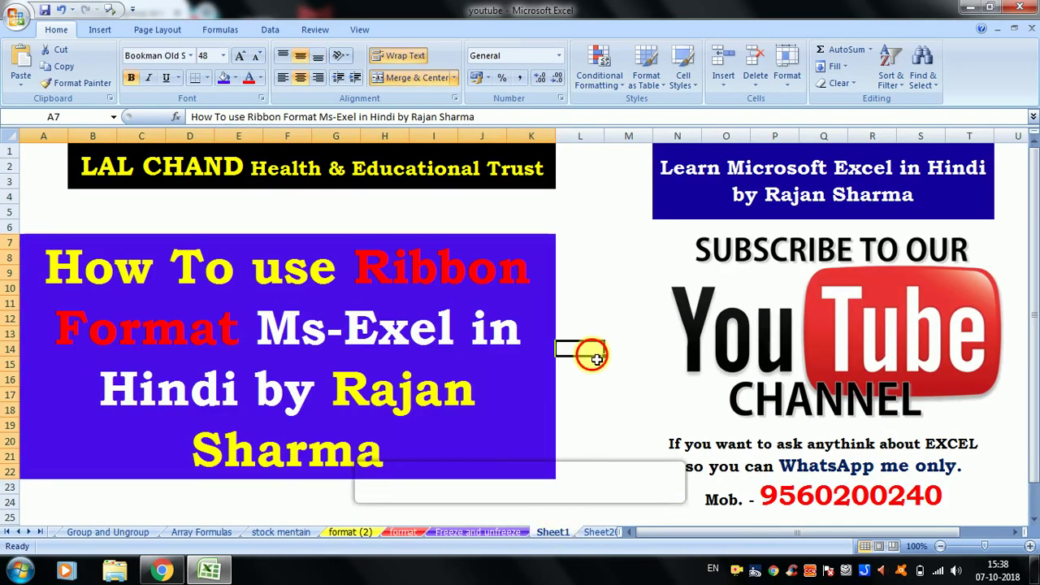
click(177, 573)
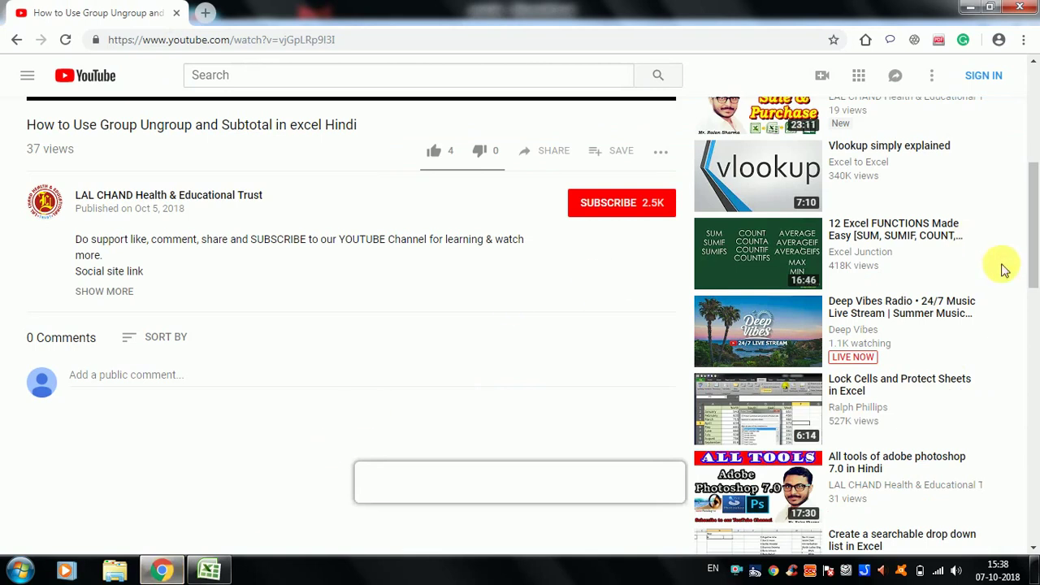
- Scroll the YouTube page and click the comment box, then minimize Chrome to reveal Excel's Sheet1
mouse_move(1034, 222)
mouse_down()
mouse_move(1035, 179)
mouse_move(1033, 226)
mouse_up()
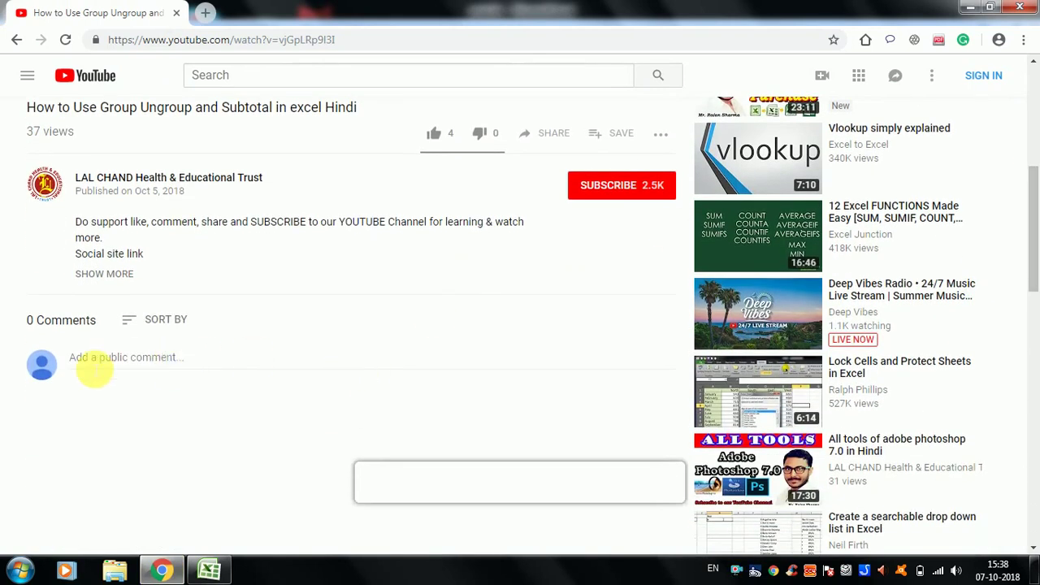
click(95, 365)
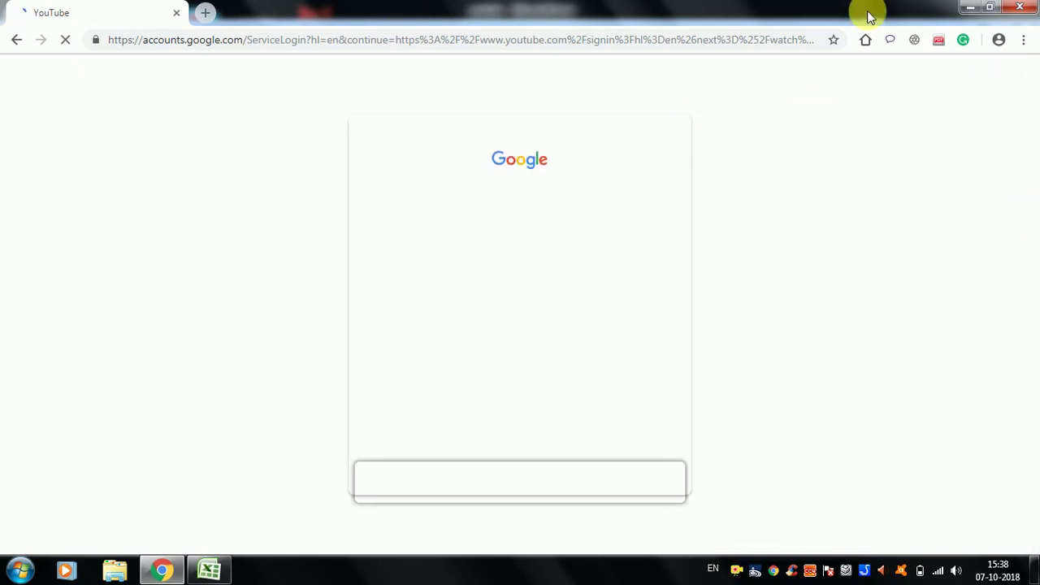
click(969, 7)
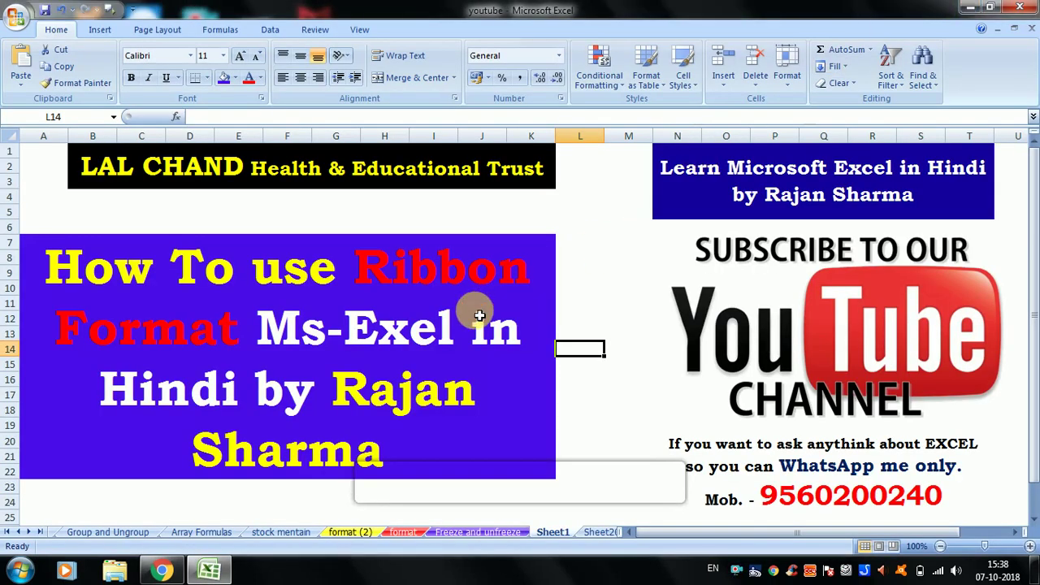